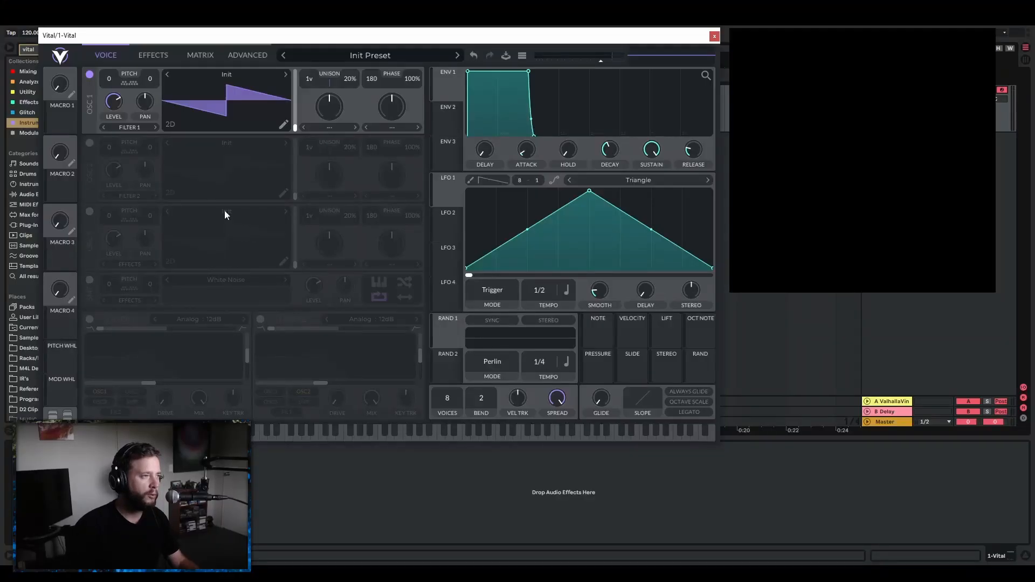
# Replace oscillator 1 with the sampler as the active sound source and load the Brown Noise sample.
pyautogui.click(89, 76)
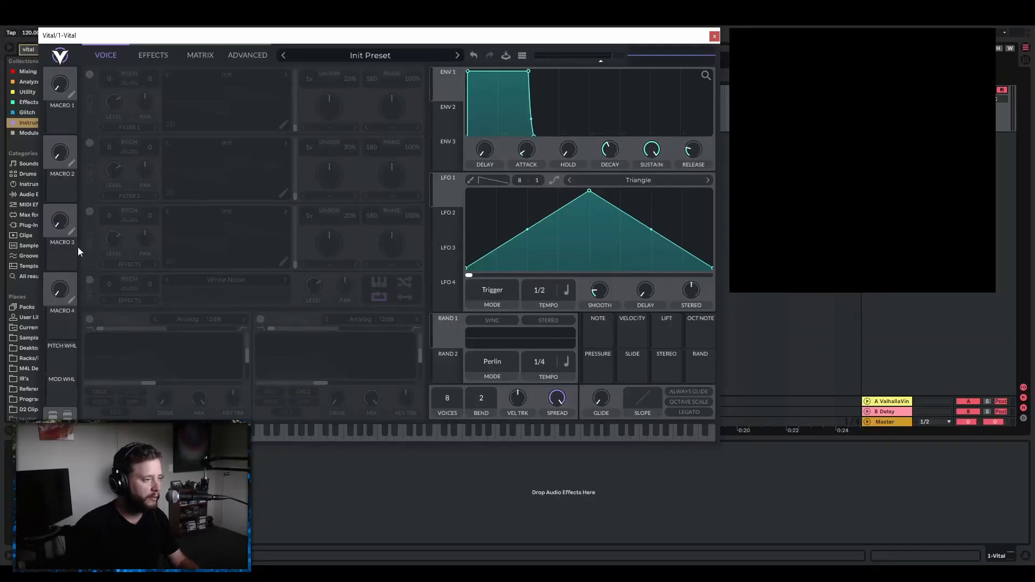
pyautogui.click(89, 281)
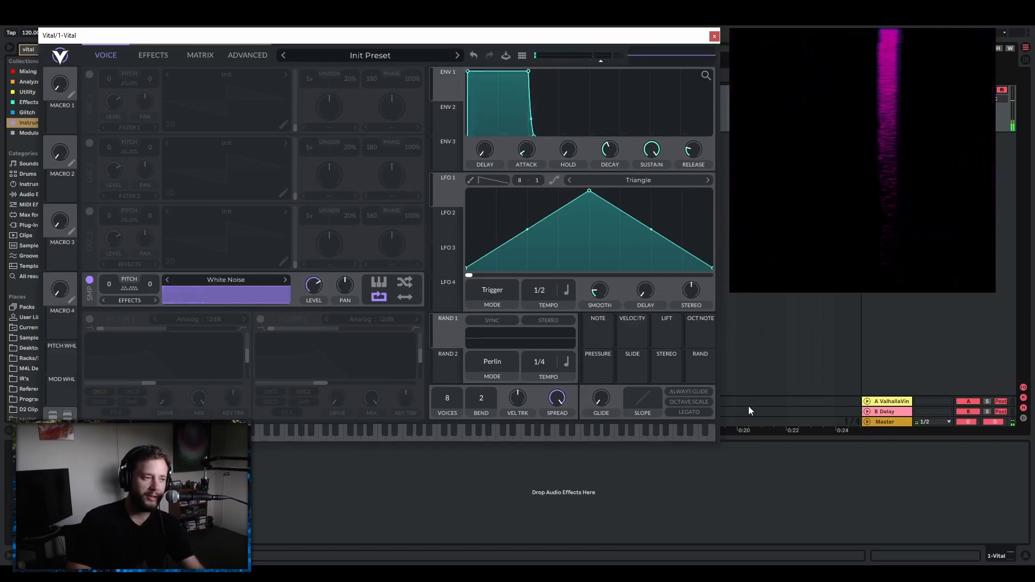
pyautogui.click(231, 279)
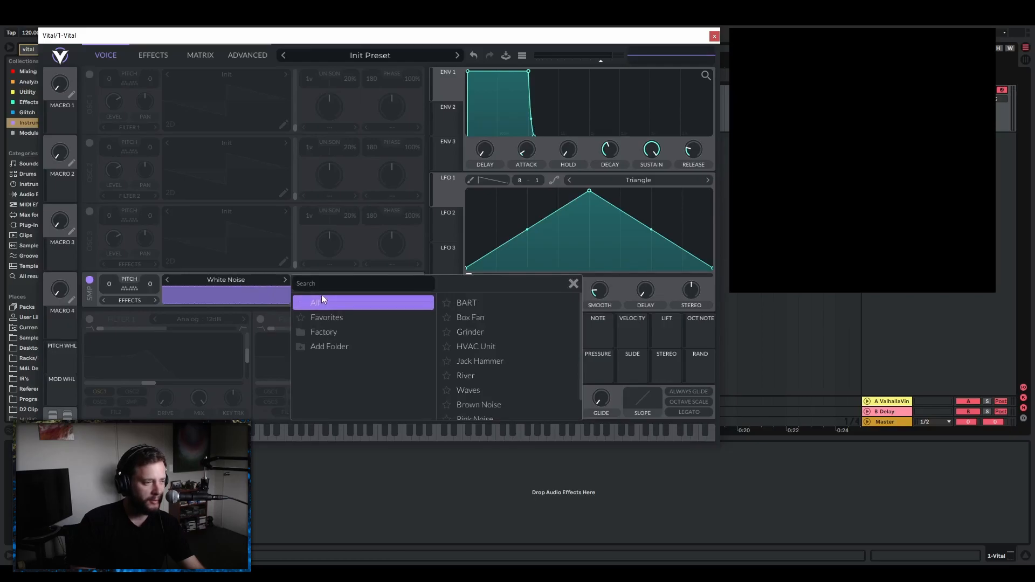
pyautogui.scroll(-1, 499, 350)
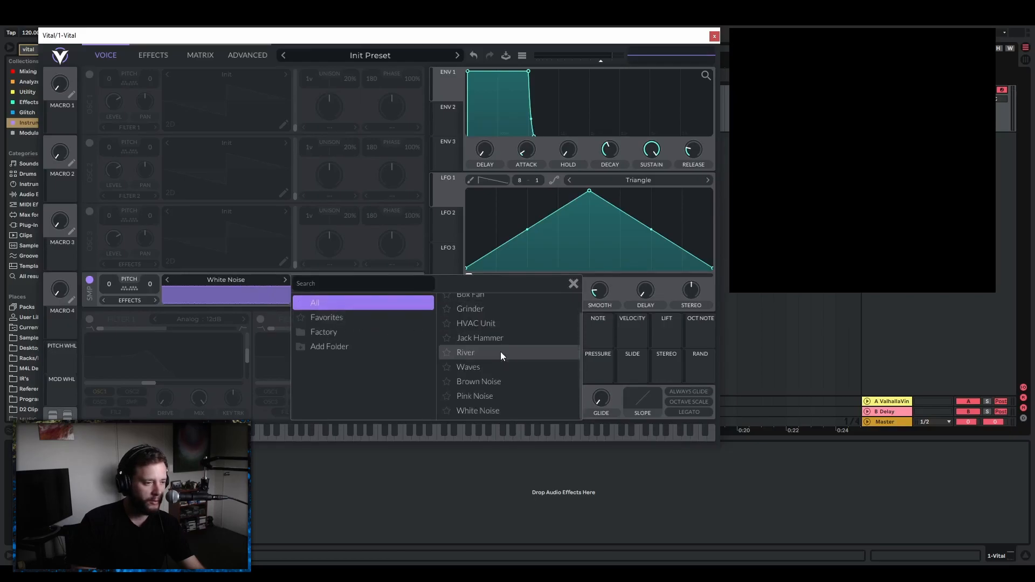
pyautogui.click(512, 380)
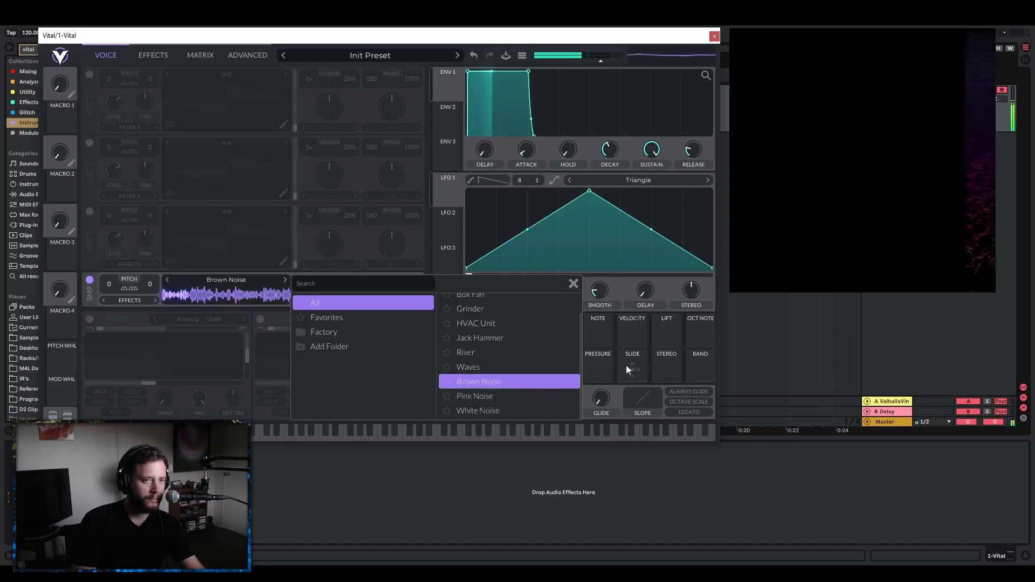
pyautogui.moveTo(844, 214)
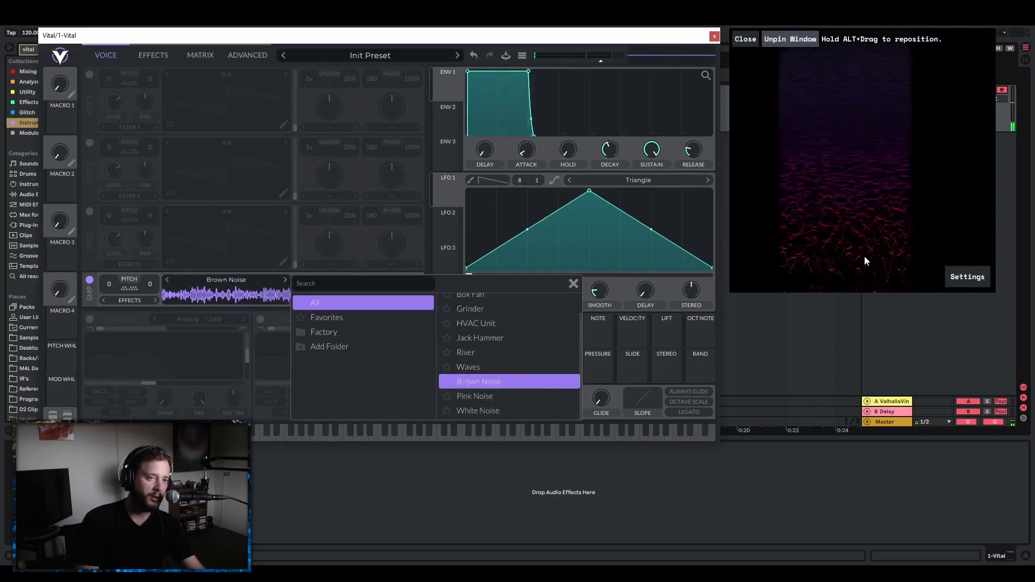
# Change the sampler's sample to Pink Noise.
pyautogui.click(490, 396)
pyautogui.moveTo(969, 228)
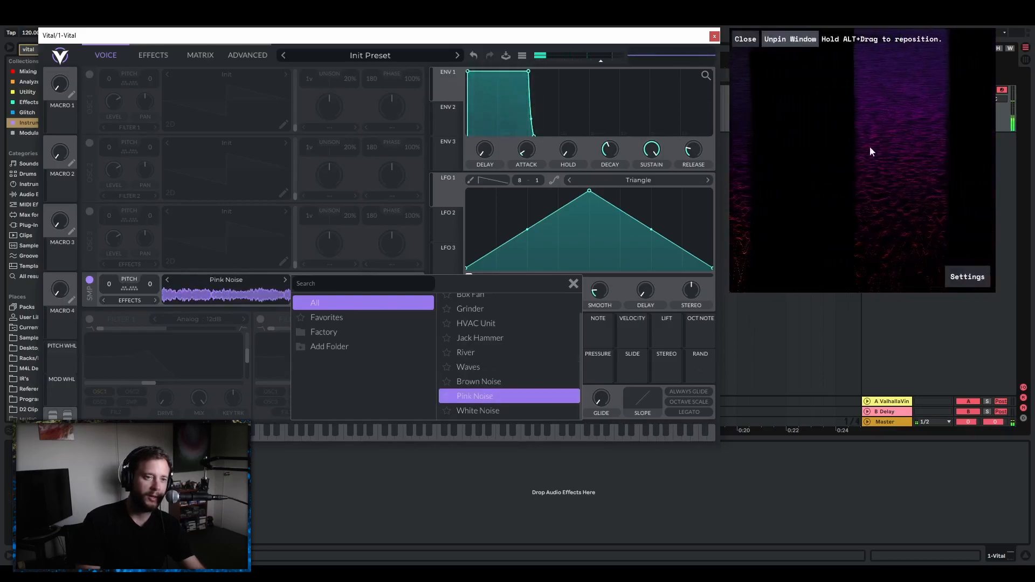
pyautogui.click(573, 283)
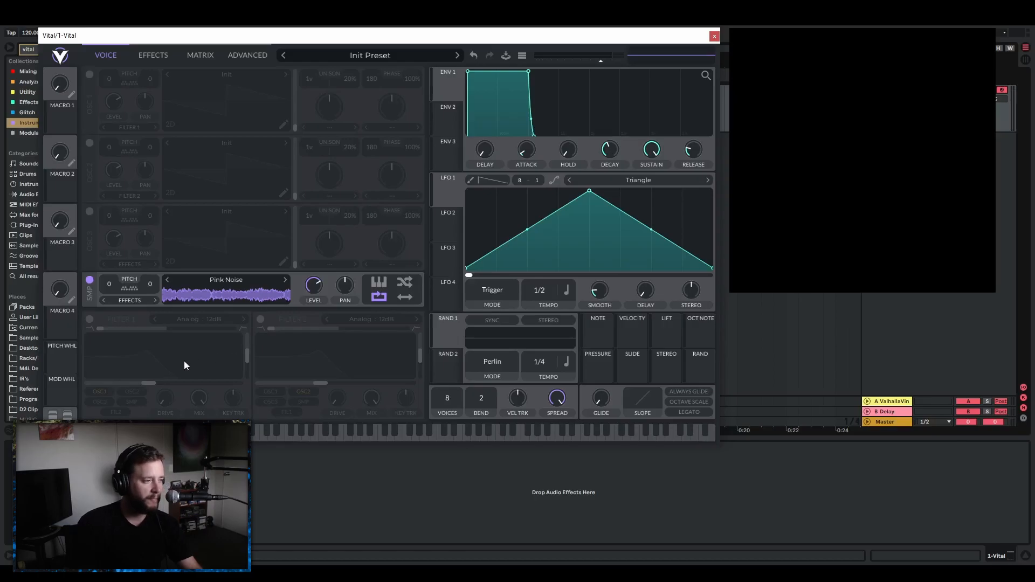
# Enable Filter 1 and shape it into a band-pass using the Analog 24dB type.
pyautogui.click(90, 320)
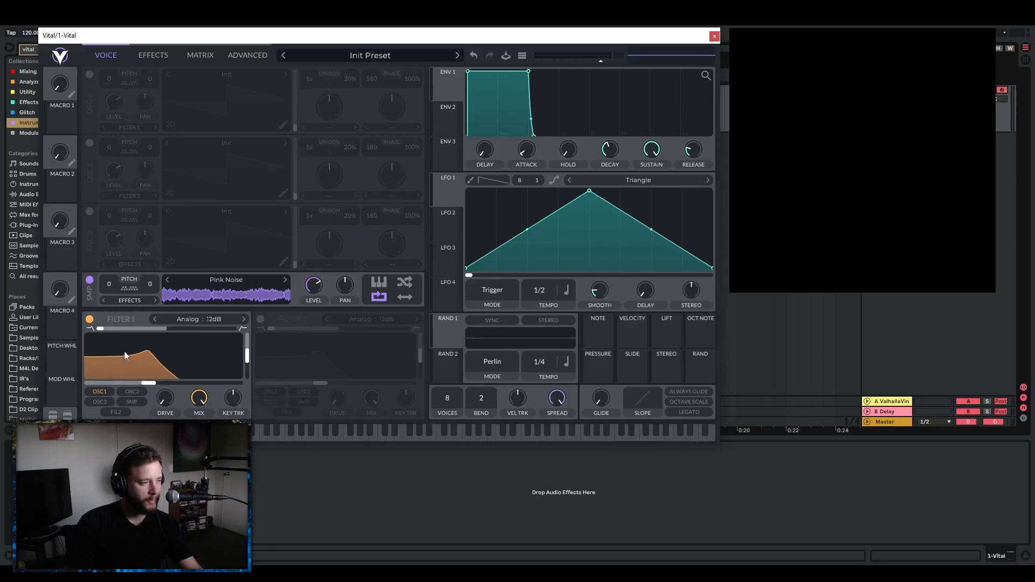
pyautogui.moveTo(100, 329); pyautogui.dragTo(179, 331)
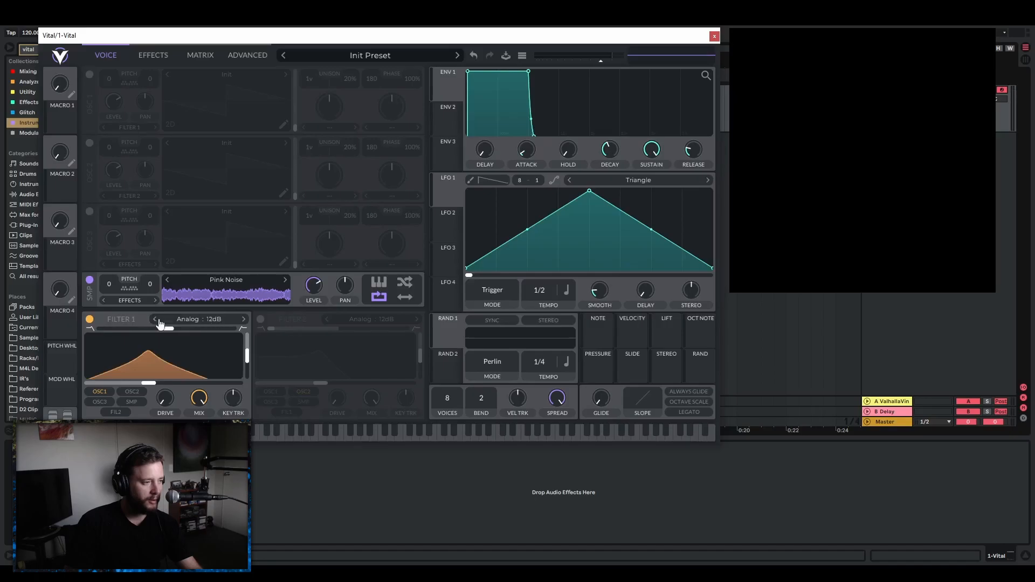
pyautogui.click(216, 319)
pyautogui.click(346, 338)
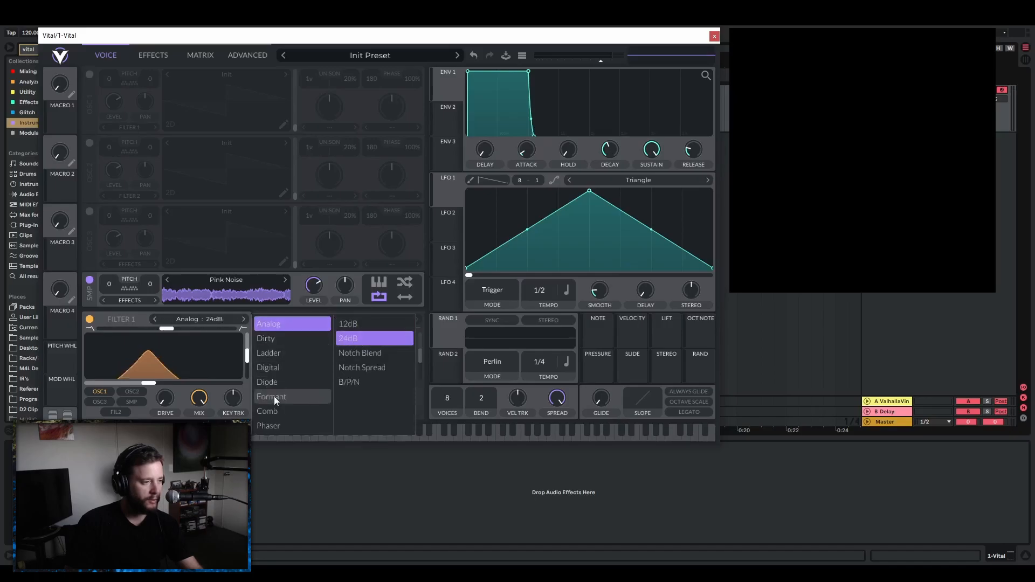
# Raise Filter 1's resonance and make the sampler its only input source.
pyautogui.moveTo(247, 359); pyautogui.dragTo(247, 344)
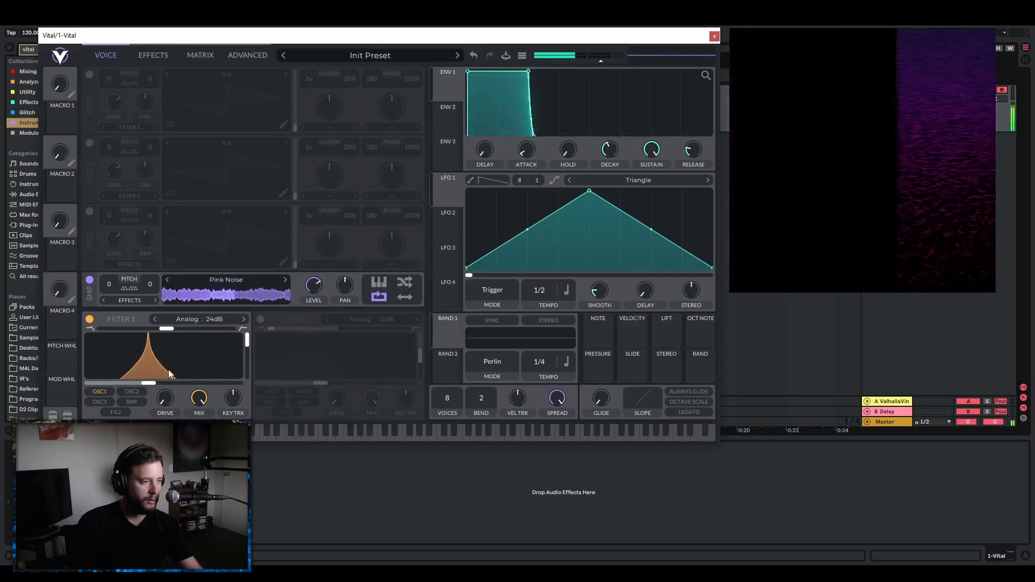
pyautogui.click(132, 402)
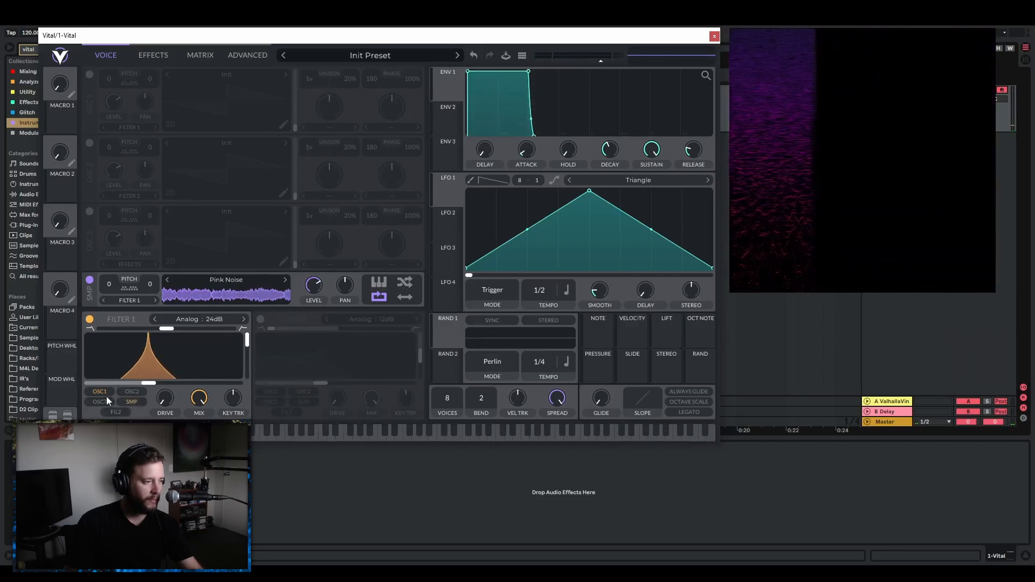
pyautogui.click(99, 392)
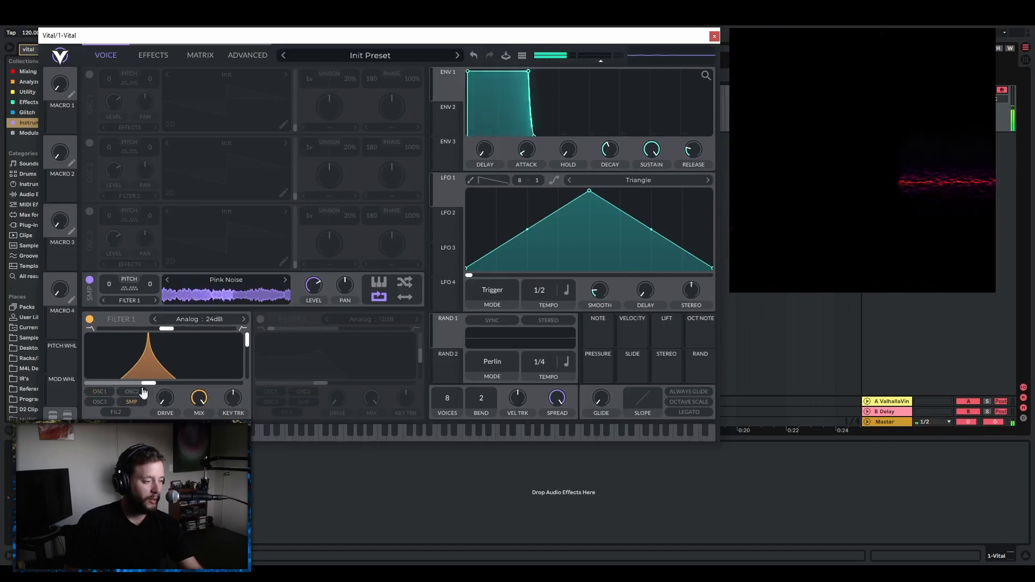
# Audition different cutoff and resonance settings on Filter 1, and switch the filter off.
pyautogui.moveTo(149, 384); pyautogui.dragTo(179, 386)
pyautogui.moveTo(247, 340); pyautogui.dragTo(248, 340)
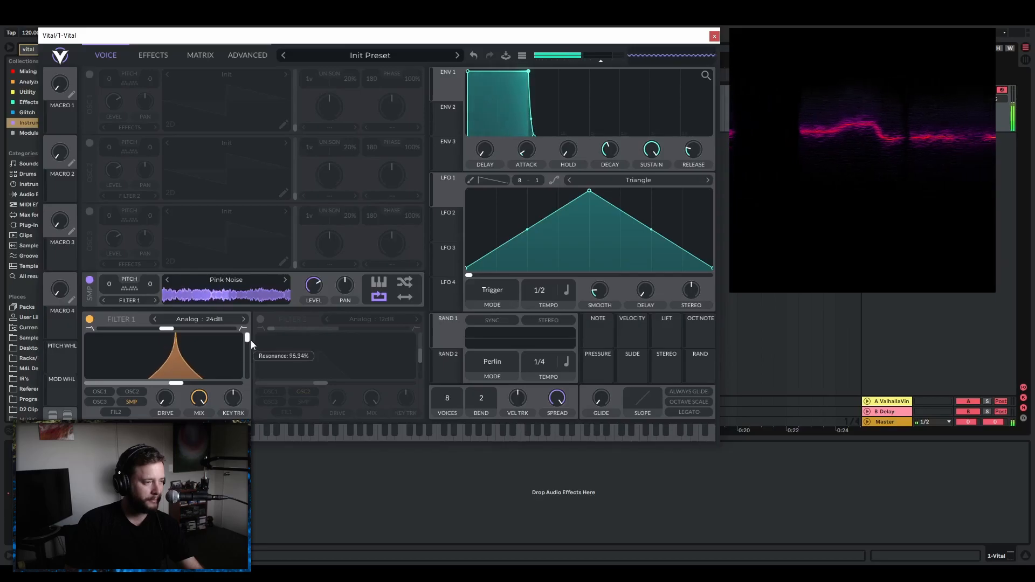
pyautogui.moveTo(172, 387); pyautogui.dragTo(147, 392)
pyautogui.moveTo(248, 341); pyautogui.dragTo(248, 351)
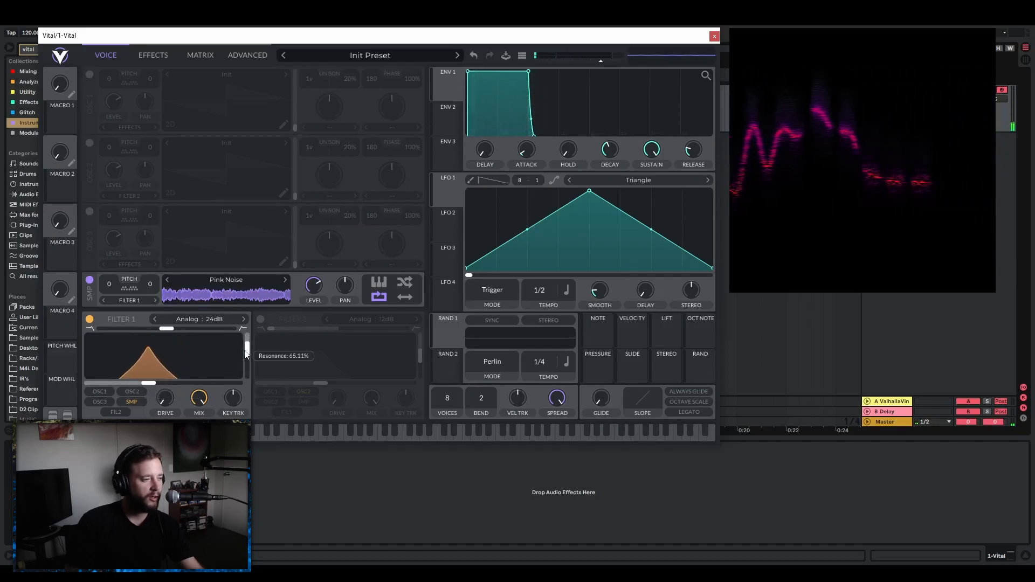
pyautogui.click(89, 319)
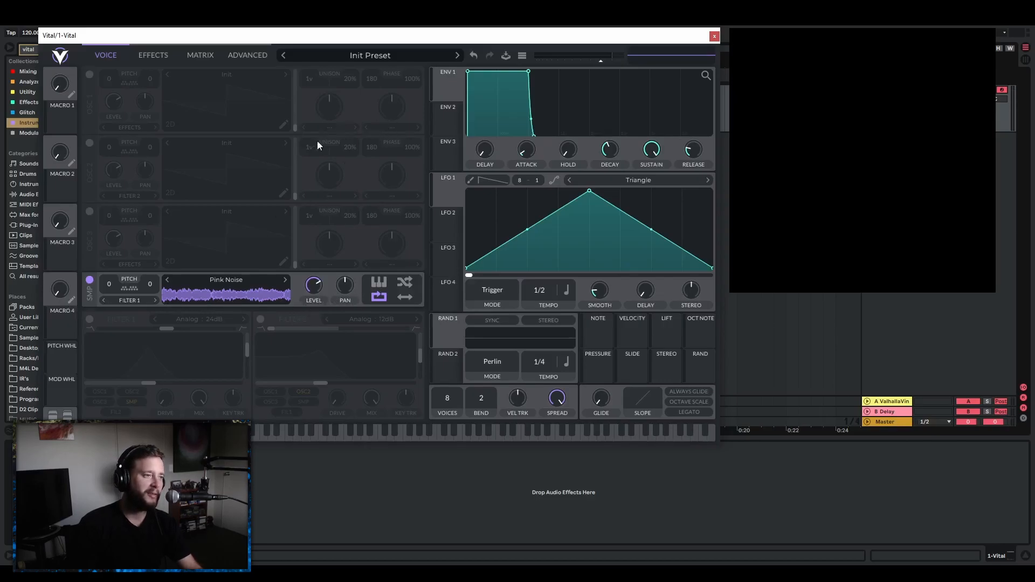
# Enable oscillator 1 and set its spectral morph type to Spectral Filter.
pyautogui.click(89, 74)
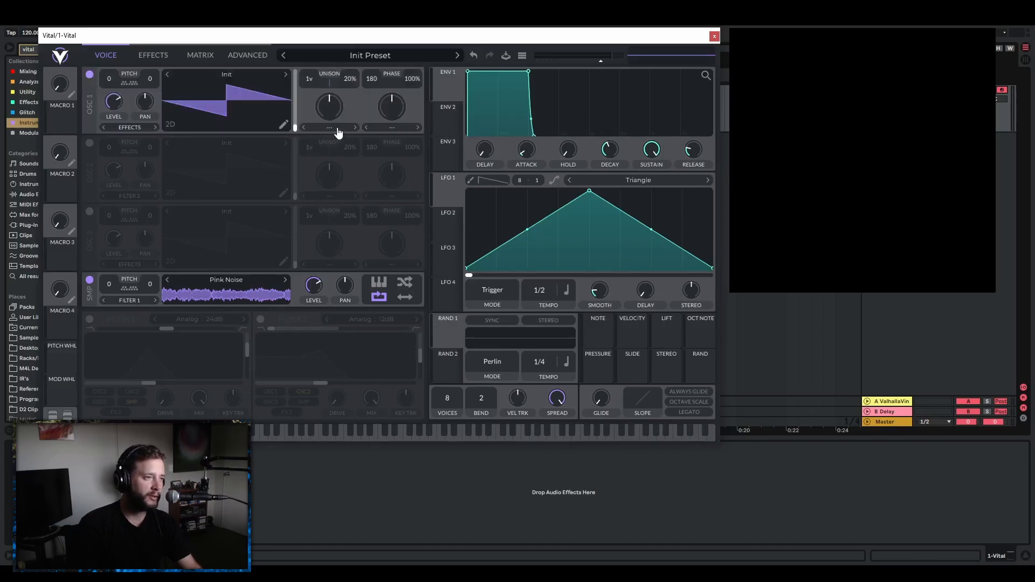
pyautogui.click(330, 127)
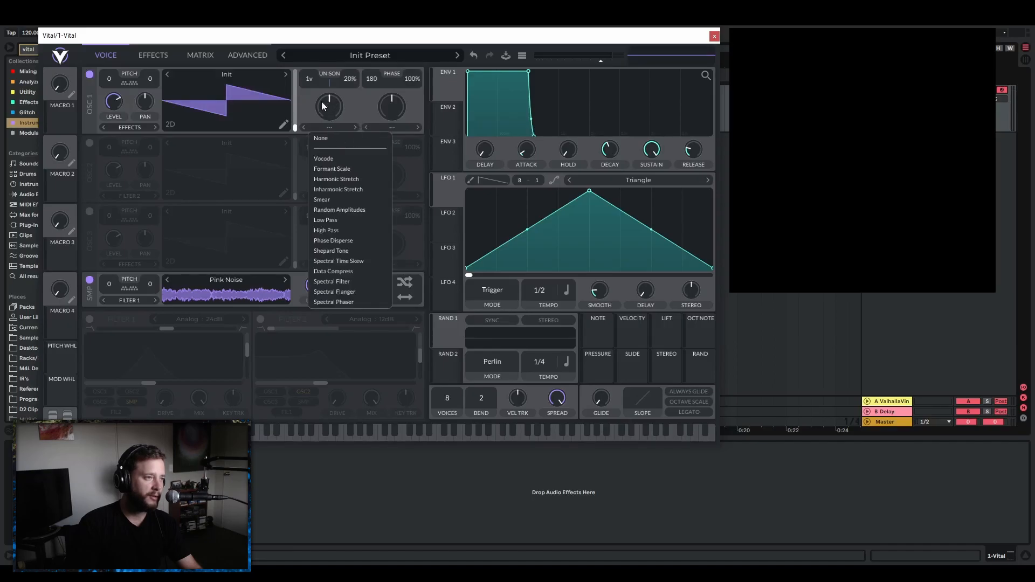
pyautogui.click(338, 282)
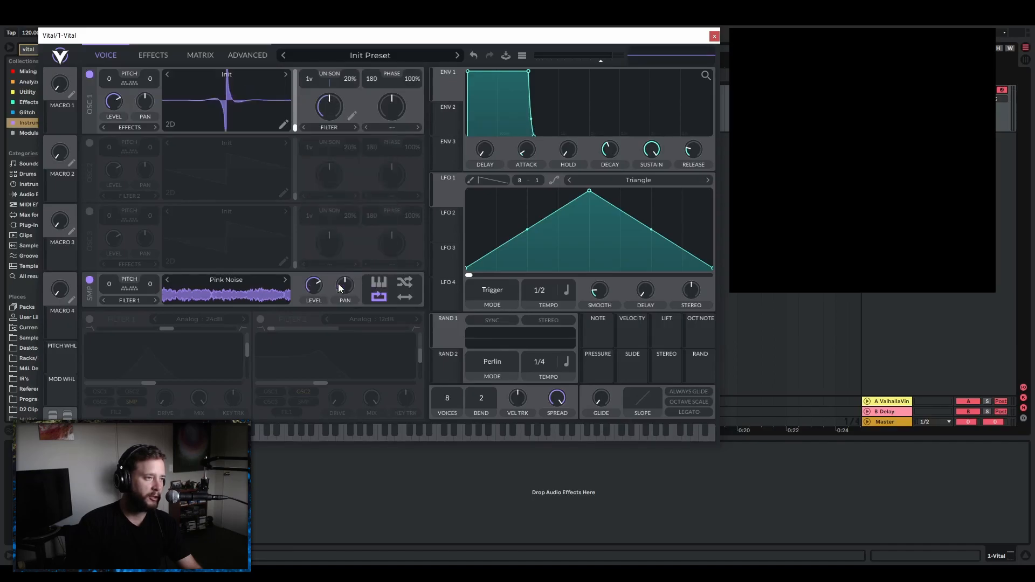
# Bend both slopes of oscillator 1's spectral filter shape inward and try different morph amounts and positions.
pyautogui.click(353, 118)
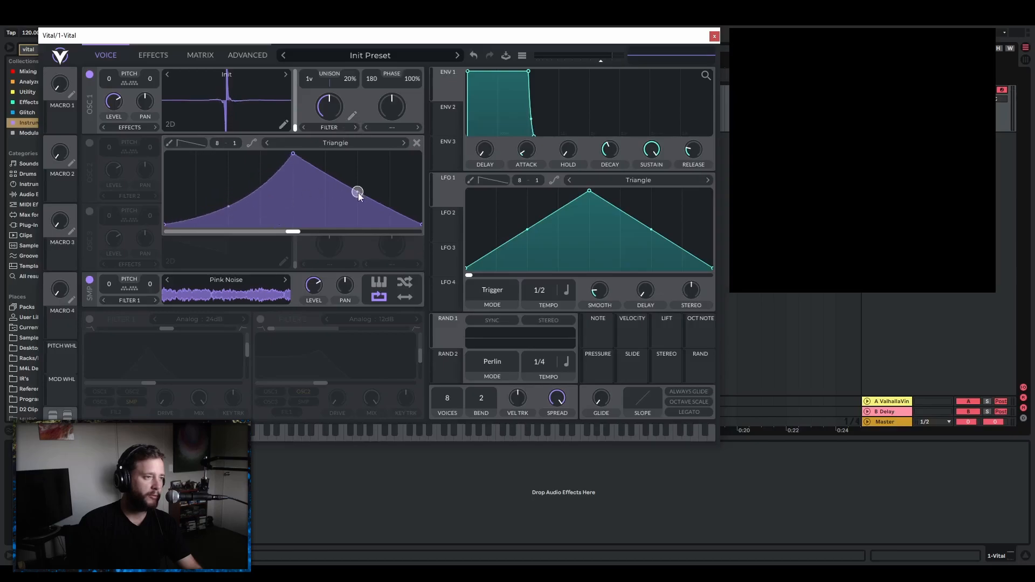
pyautogui.moveTo(328, 105)
pyautogui.mouseDown()
pyautogui.moveTo(330, 124)
pyautogui.moveTo(338, 105)
pyautogui.mouseUp()
pyautogui.moveTo(392, 233); pyautogui.dragTo(312, 256)
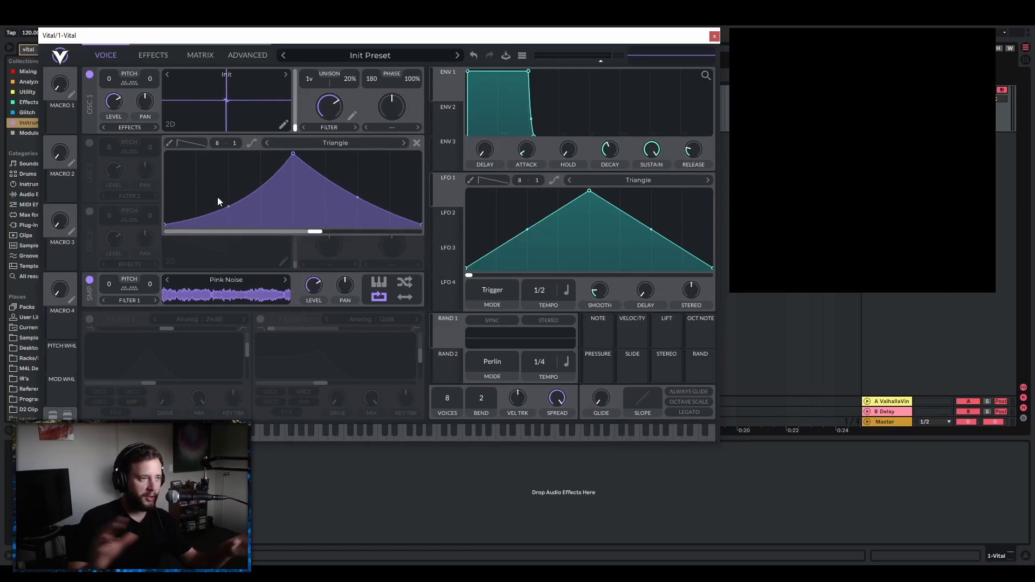
pyautogui.moveTo(316, 233); pyautogui.dragTo(307, 233)
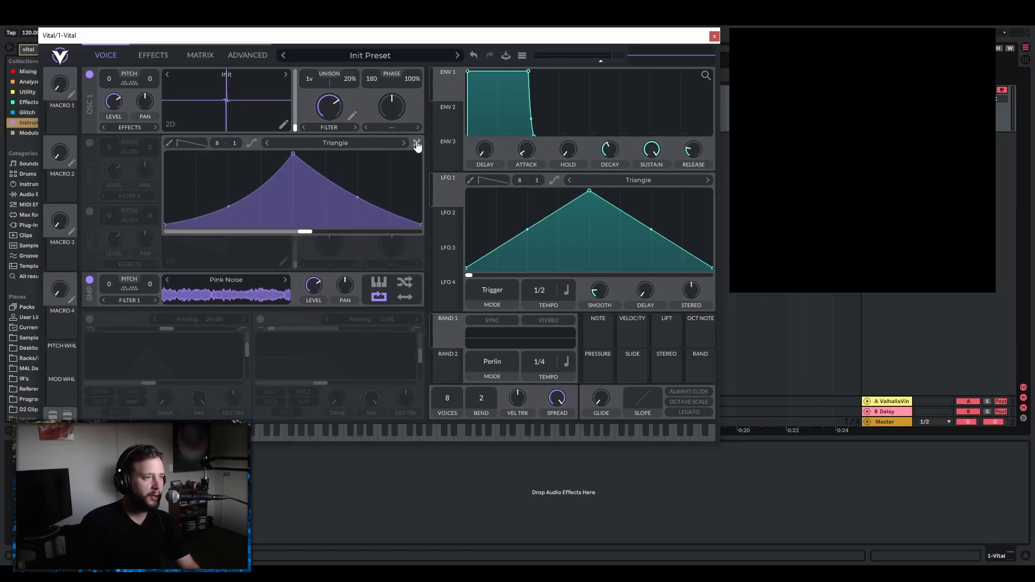
pyautogui.click(417, 144)
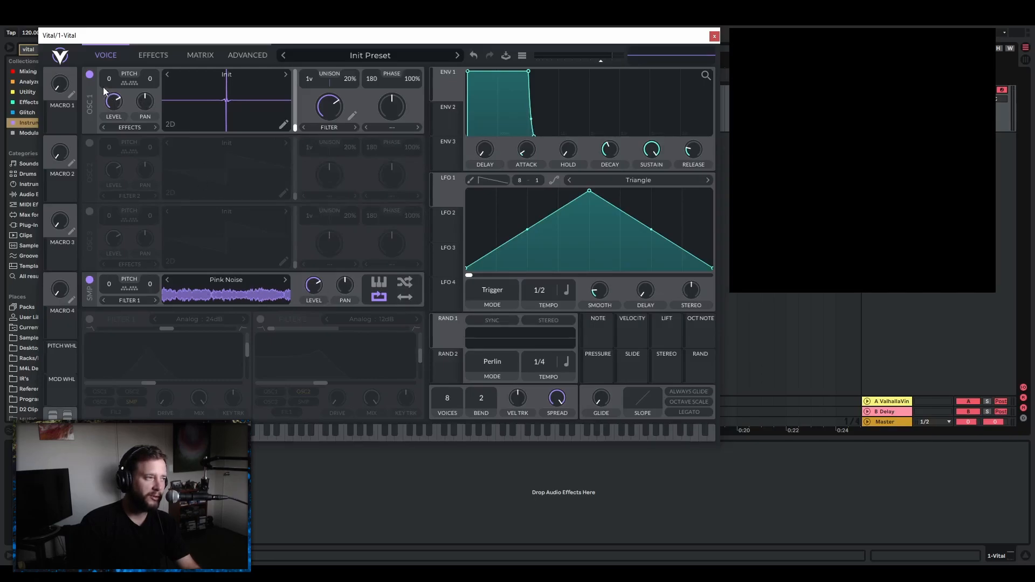
# Keep oscillator 1 enabled with its level fully down and reset its spectral morph type to None.
pyautogui.click(90, 75)
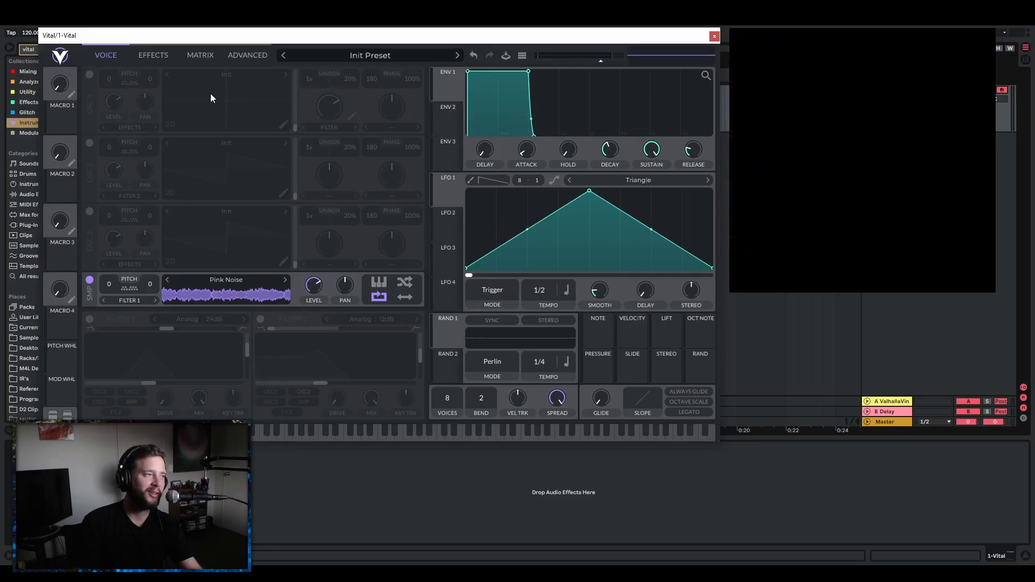
pyautogui.click(89, 74)
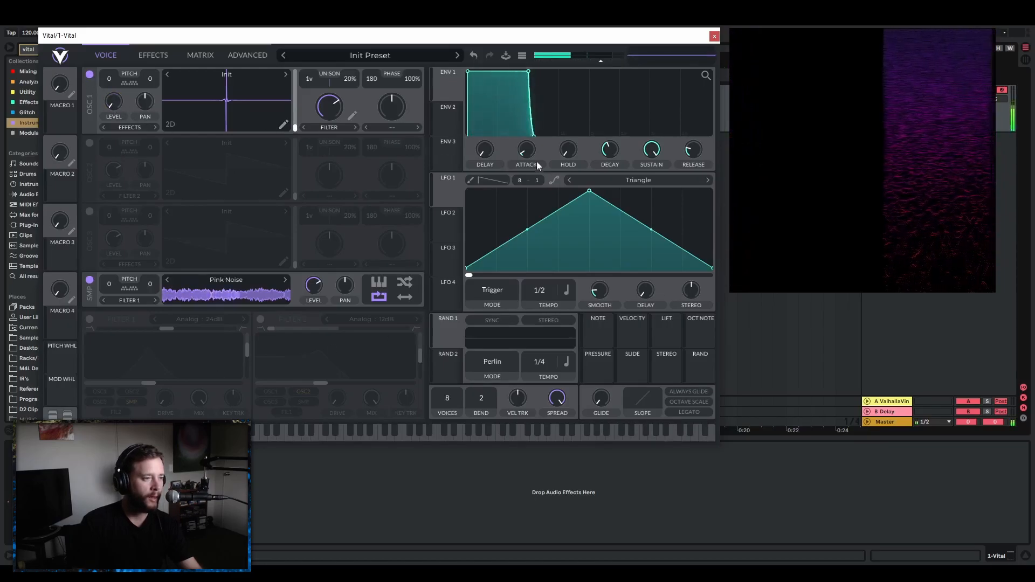
pyautogui.click(332, 127)
pyautogui.click(340, 139)
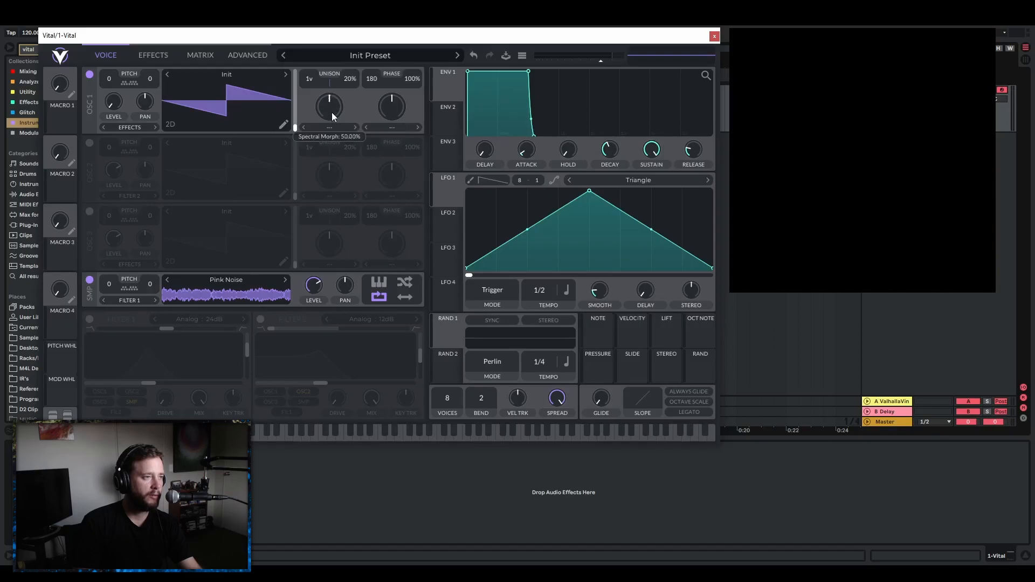
# Resynthesize the pink noise preset into oscillator 1's wavetable and turn off the sampler.
pyautogui.rightClick(240, 102)
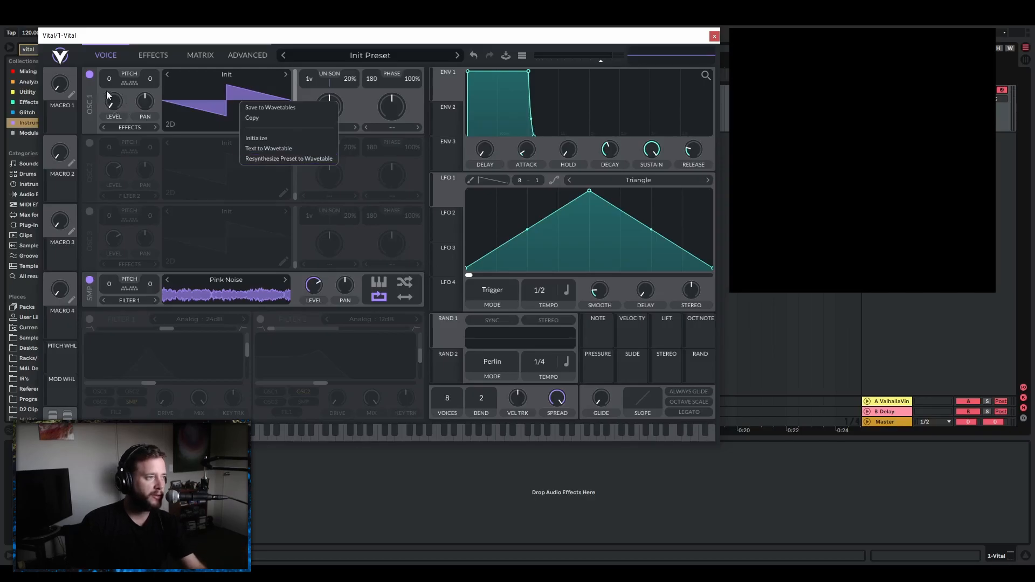
pyautogui.click(275, 159)
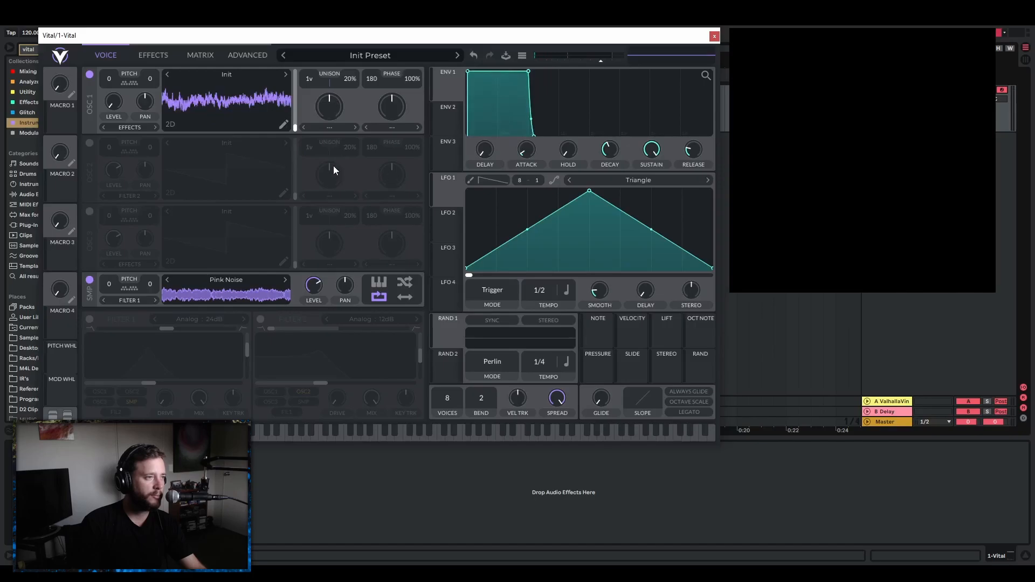
pyautogui.click(90, 282)
# Bring oscillator 1's level back up and try moving its wavetable frame position.
pyautogui.moveTo(131, 82); pyautogui.dragTo(135, 73)
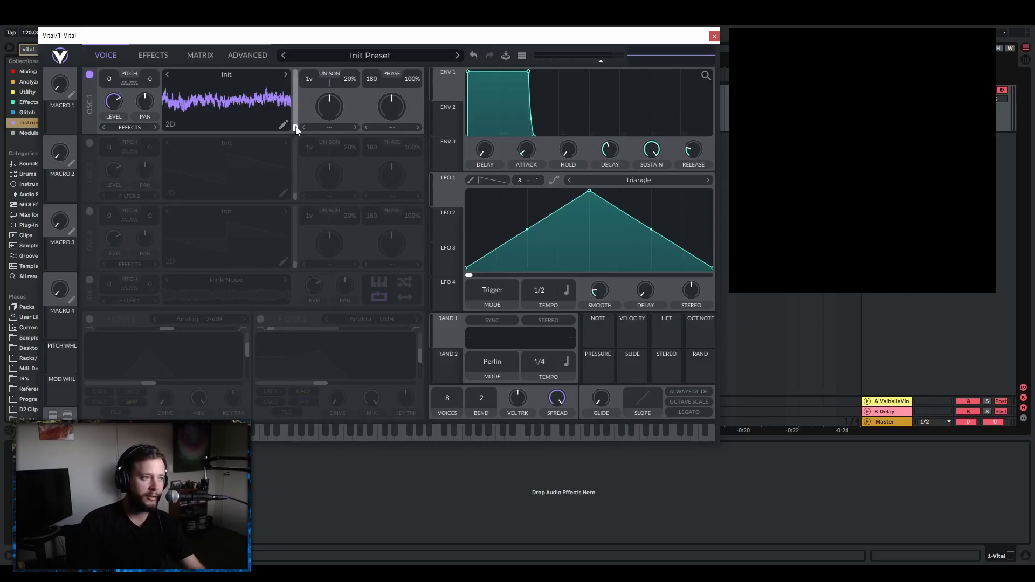
pyautogui.moveTo(296, 131)
pyautogui.mouseDown()
pyautogui.moveTo(302, 75)
pyautogui.moveTo(298, 128)
pyautogui.mouseUp()
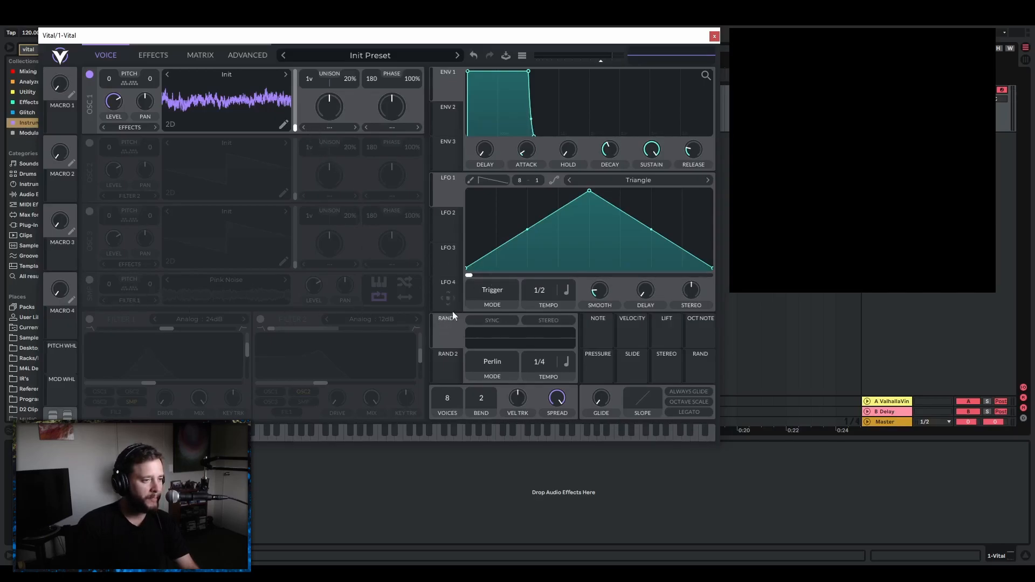
pyautogui.moveTo(295, 132)
pyautogui.mouseDown()
pyautogui.moveTo(295, 75)
pyautogui.moveTo(295, 132)
pyautogui.mouseUp()
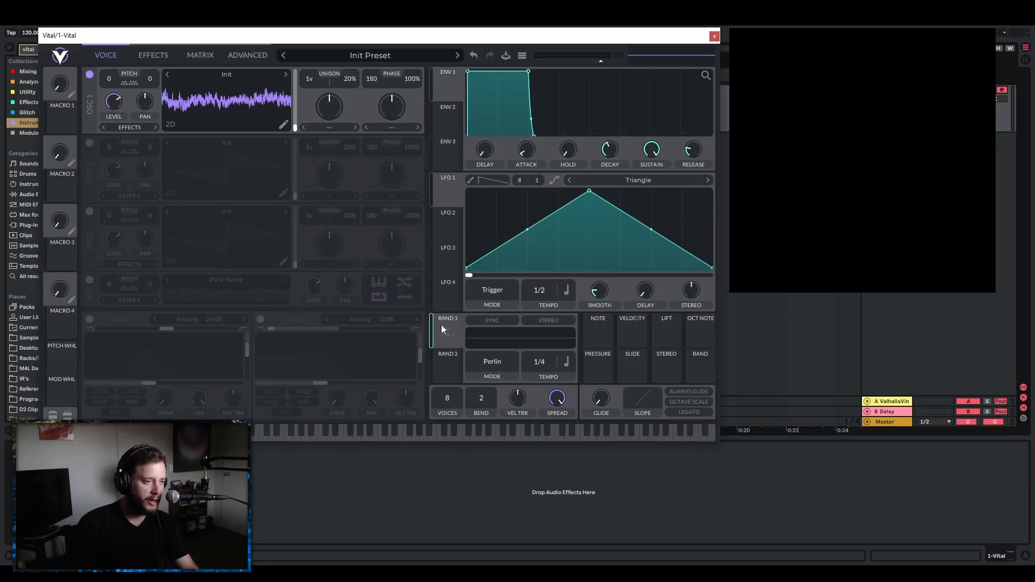
# Set Random 1 to Sample & Hold mode with its rate in seconds.
pyautogui.click(493, 363)
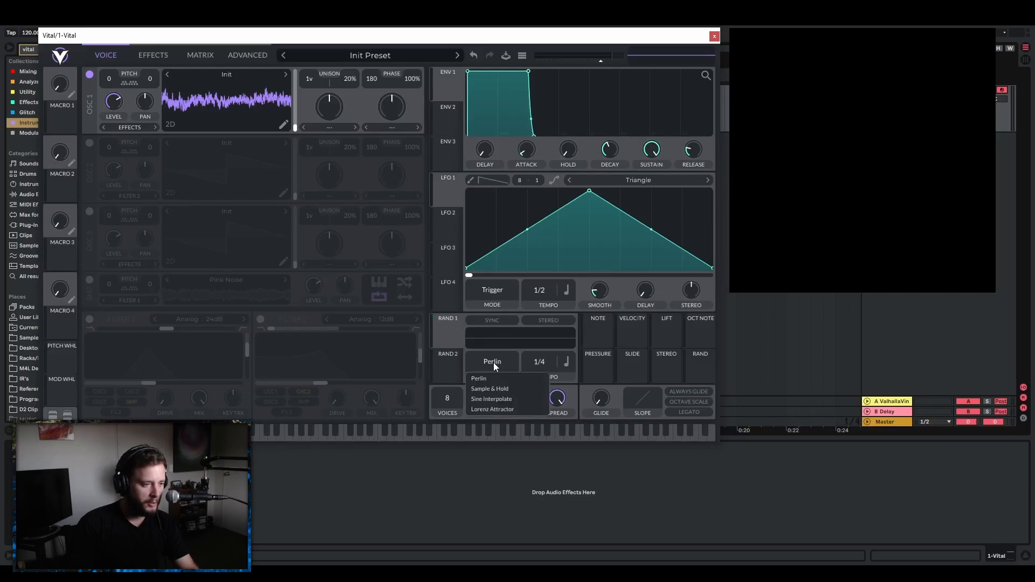
pyautogui.click(494, 389)
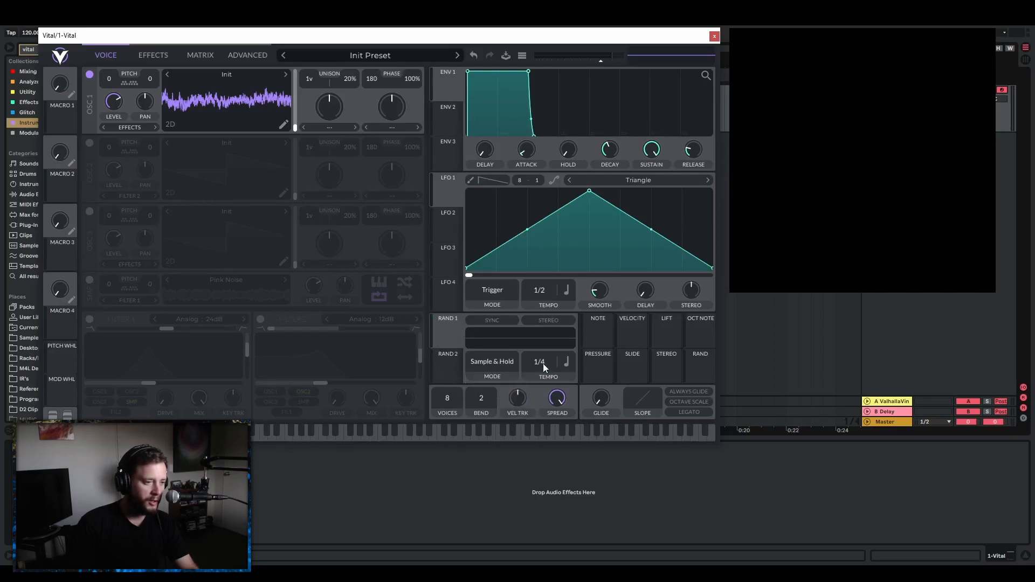
pyautogui.click(567, 364)
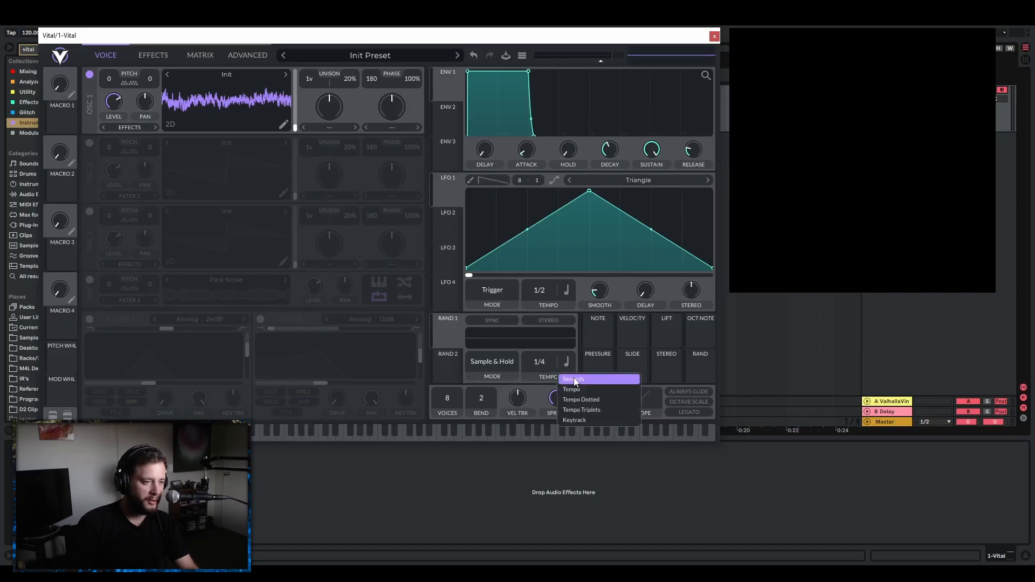
pyautogui.click(574, 379)
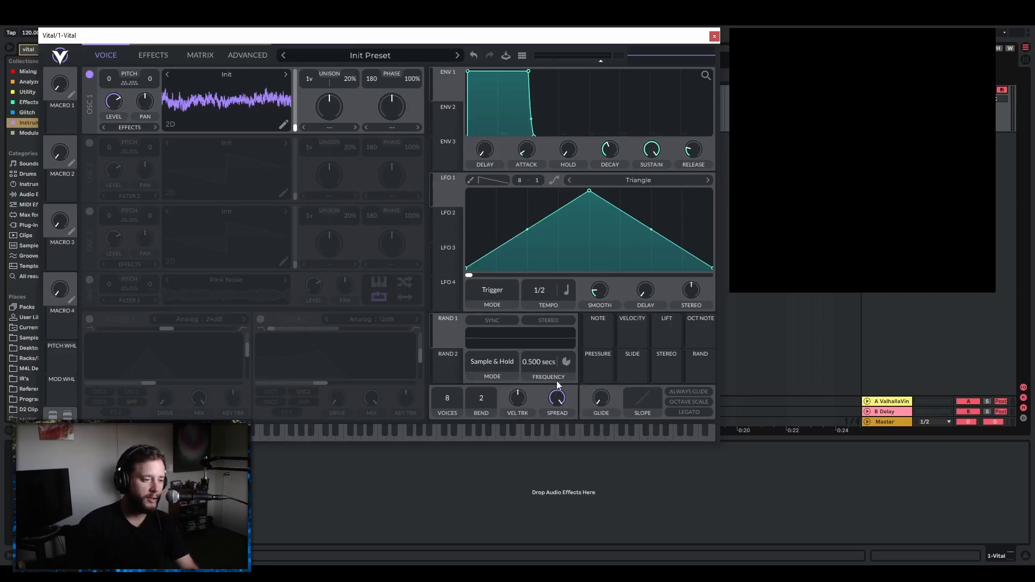
# Modulate oscillator 1's wavetable frame position with Random 1, try slow and fast rates, and set the frequency to 0.015 secs.
pyautogui.moveTo(445, 326); pyautogui.dragTo(284, 100)
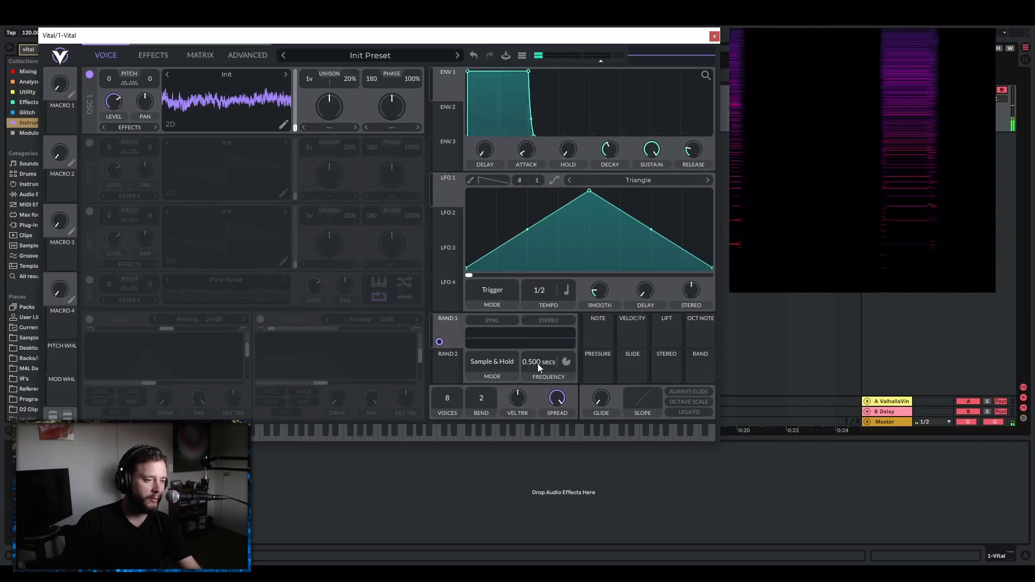
pyautogui.moveTo(538, 364); pyautogui.dragTo(538, 374)
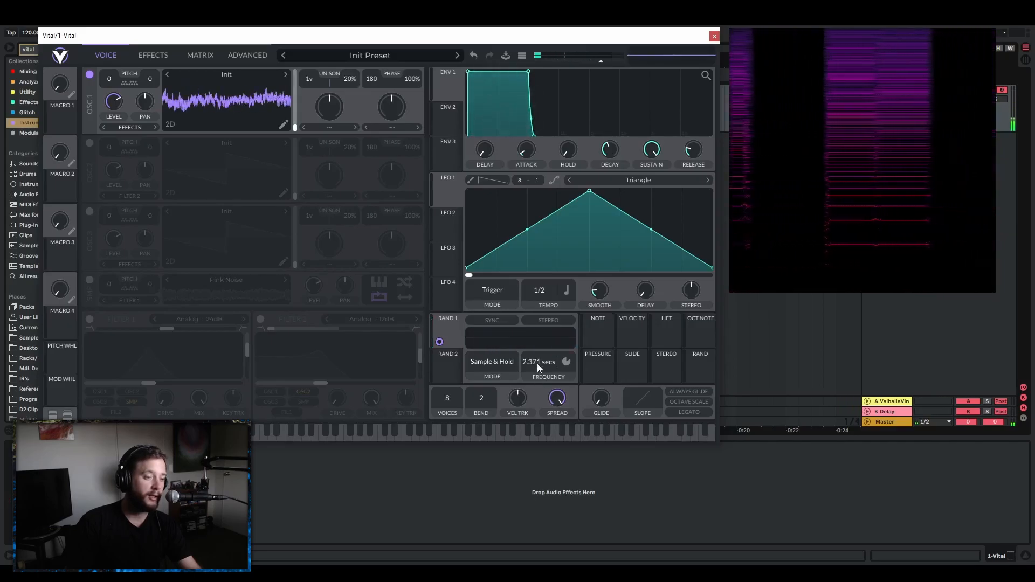
pyautogui.moveTo(537, 363); pyautogui.dragTo(552, 347)
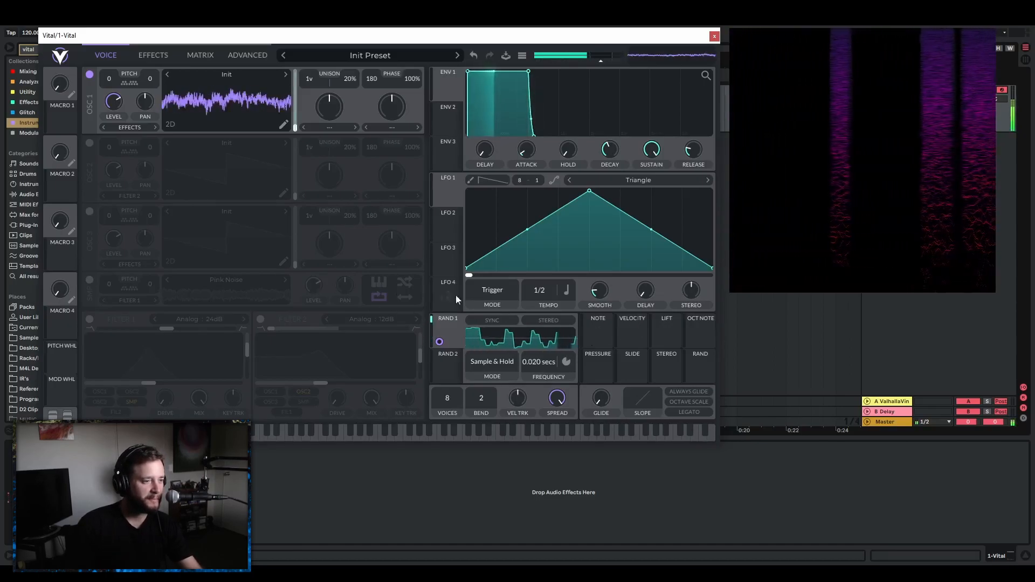
pyautogui.moveTo(539, 362); pyautogui.dragTo(541, 355)
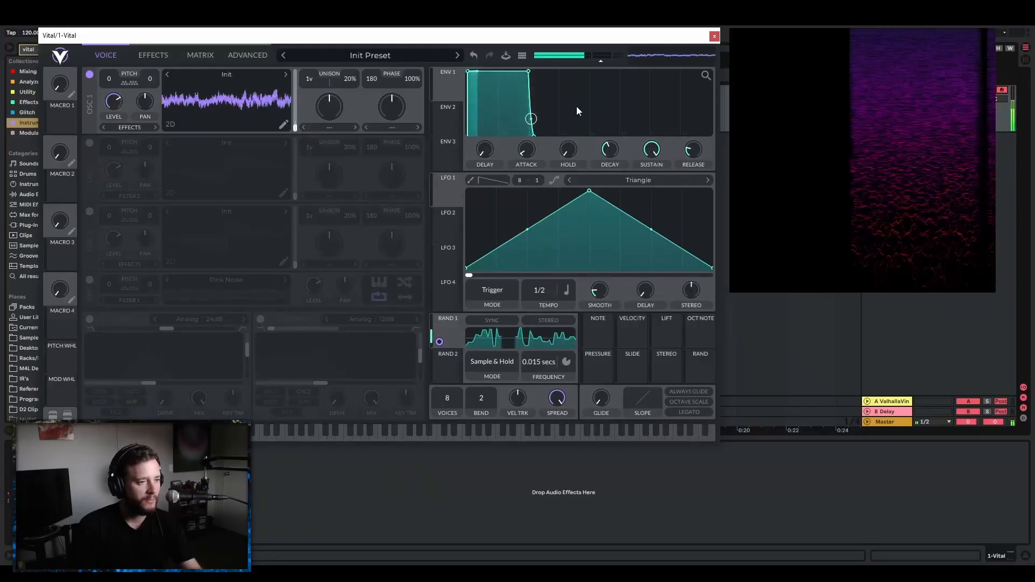
# Set oscillator 1's spectral morph type to Spectral Filter and try different morph amounts.
pyautogui.click(331, 128)
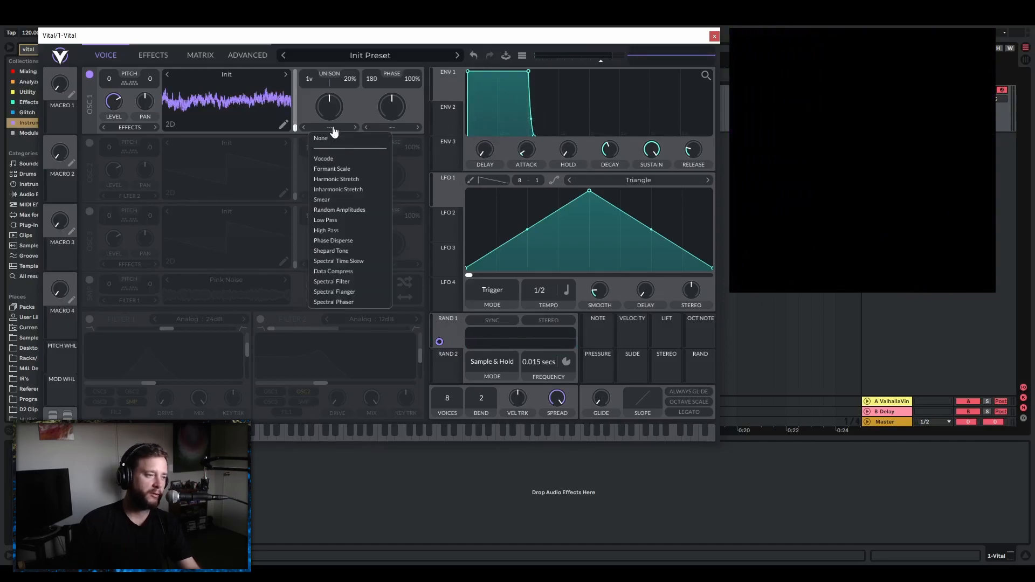
pyautogui.click(342, 283)
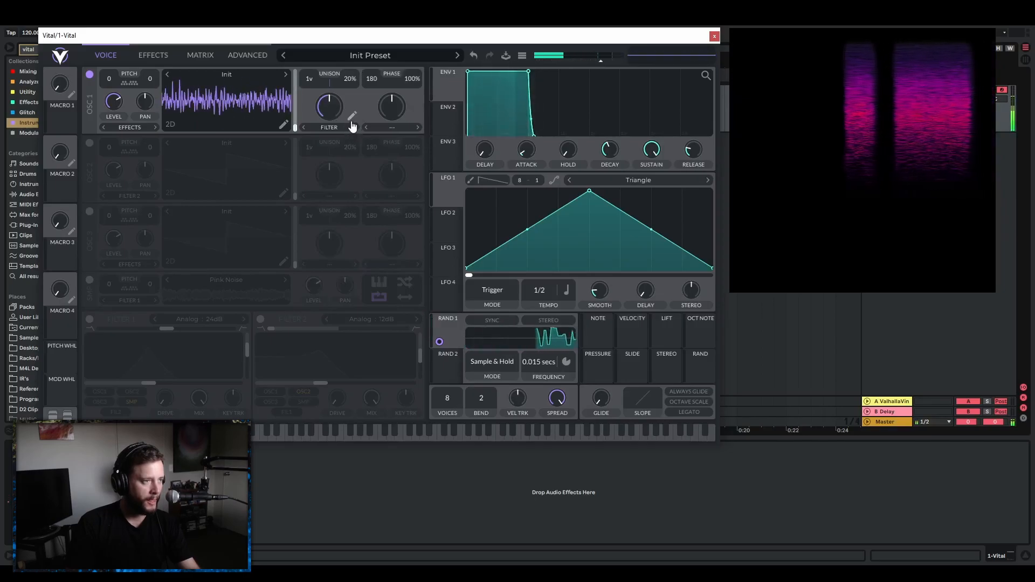
pyautogui.moveTo(334, 111)
pyautogui.mouseDown()
pyautogui.moveTo(341, 134)
pyautogui.moveTo(344, 126)
pyautogui.mouseUp()
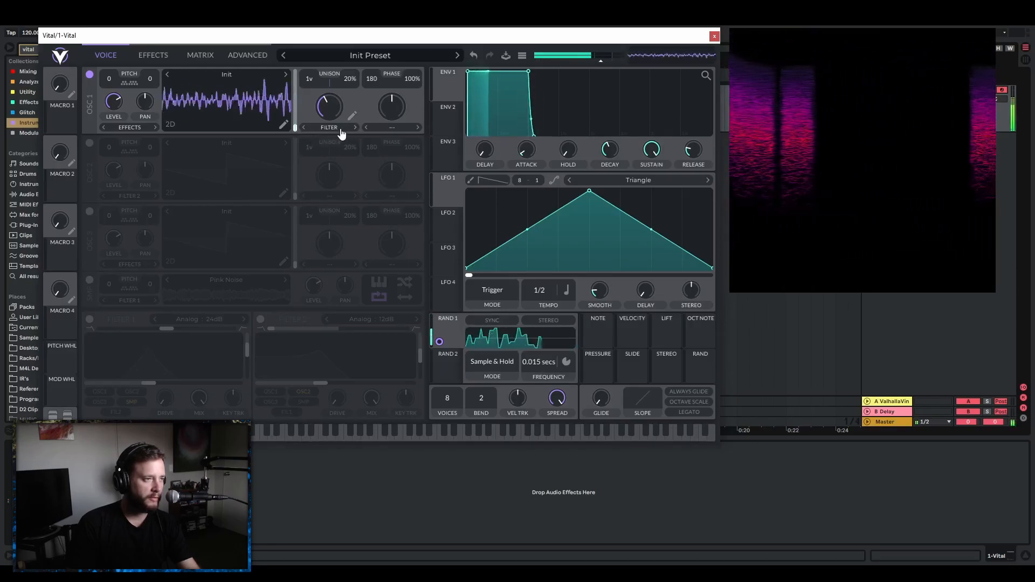
pyautogui.click(335, 128)
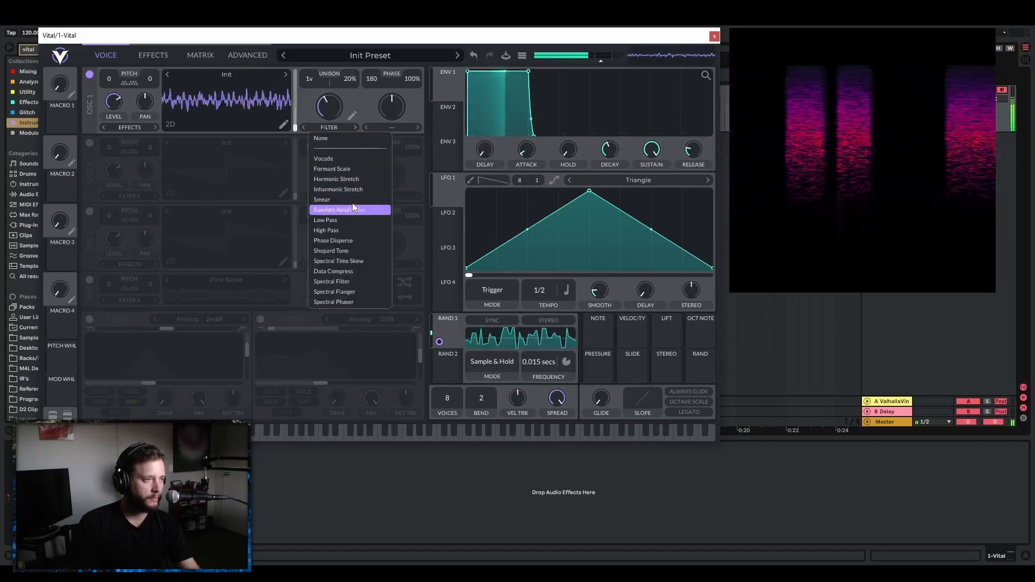
pyautogui.click(346, 215)
# Open the spectral filter's shape, try shifting its spectral phase across the range, and set the phase to about 0.49.
pyautogui.click(353, 117)
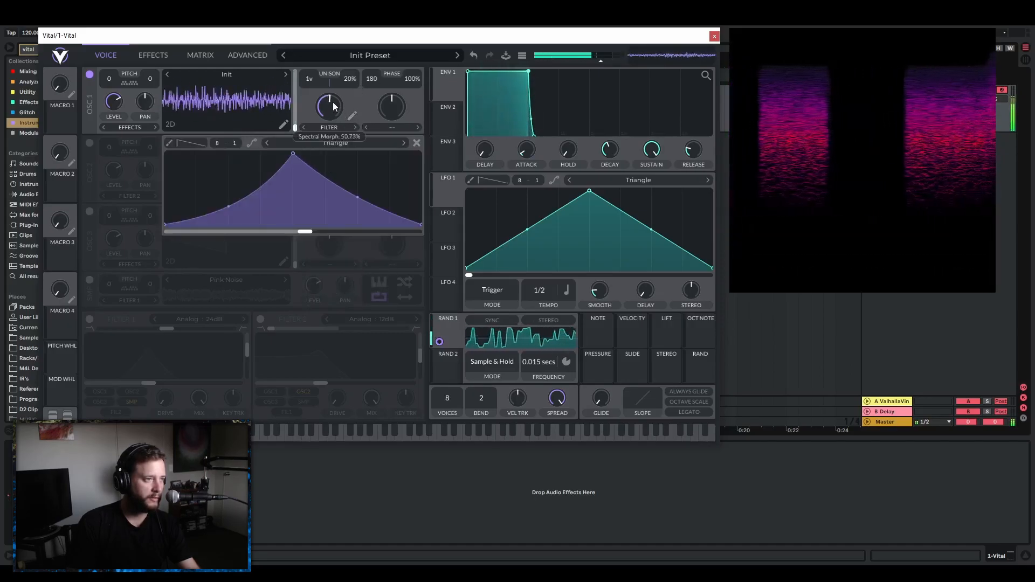
pyautogui.moveTo(309, 227); pyautogui.dragTo(259, 244)
pyautogui.moveTo(346, 242); pyautogui.dragTo(416, 239)
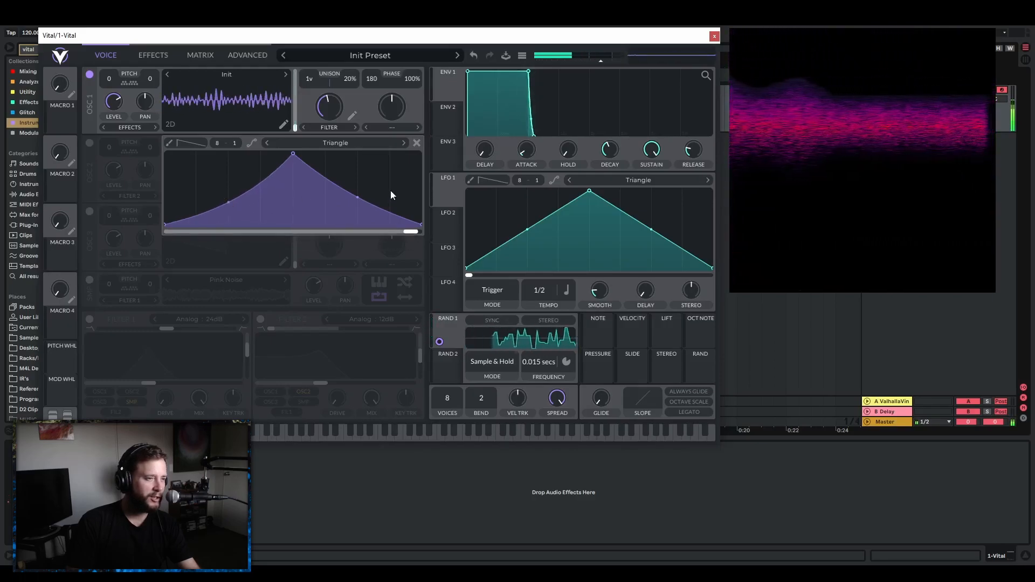
pyautogui.moveTo(413, 232)
pyautogui.mouseDown()
pyautogui.moveTo(422, 231)
pyautogui.moveTo(385, 236)
pyautogui.moveTo(423, 232)
pyautogui.mouseUp()
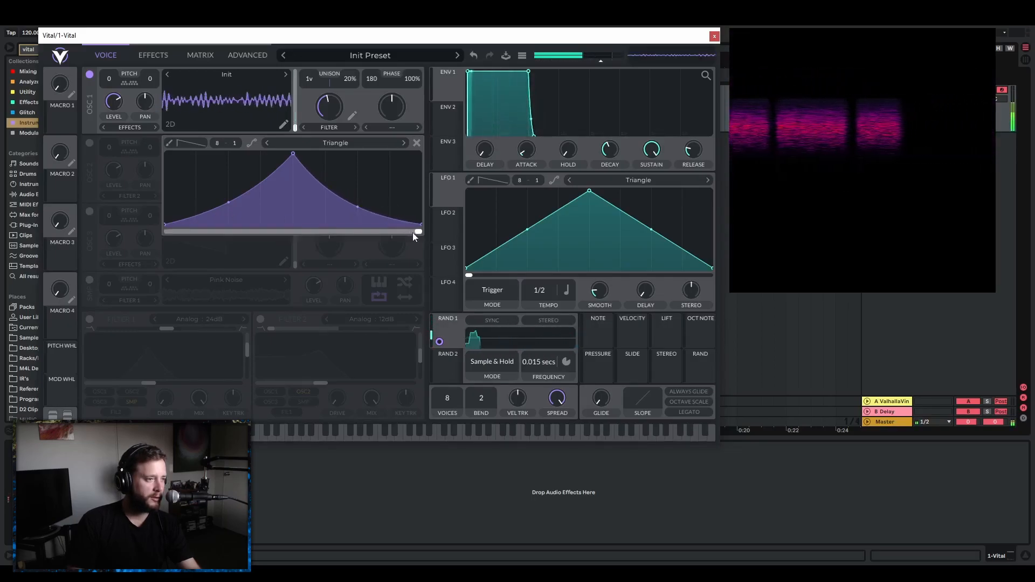
pyautogui.moveTo(413, 233); pyautogui.dragTo(291, 232)
# Add a point on each slope of the filter triangle and pull both inward to the baseline to narrow the peak.
pyautogui.doubleClick(198, 214)
pyautogui.moveTo(198, 213); pyautogui.dragTo(274, 251)
pyautogui.doubleClick(382, 213)
pyautogui.moveTo(382, 214); pyautogui.dragTo(322, 244)
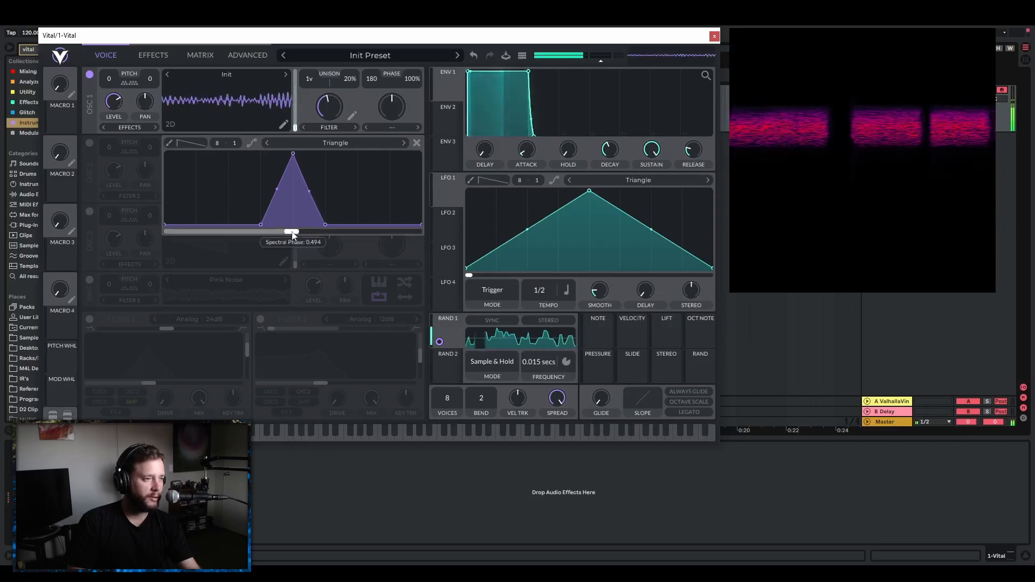
# Bend both slopes of the filter peak inward, narrow it to a thin central spike, and try different spectral morph amounts.
pyautogui.moveTo(279, 189); pyautogui.dragTo(284, 206)
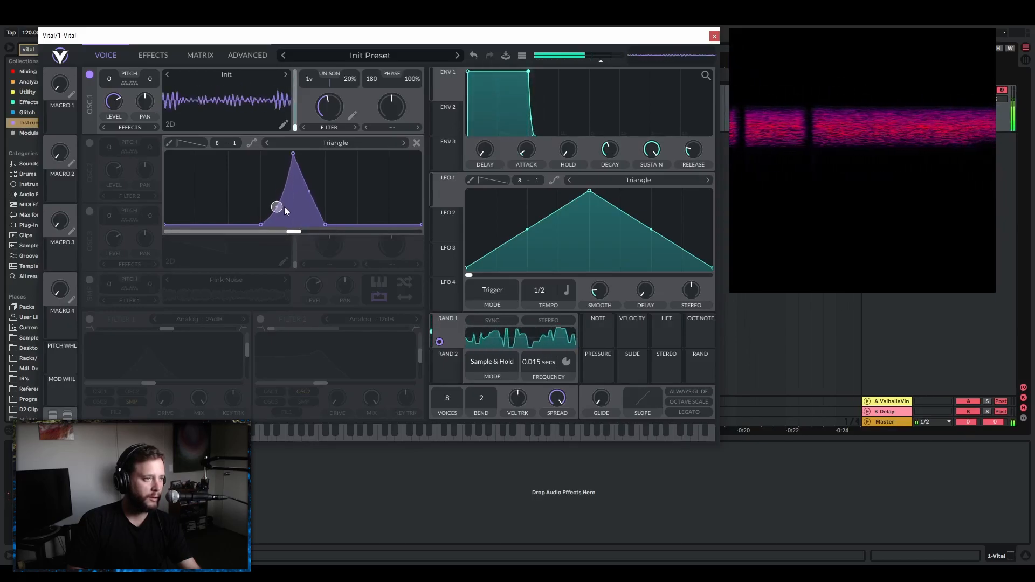
pyautogui.moveTo(306, 193); pyautogui.dragTo(305, 233)
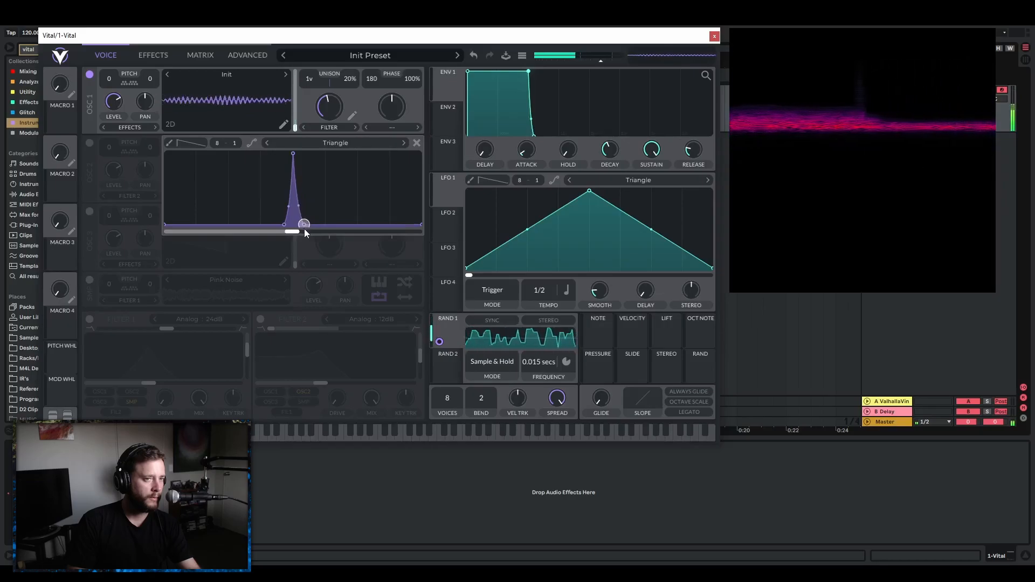
pyautogui.moveTo(305, 226)
pyautogui.mouseDown()
pyautogui.moveTo(286, 228)
pyautogui.moveTo(419, 239)
pyautogui.moveTo(296, 237)
pyautogui.mouseUp()
pyautogui.moveTo(337, 118)
pyautogui.mouseDown()
pyautogui.moveTo(347, 110)
pyautogui.moveTo(346, 121)
pyautogui.mouseUp()
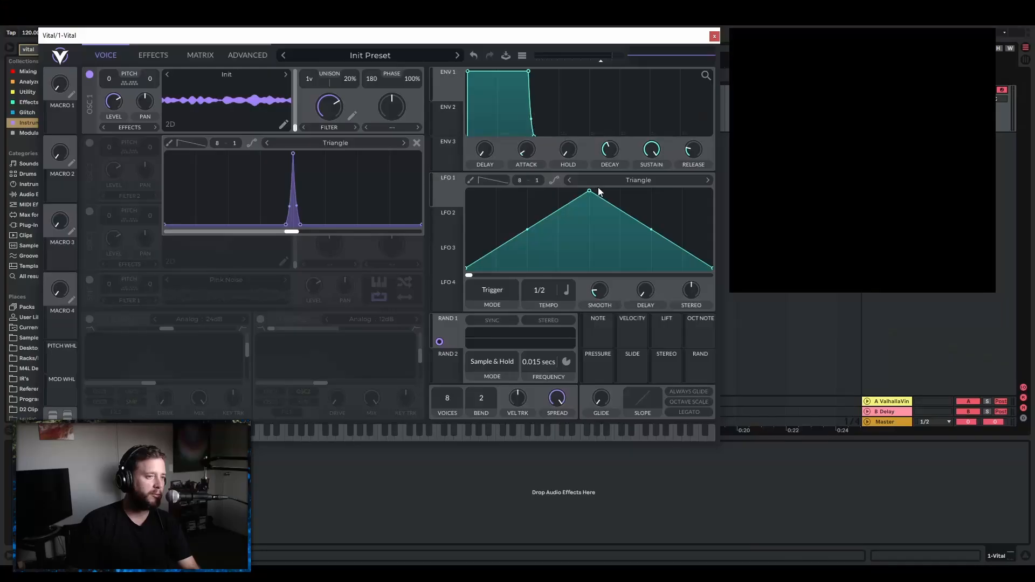
# Reshape LFO 1's triangle into a curved decay starting at full height and set its rate to run in seconds.
pyautogui.moveTo(589, 192); pyautogui.dragTo(448, 169)
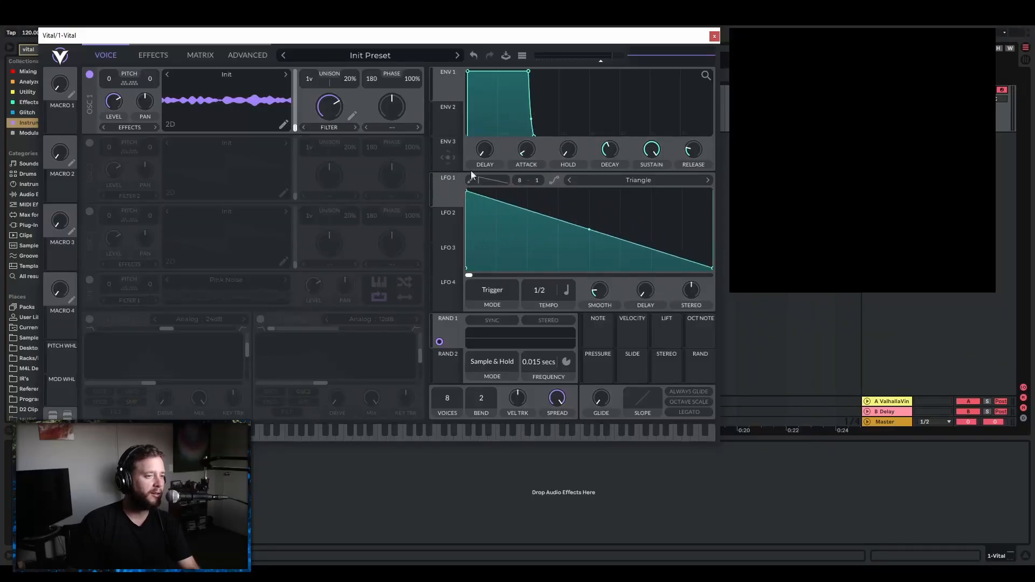
pyautogui.moveTo(591, 233); pyautogui.dragTo(575, 274)
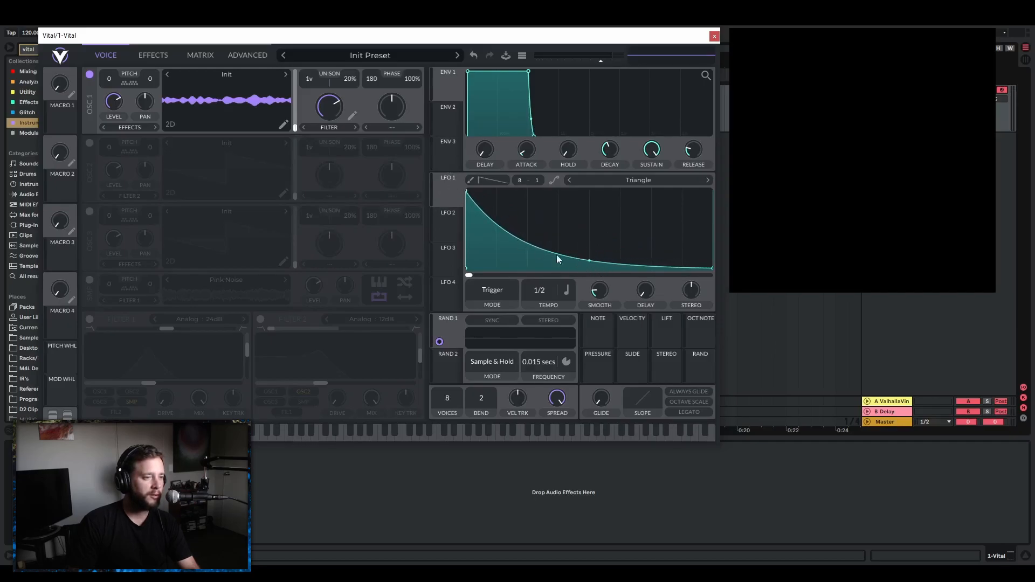
pyautogui.click(566, 294)
pyautogui.click(573, 306)
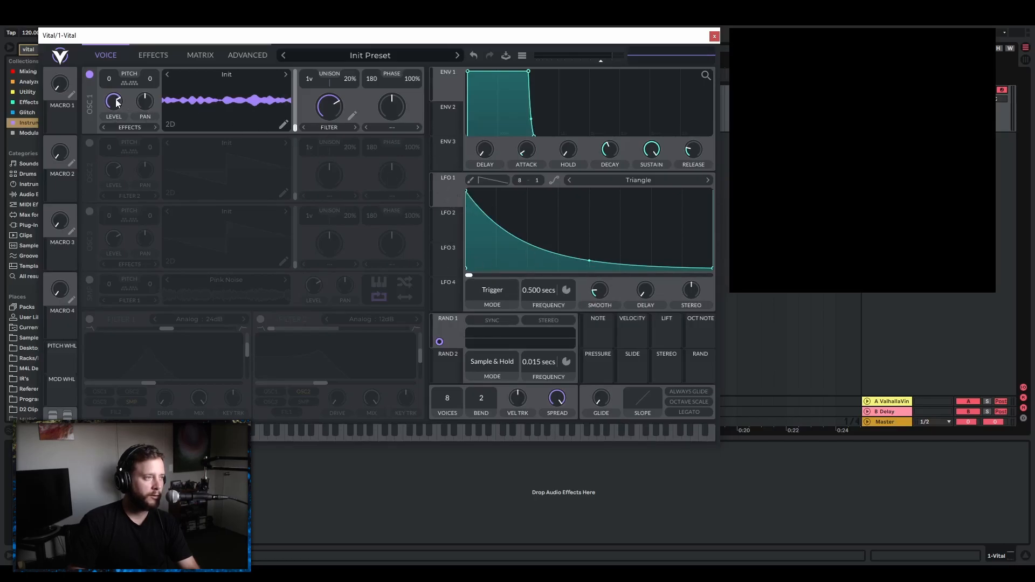
# Lower oscillator 1's level and modulate it with LFO 1, trying different spectral morph amounts.
pyautogui.moveTo(439, 200); pyautogui.dragTo(114, 103)
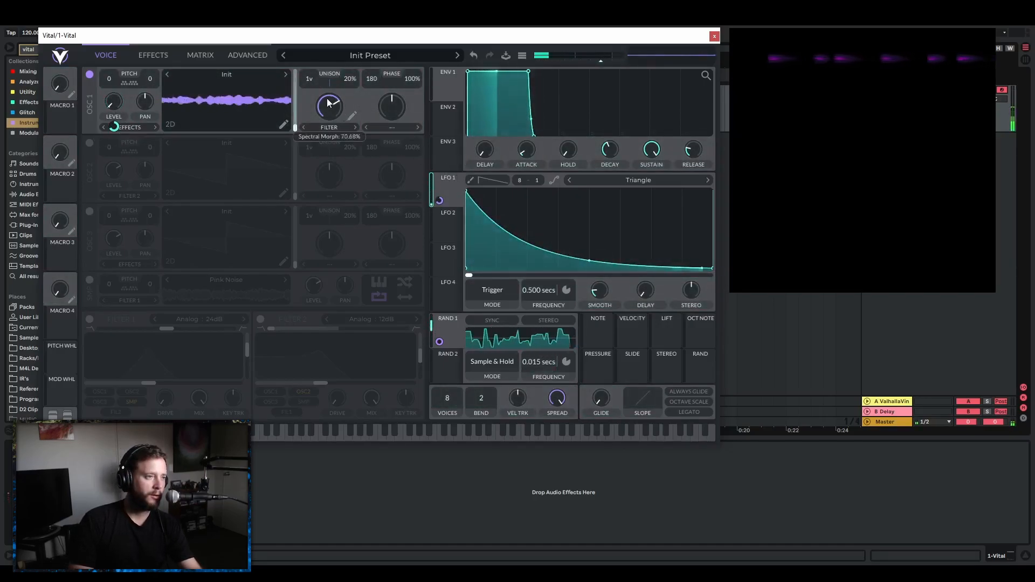
pyautogui.moveTo(340, 128); pyautogui.dragTo(388, 169)
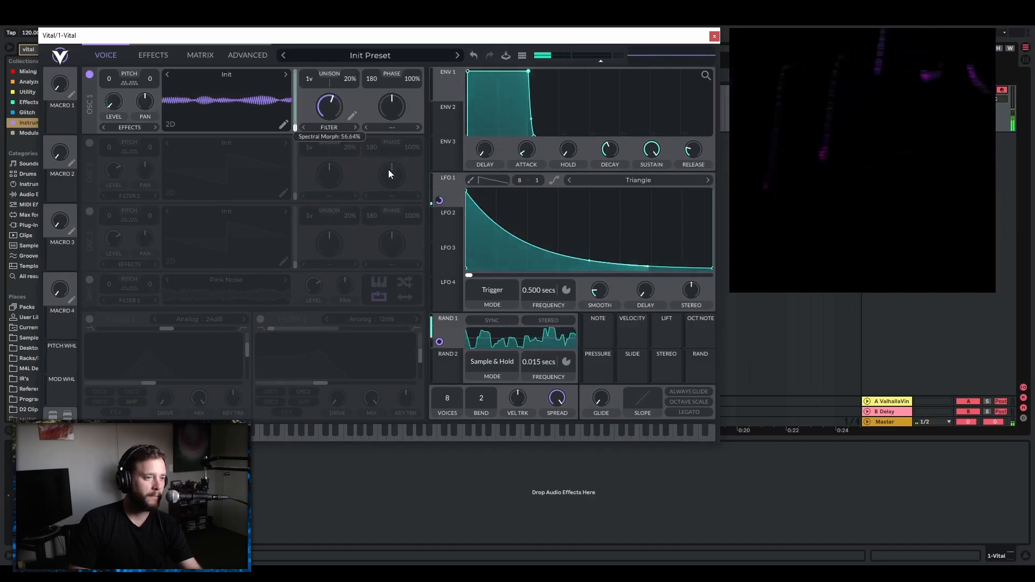
# Speed up LFO 1 by setting its frequency to 0.015 secs.
pyautogui.moveTo(533, 291)
pyautogui.mouseDown()
pyautogui.moveTo(546, 277)
pyautogui.moveTo(551, 287)
pyautogui.mouseUp()
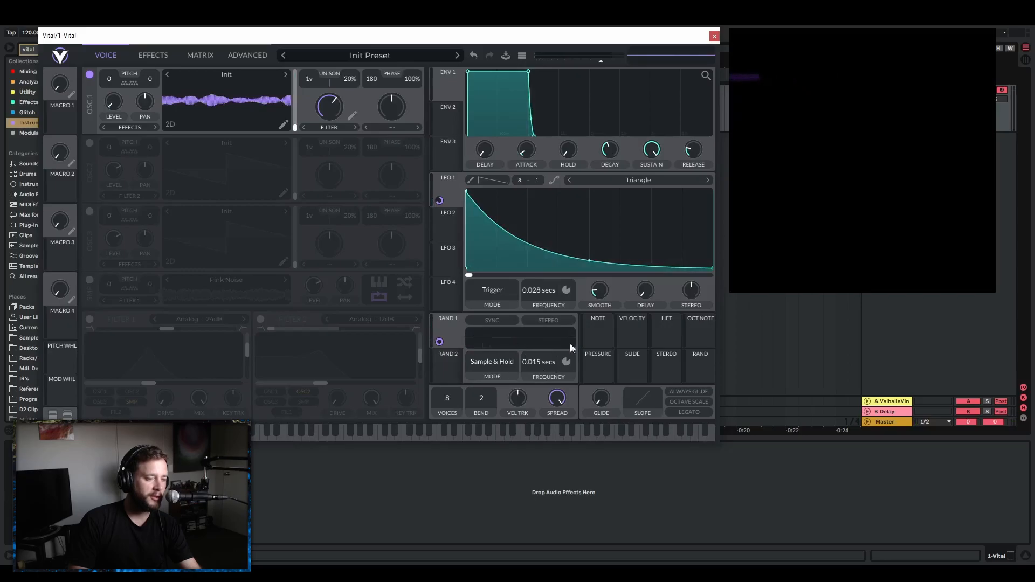
pyautogui.rightClick(539, 293)
pyautogui.click(557, 308)
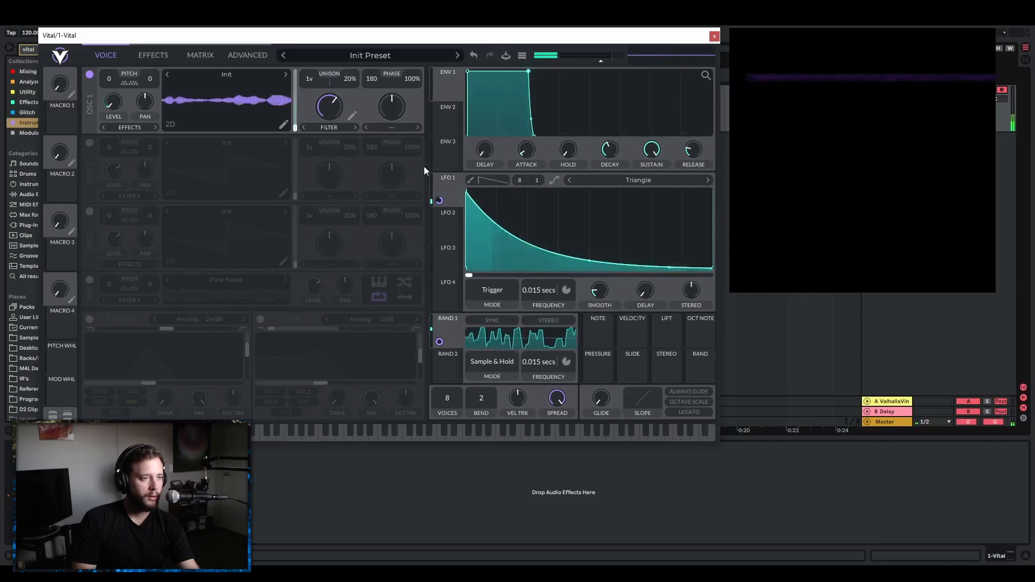
# Set Random 2 to Sample & Hold mode with its rate in seconds and a frequency of 0.015 secs.
pyautogui.click(454, 357)
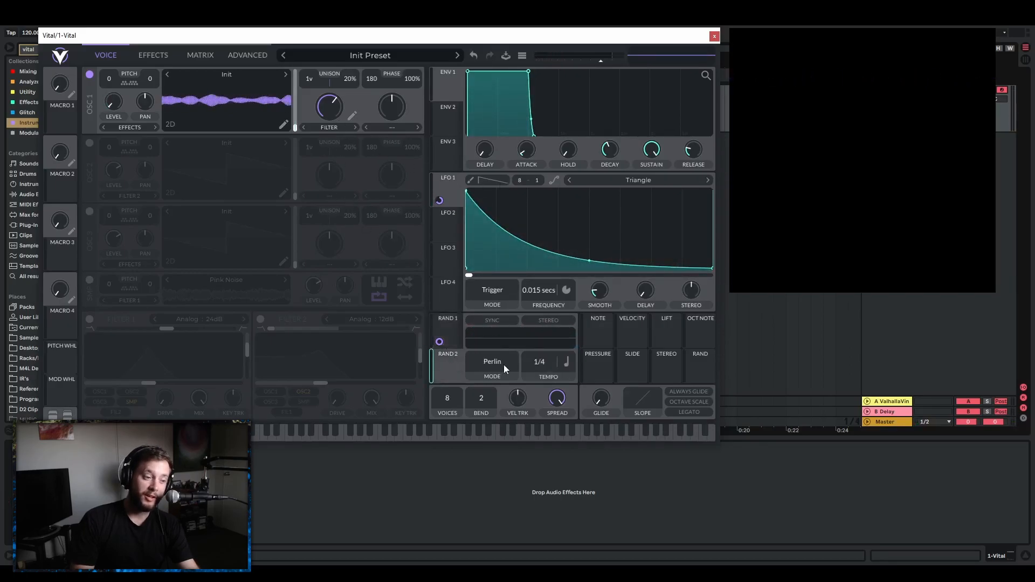
pyautogui.click(496, 359)
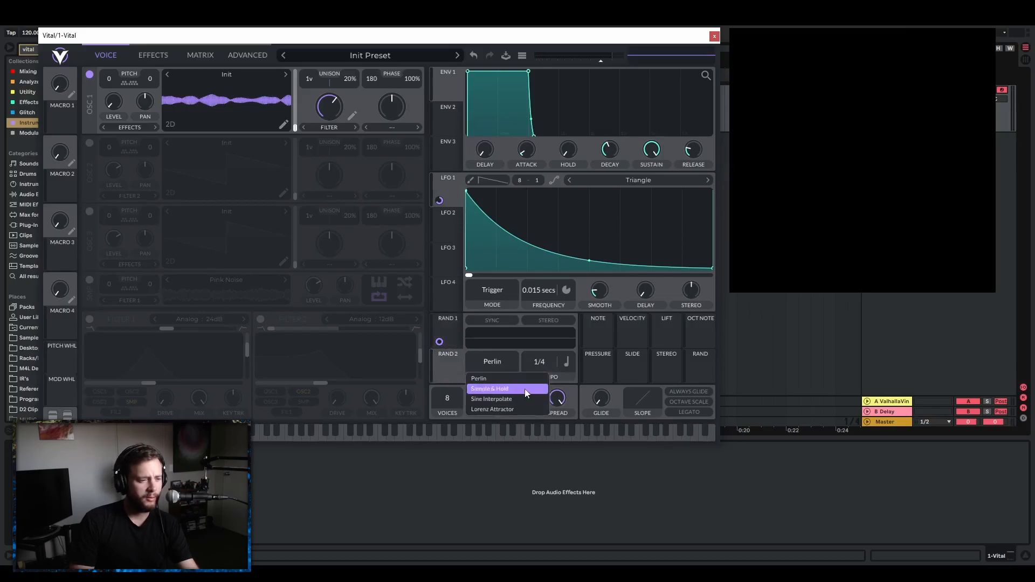
pyautogui.click(525, 389)
pyautogui.click(575, 365)
pyautogui.click(585, 380)
pyautogui.rightClick(539, 364)
pyautogui.click(559, 382)
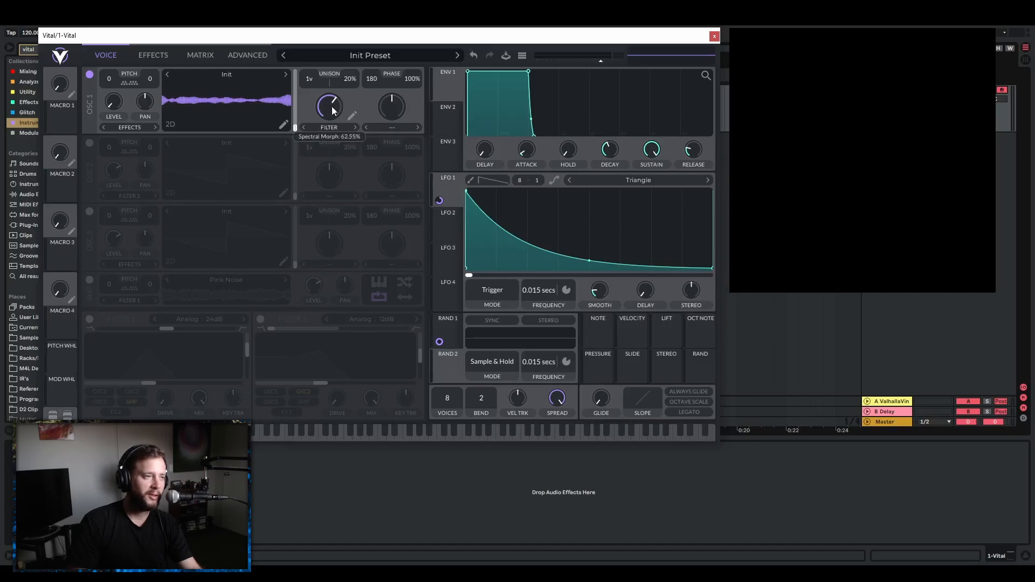
# Modulate oscillator 1's spectral morph with Random 2, make the modulation bipolar, and bring the morph amount near its centre.
pyautogui.moveTo(430, 344); pyautogui.dragTo(329, 106)
pyautogui.rightClick(330, 135)
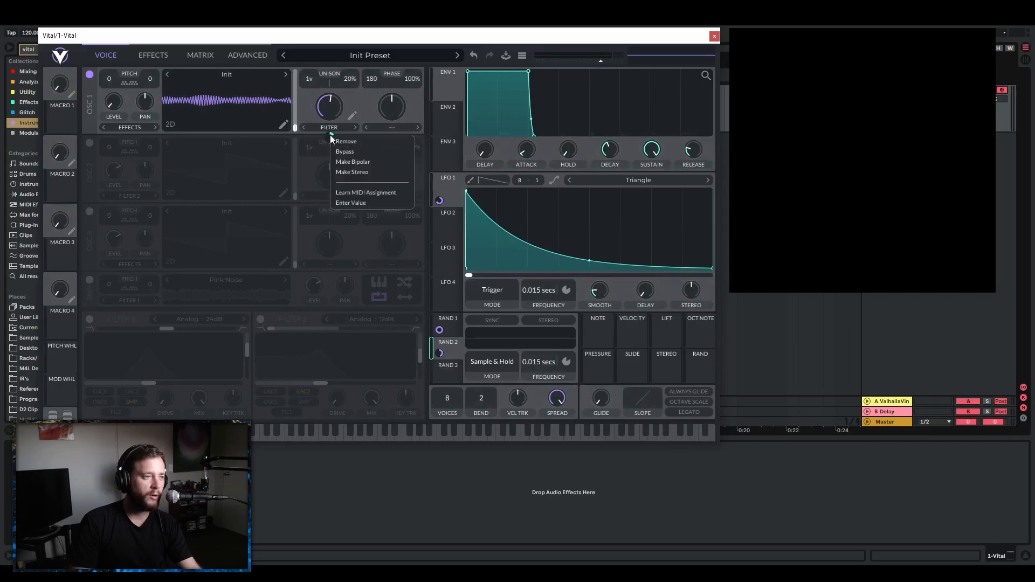
pyautogui.click(380, 163)
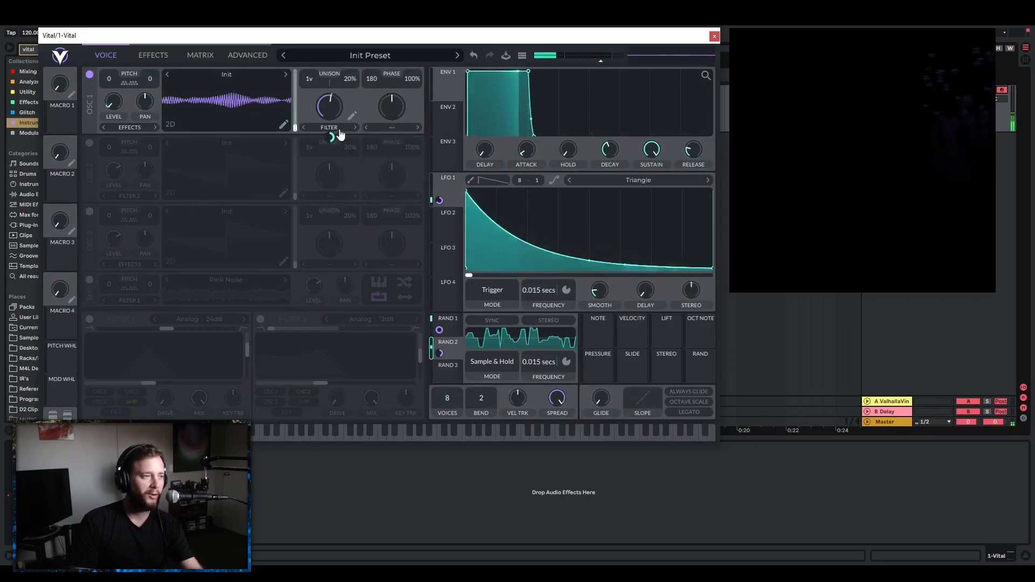
pyautogui.moveTo(331, 107)
pyautogui.mouseDown()
pyautogui.moveTo(332, 134)
pyautogui.moveTo(331, 110)
pyautogui.mouseUp()
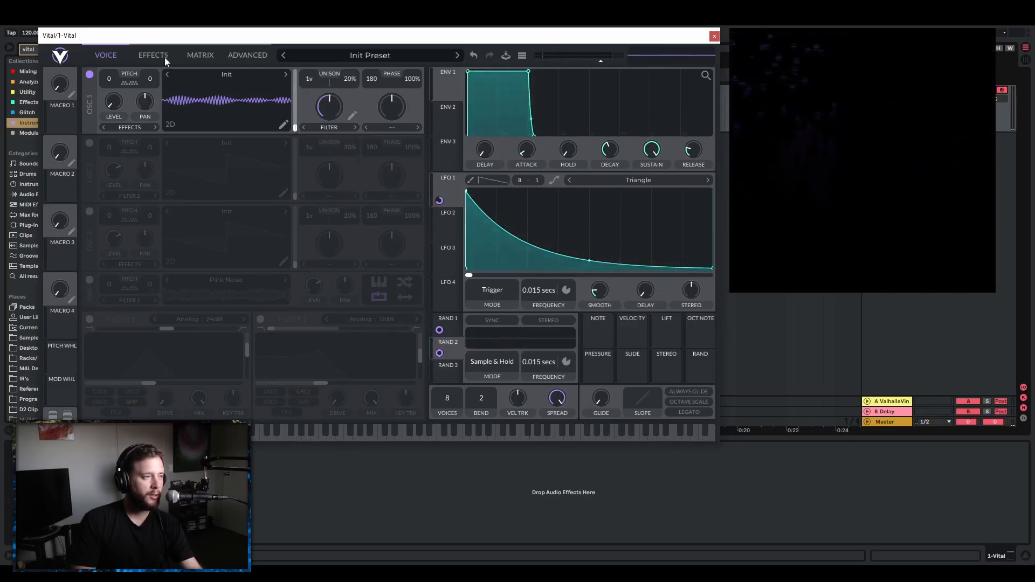
# Enable the compressor effect and set its mode to Single Band.
pyautogui.click(150, 56)
pyautogui.click(90, 114)
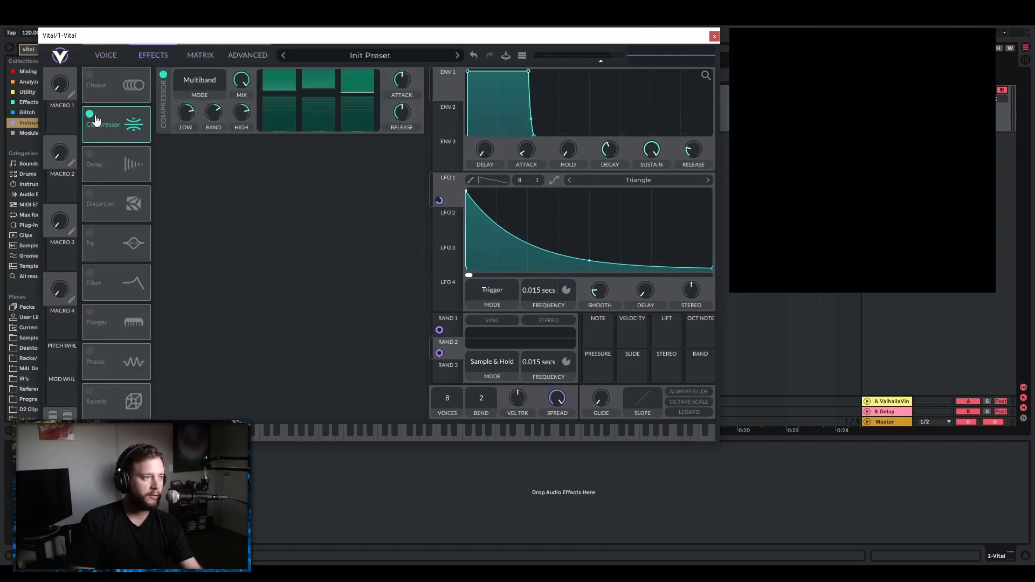
pyautogui.click(197, 81)
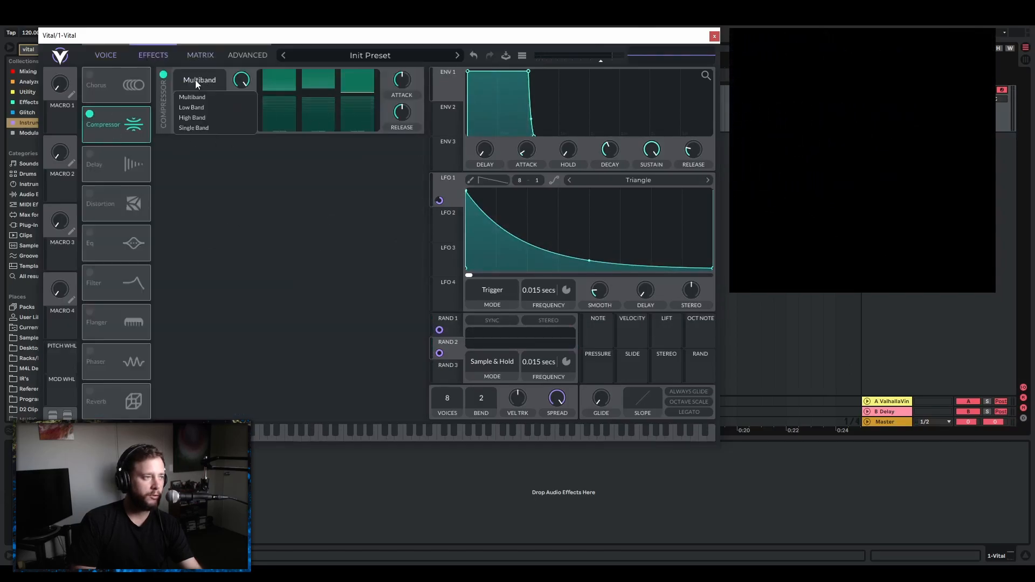
pyautogui.click(213, 128)
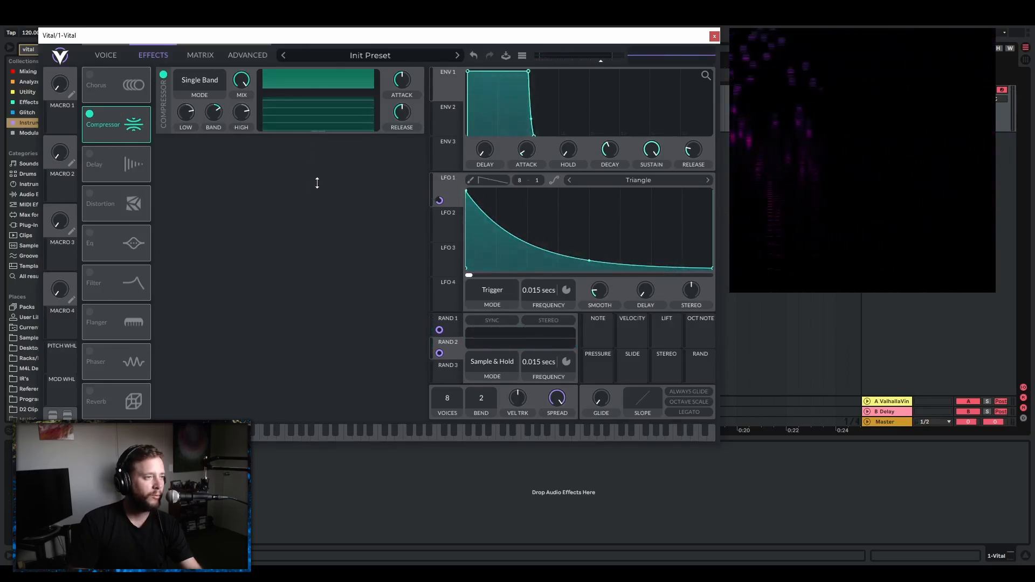
# Lower the single-band compressor's upper threshold, lengthen its release, and set the band gain to 30 dB.
pyautogui.moveTo(303, 96)
pyautogui.mouseDown()
pyautogui.moveTo(301, 117)
pyautogui.moveTo(313, 100)
pyautogui.mouseUp()
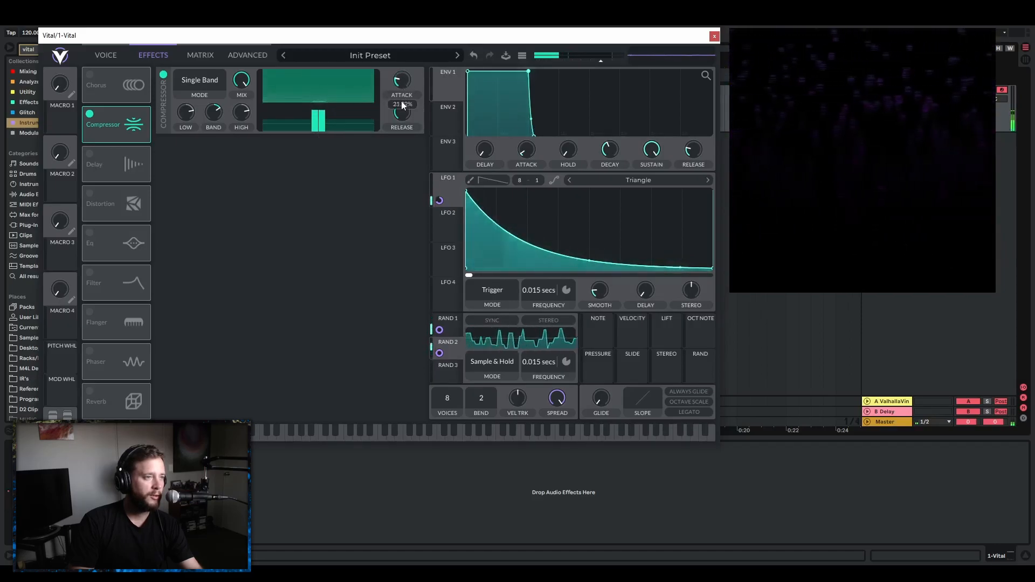
pyautogui.moveTo(402, 114); pyautogui.dragTo(428, 124)
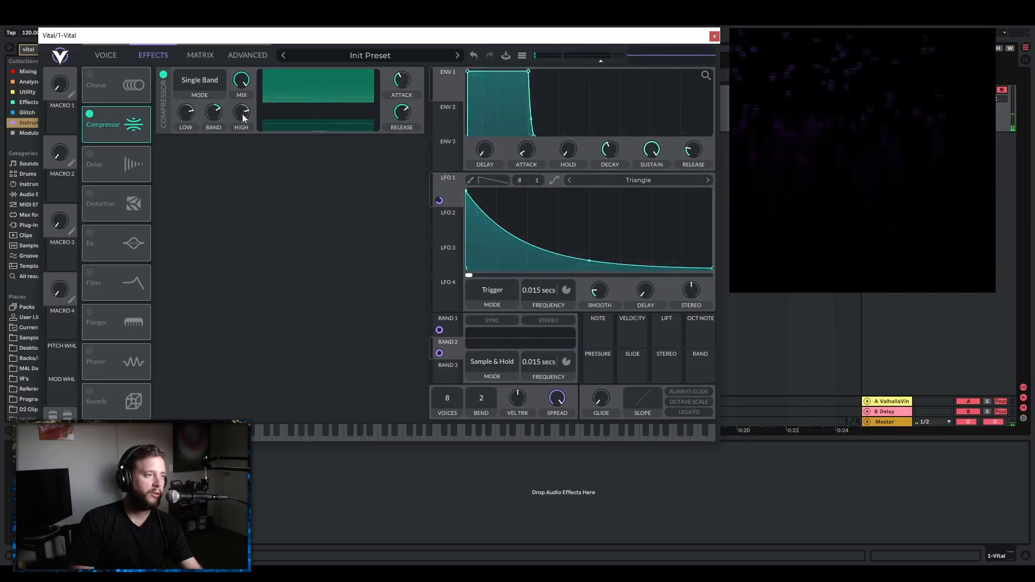
pyautogui.moveTo(213, 112); pyautogui.dragTo(225, 105)
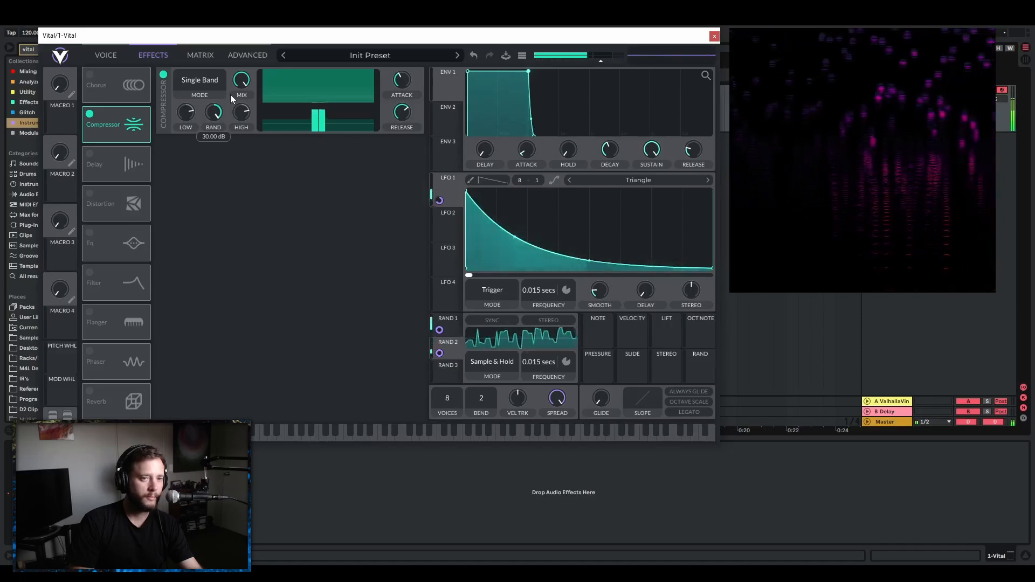
# Assign Macro 1 to the LFO 1 frequency and the Random 2 frequency with negative modulation amounts.
pyautogui.click(104, 55)
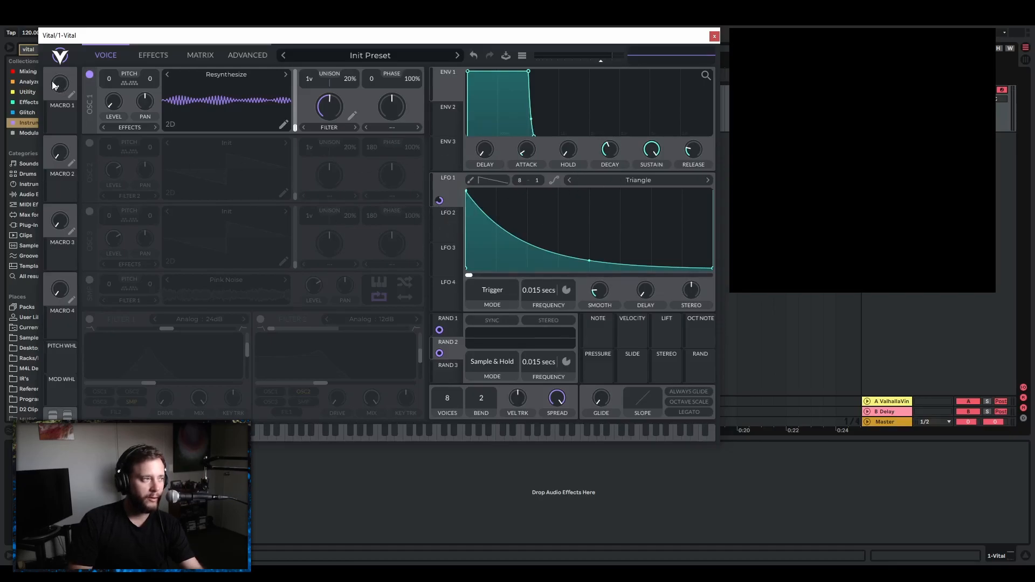
pyautogui.moveTo(62, 116); pyautogui.dragTo(542, 302)
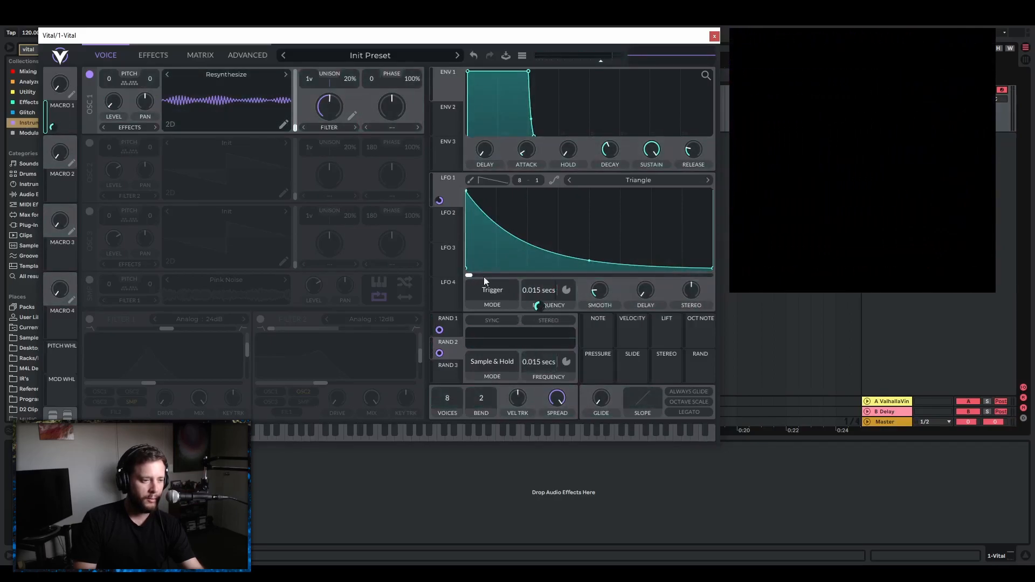
pyautogui.moveTo(64, 126); pyautogui.dragTo(546, 380)
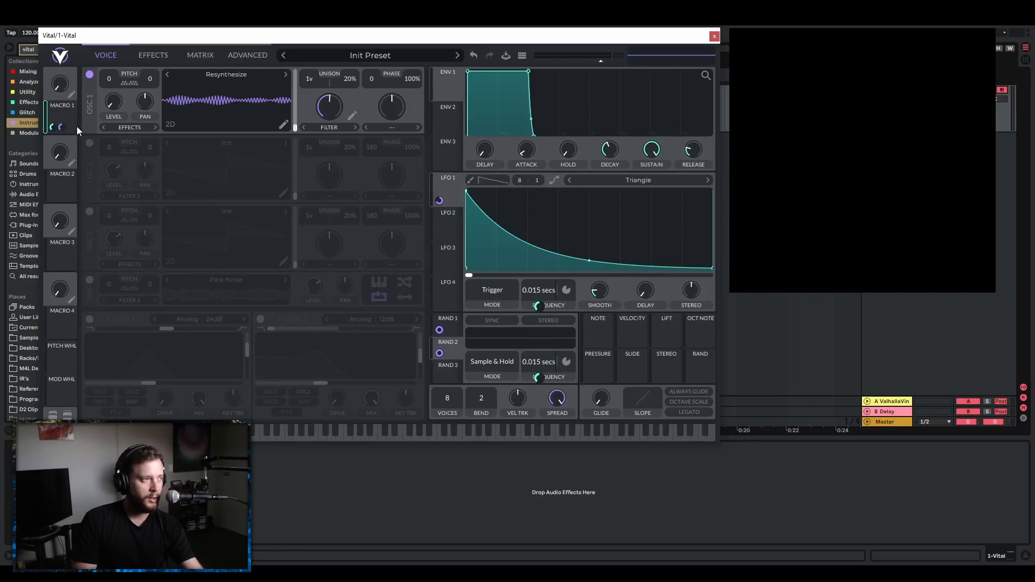
# Assign Macro 1 to the Random 1 frequency and set that modulation amount to -0.4.
pyautogui.moveTo(61, 126); pyautogui.dragTo(211, 184)
pyautogui.moveTo(451, 322); pyautogui.dragTo(453, 328)
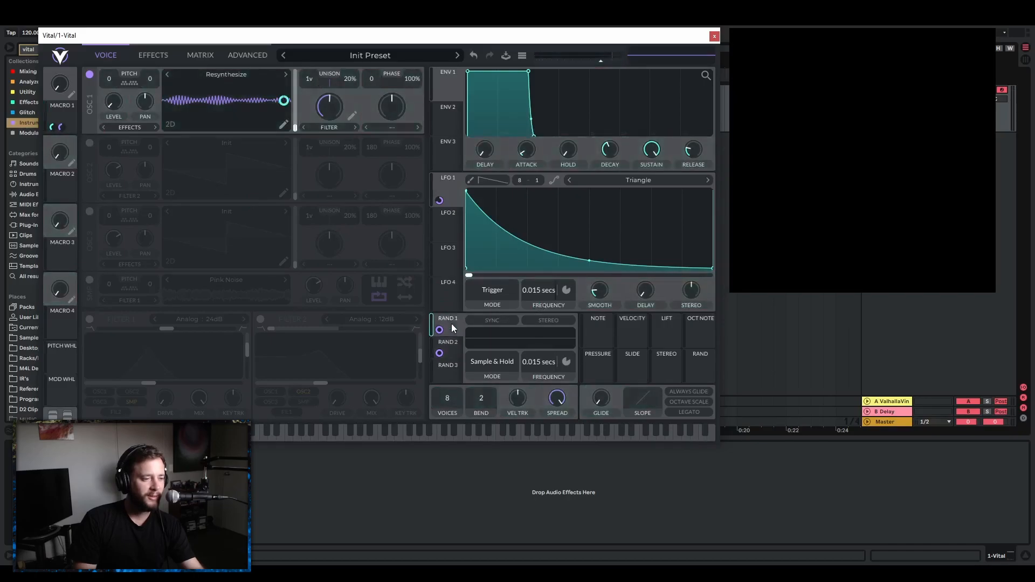
pyautogui.moveTo(59, 109); pyautogui.dragTo(541, 370)
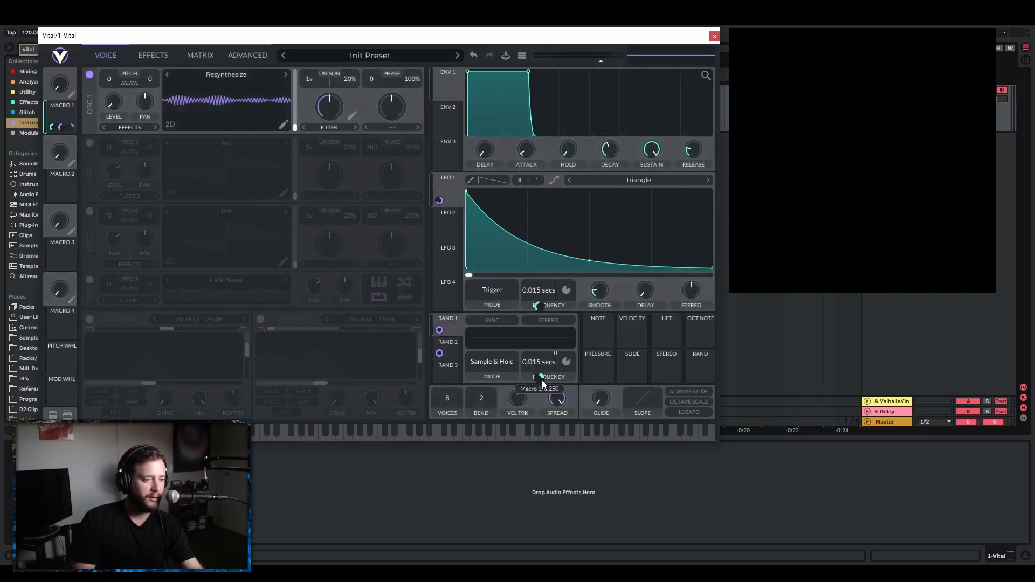
pyautogui.rightClick(541, 379)
pyautogui.click(564, 373)
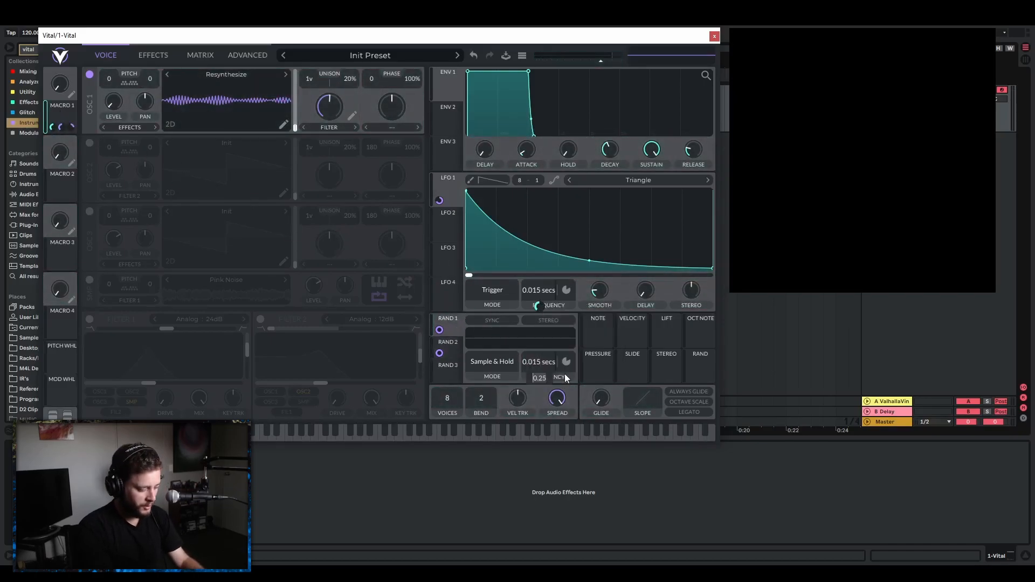
pyautogui.write('-0.4')
pyautogui.press('Return')
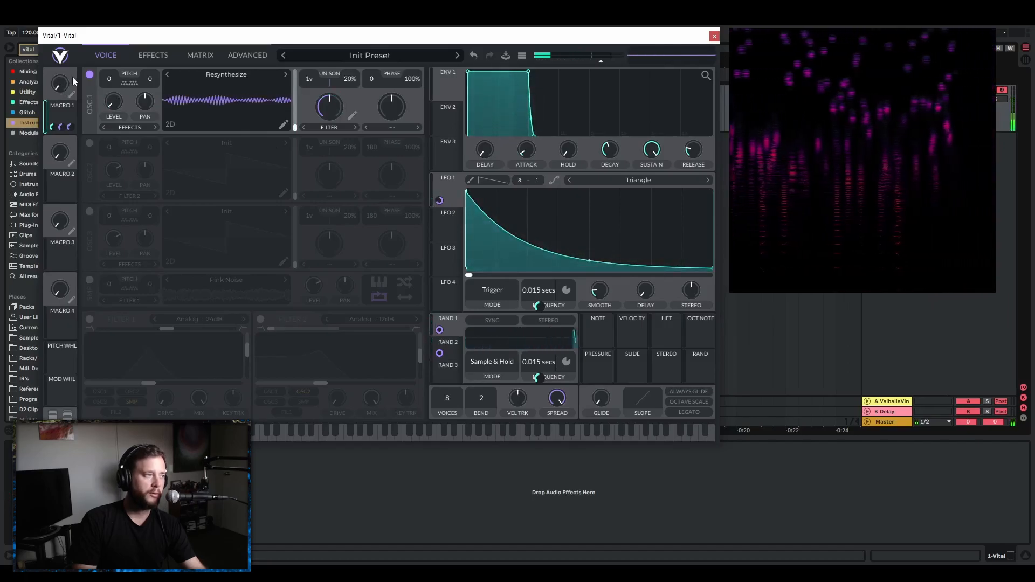
# Raise Macro 1 to maximum and audition oscillator 1's spectral filter with its spectral phase at 1.000.
pyautogui.moveTo(63, 85); pyautogui.dragTo(89, 61)
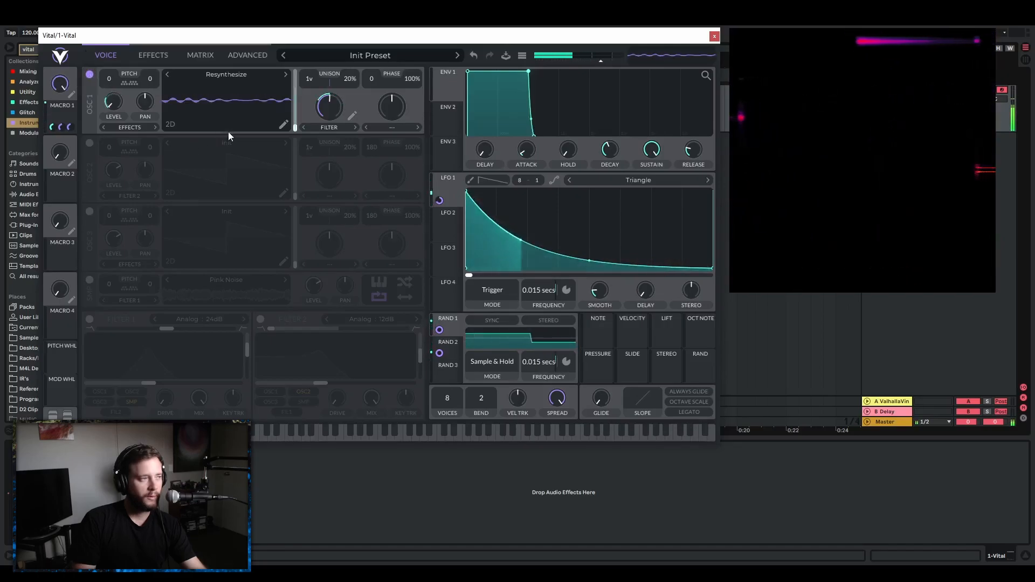
pyautogui.click(353, 117)
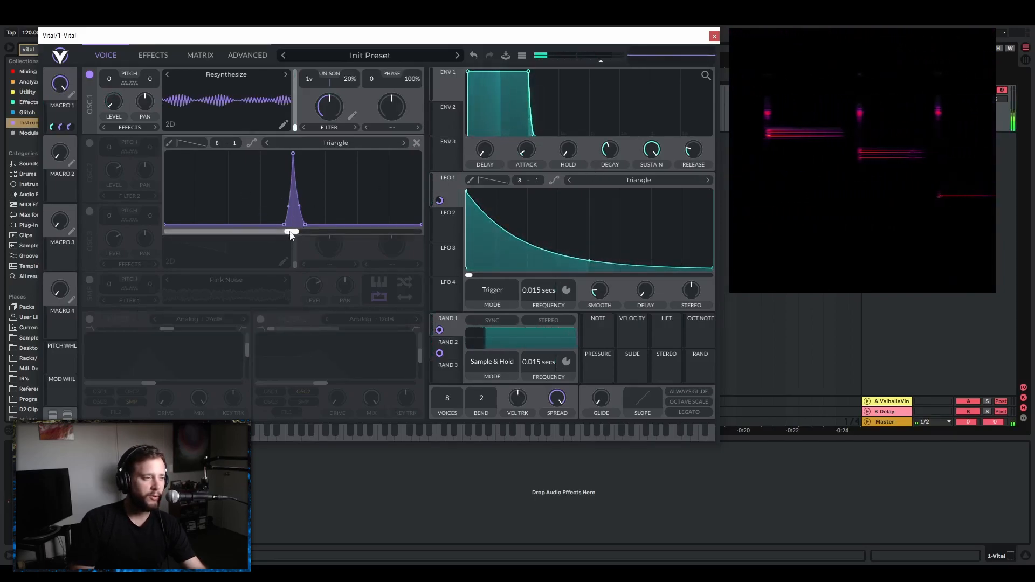
pyautogui.moveTo(298, 231); pyautogui.dragTo(445, 245)
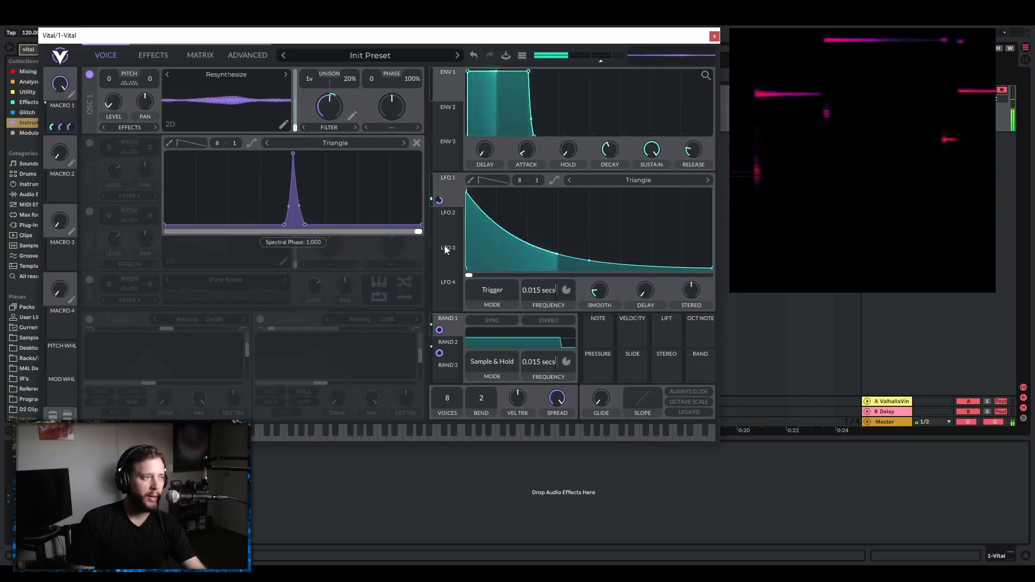
pyautogui.moveTo(445, 245); pyautogui.dragTo(402, 244)
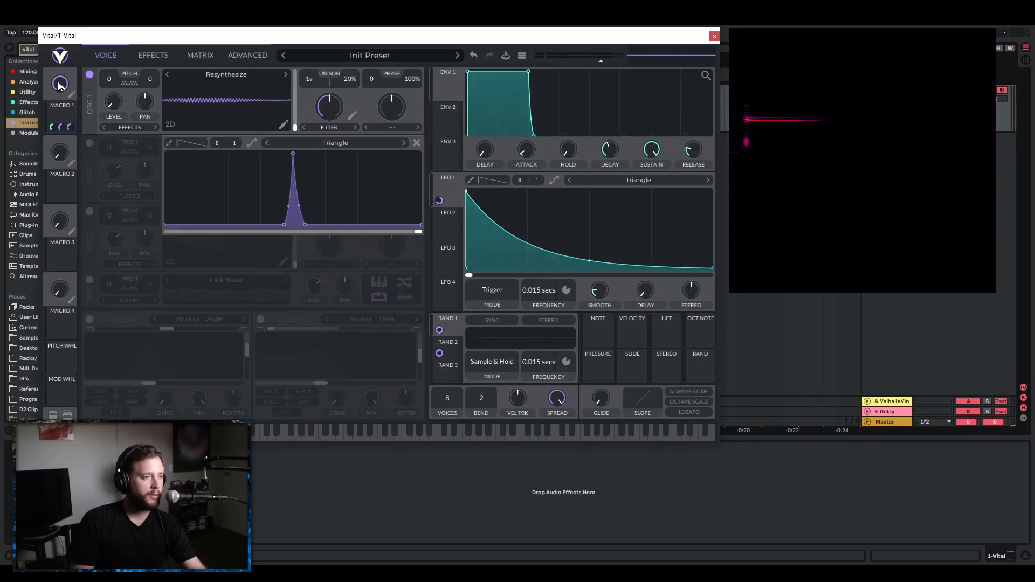
# Return oscillator 1's spectral phase to its minimum and modulate it with Macro 1 at full amount, testing the macro at maximum.
pyautogui.click(60, 85)
pyautogui.click(69, 126)
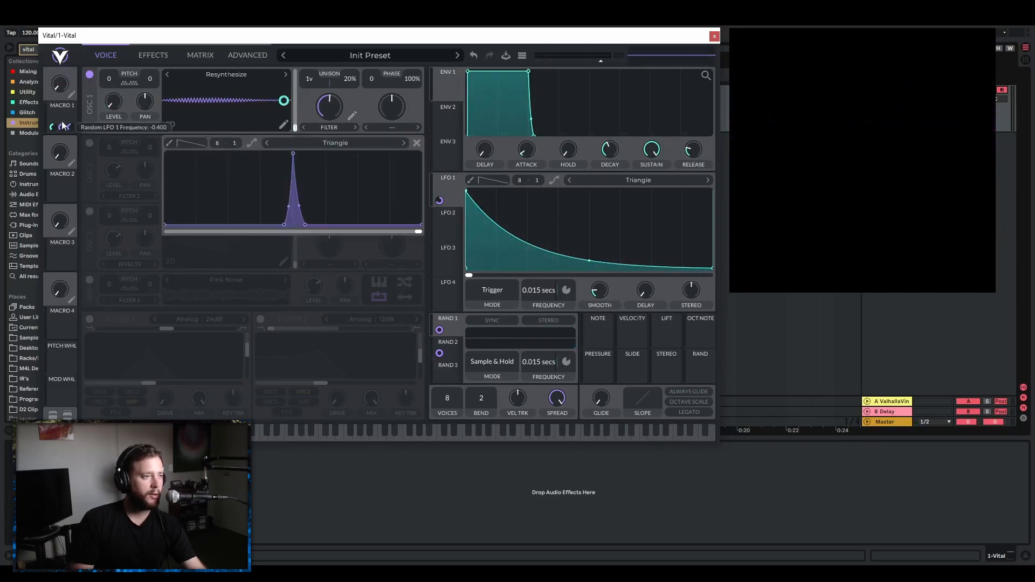
pyautogui.moveTo(416, 234); pyautogui.dragTo(131, 220)
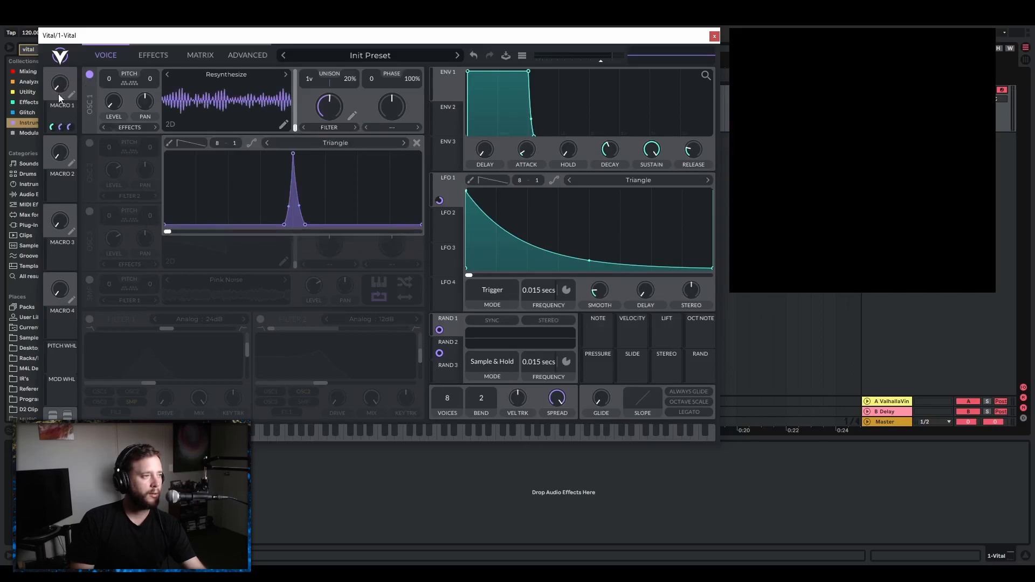
pyautogui.moveTo(53, 92); pyautogui.dragTo(104, 42)
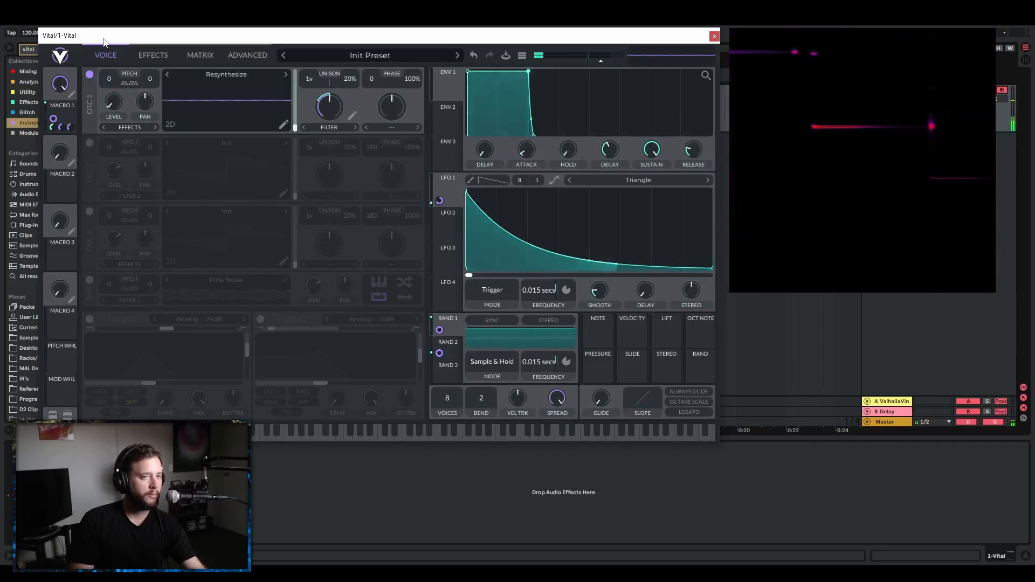
# Name Macro 1 Speed and leave its knob at 0.
pyautogui.moveTo(62, 85); pyautogui.dragTo(74, 153)
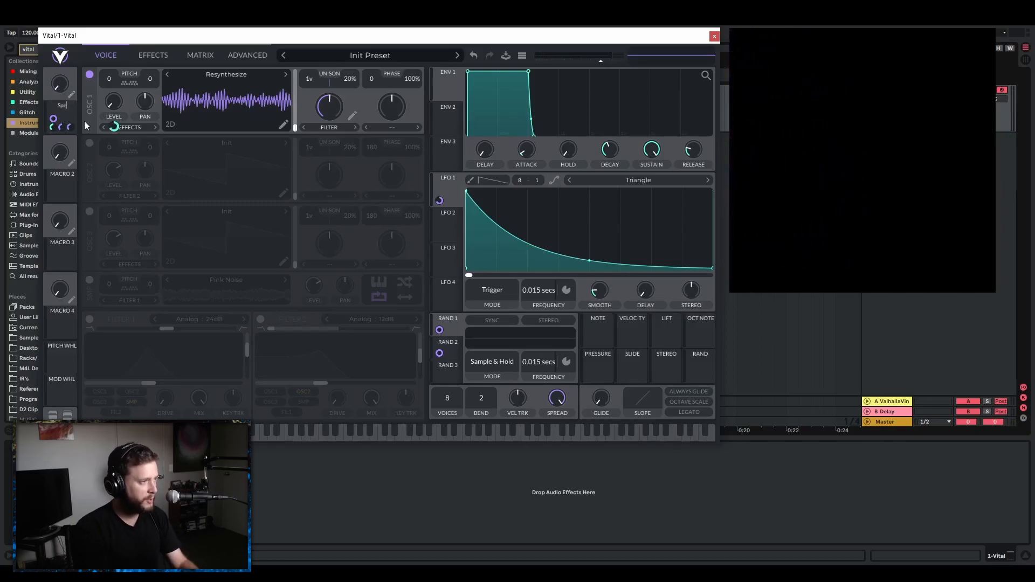
pyautogui.press('Return')
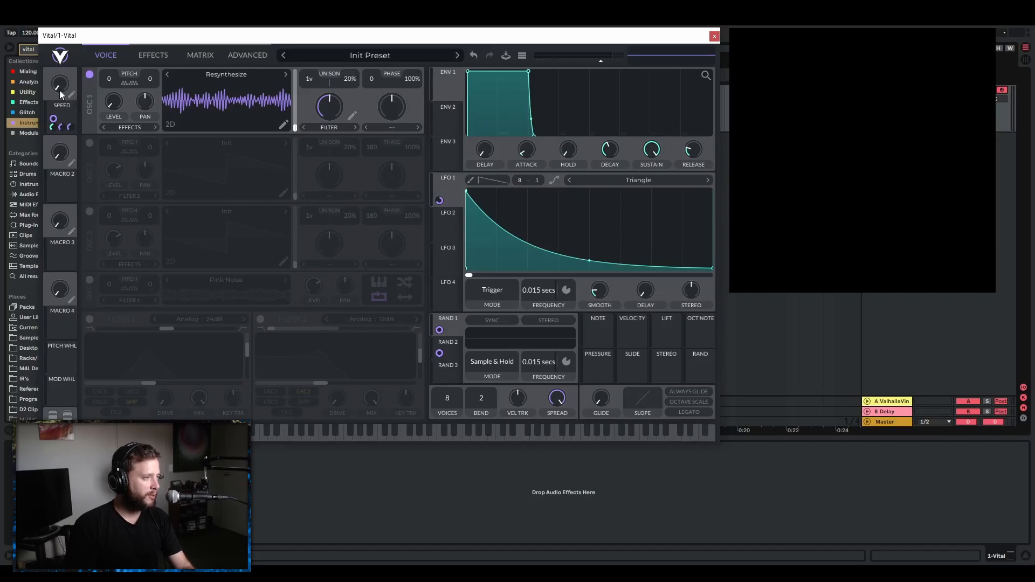
pyautogui.moveTo(57, 88); pyautogui.dragTo(92, 25)
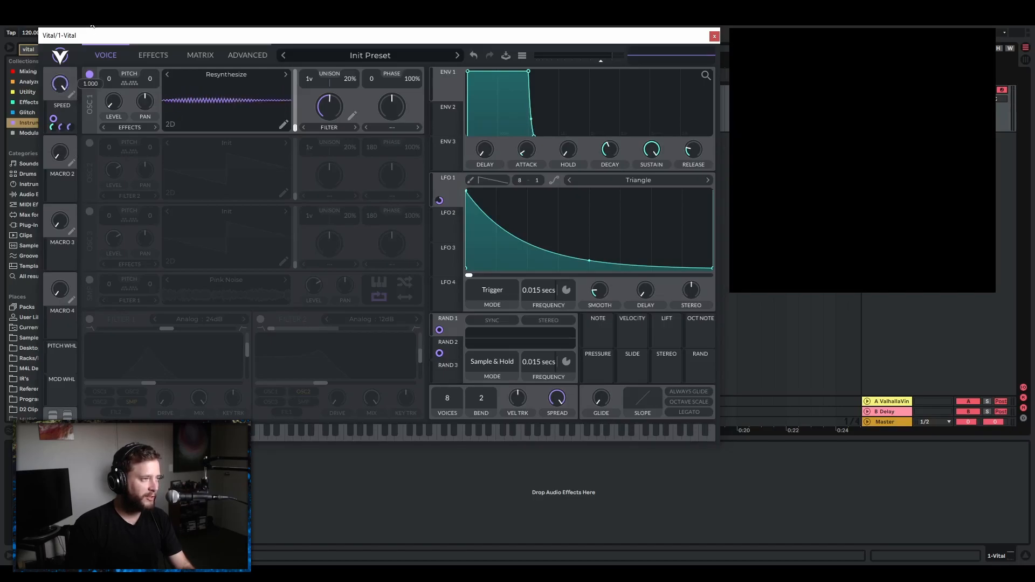
pyautogui.moveTo(78, 75); pyautogui.dragTo(72, 150)
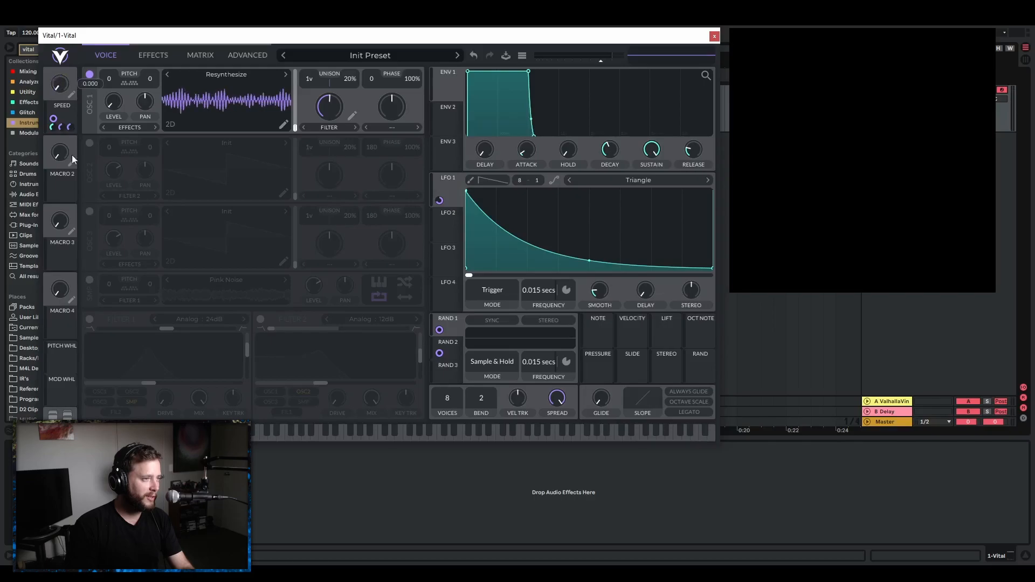
# Invert the linear remap curves of Macro 1's LFO 1 frequency and Random 2 frequency modulations into descending ramps.
pyautogui.click(202, 56)
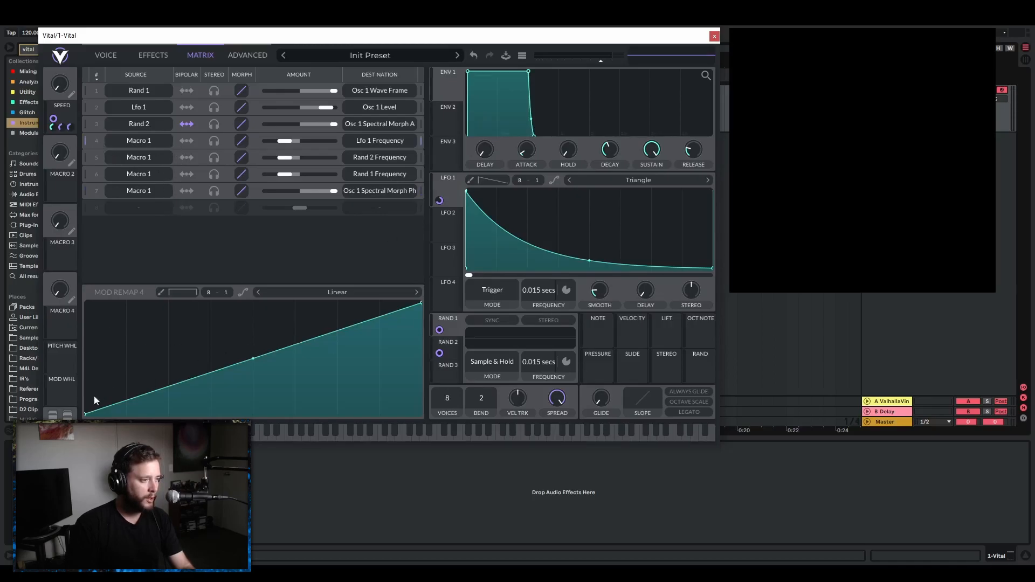
pyautogui.moveTo(88, 416); pyautogui.dragTo(98, 254)
pyautogui.moveTo(422, 303); pyautogui.dragTo(421, 415)
pyautogui.click(255, 158)
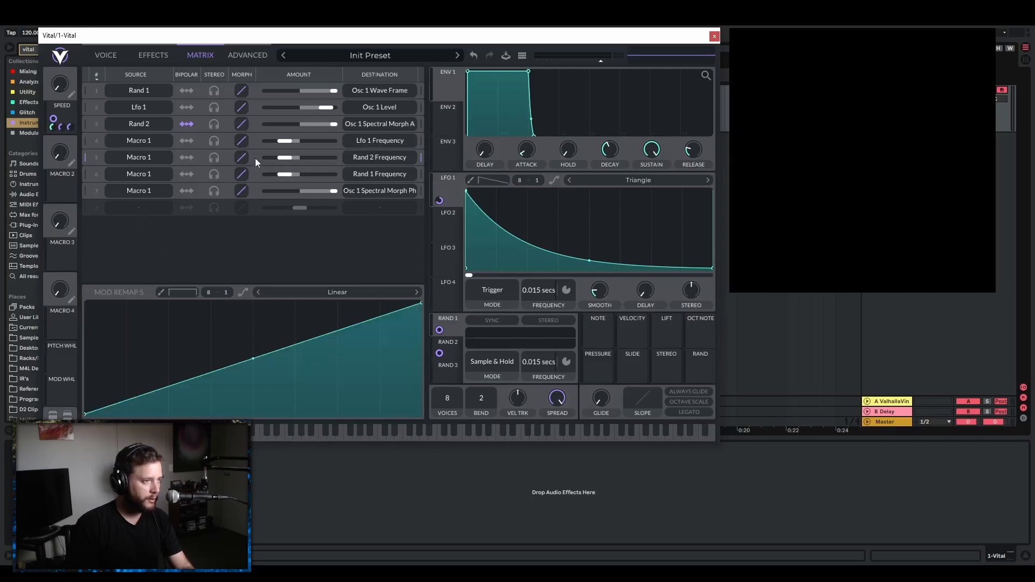
pyautogui.moveTo(419, 305); pyautogui.dragTo(420, 414)
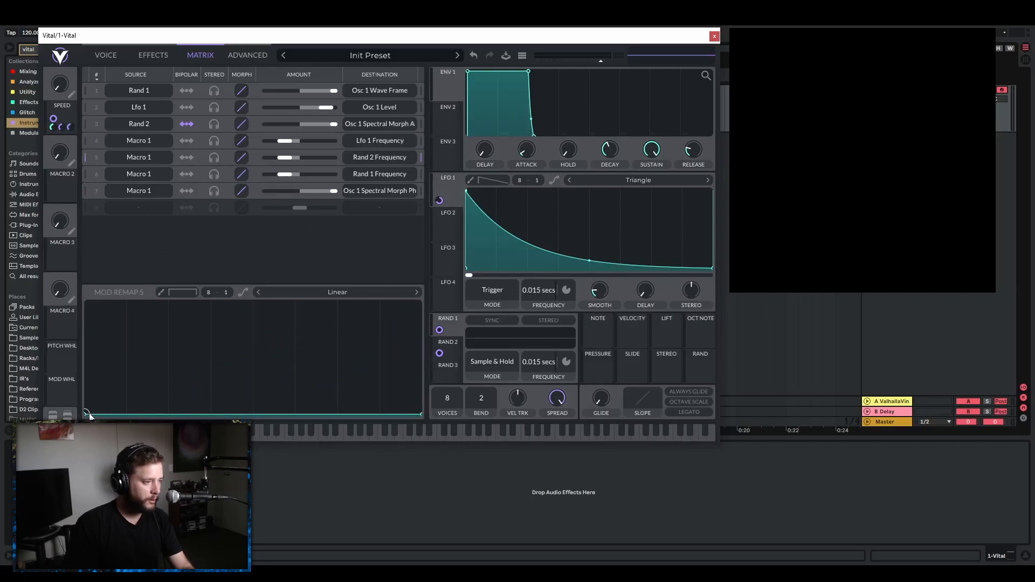
pyautogui.moveTo(86, 414); pyautogui.dragTo(87, 304)
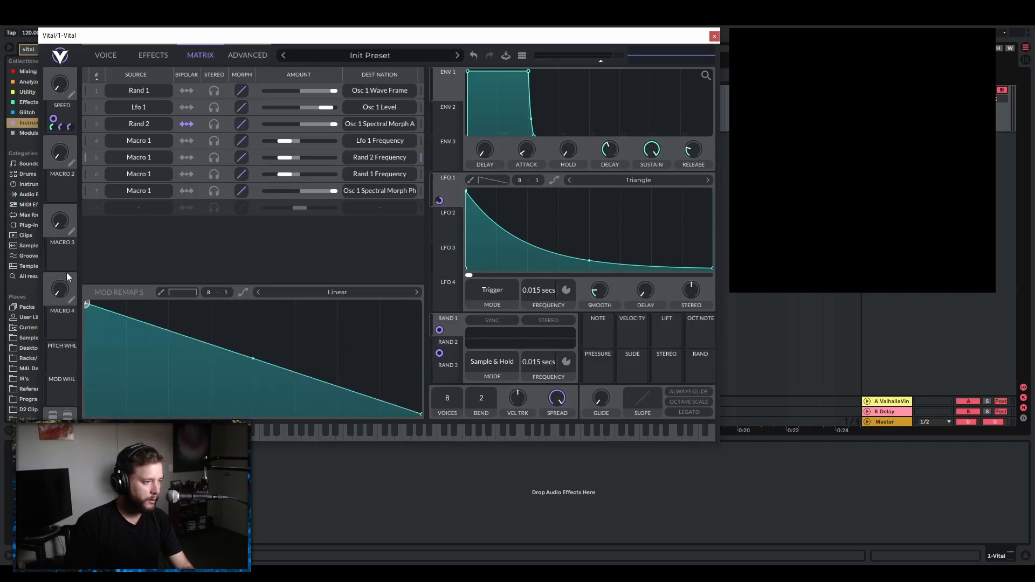
# Invert the linear remap curves of Macro 1's Random 1 frequency and oscillator 1 spectral morph phase modulations into descending ramps.
pyautogui.click(255, 173)
pyautogui.moveTo(419, 304); pyautogui.dragTo(420, 414)
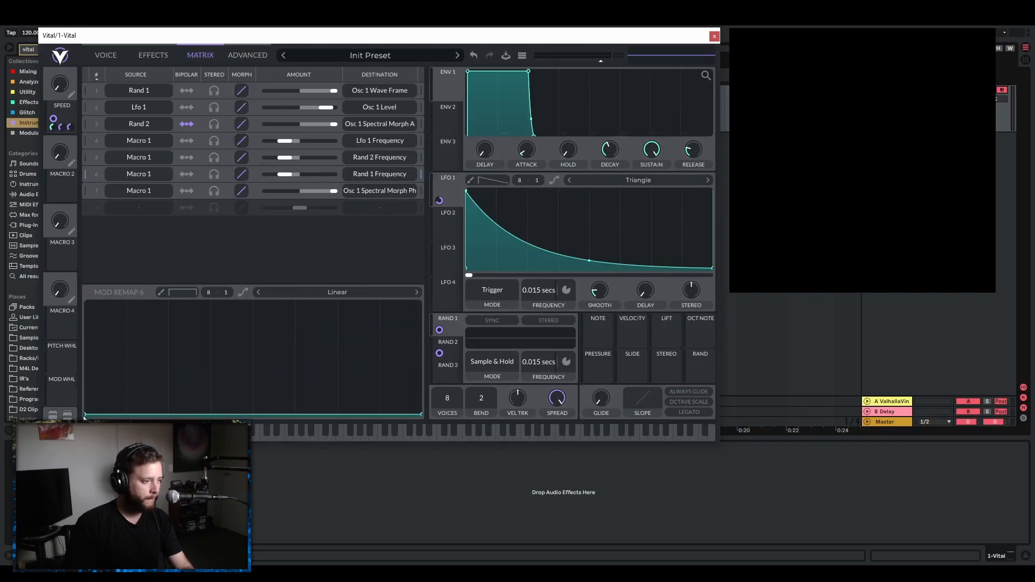
pyautogui.moveTo(85, 414); pyautogui.dragTo(86, 303)
pyautogui.click(229, 190)
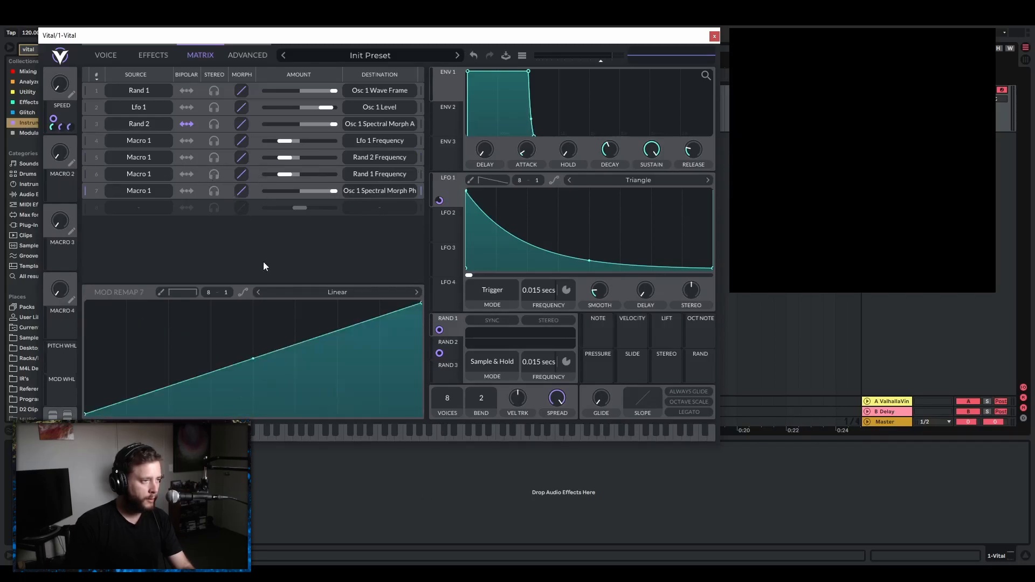
pyautogui.moveTo(87, 414); pyautogui.dragTo(86, 304)
pyautogui.moveTo(431, 302); pyautogui.dragTo(431, 399)
# Raise the Speed macro to near its maximum and audition small changes of oscillator 1's spectral morph amount around its centre.
pyautogui.moveTo(61, 83); pyautogui.dragTo(94, 40)
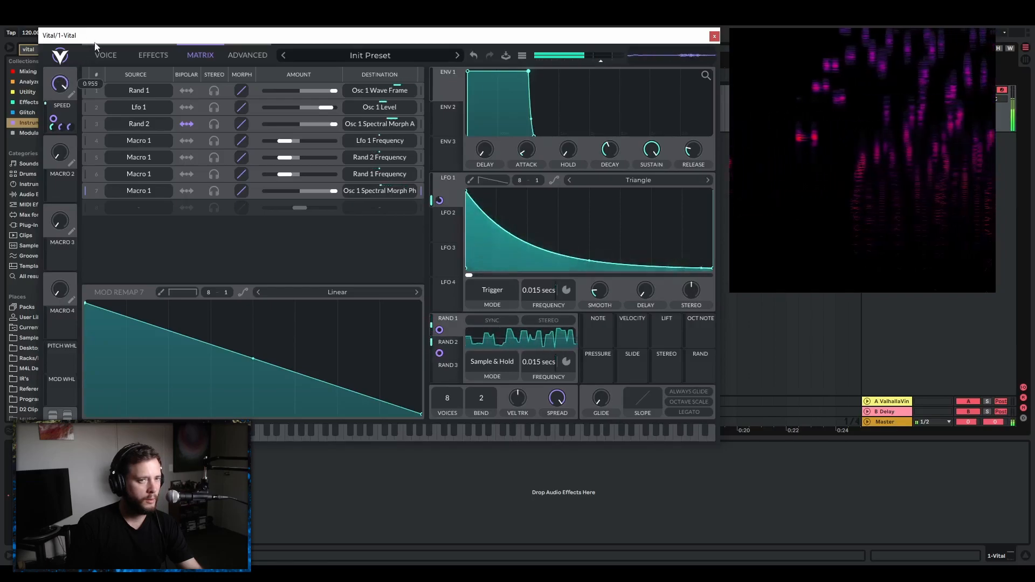
pyautogui.click(153, 56)
pyautogui.click(164, 75)
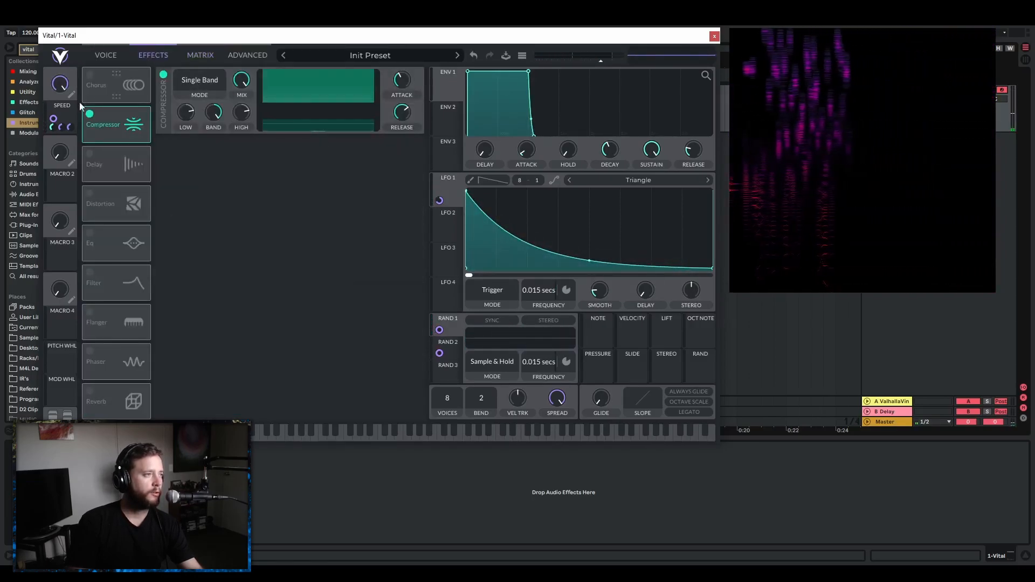
pyautogui.click(102, 54)
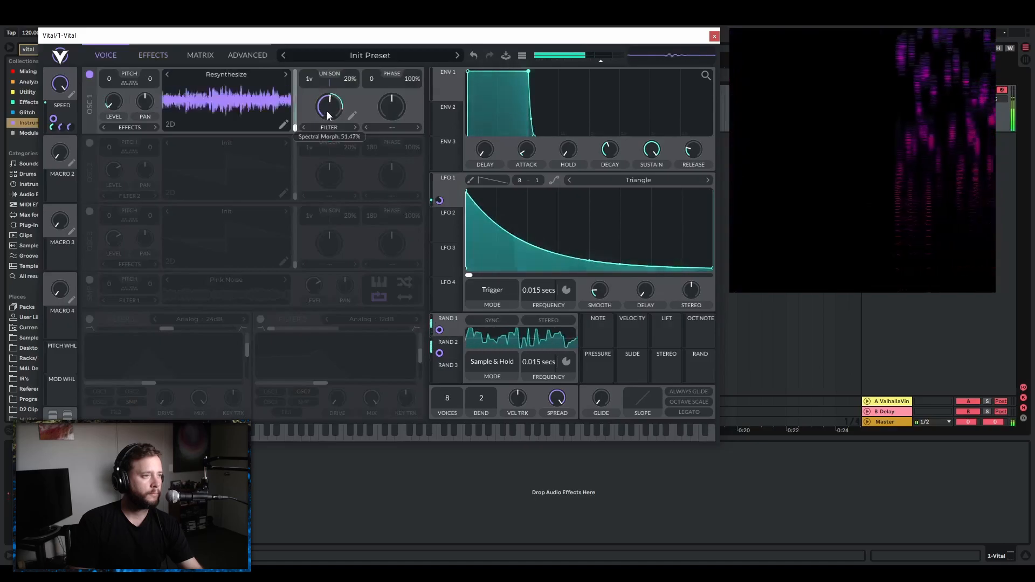
pyautogui.moveTo(327, 111)
pyautogui.mouseDown()
pyautogui.moveTo(325, 151)
pyautogui.moveTo(352, 89)
pyautogui.moveTo(331, 124)
pyautogui.moveTo(333, 116)
pyautogui.mouseUp()
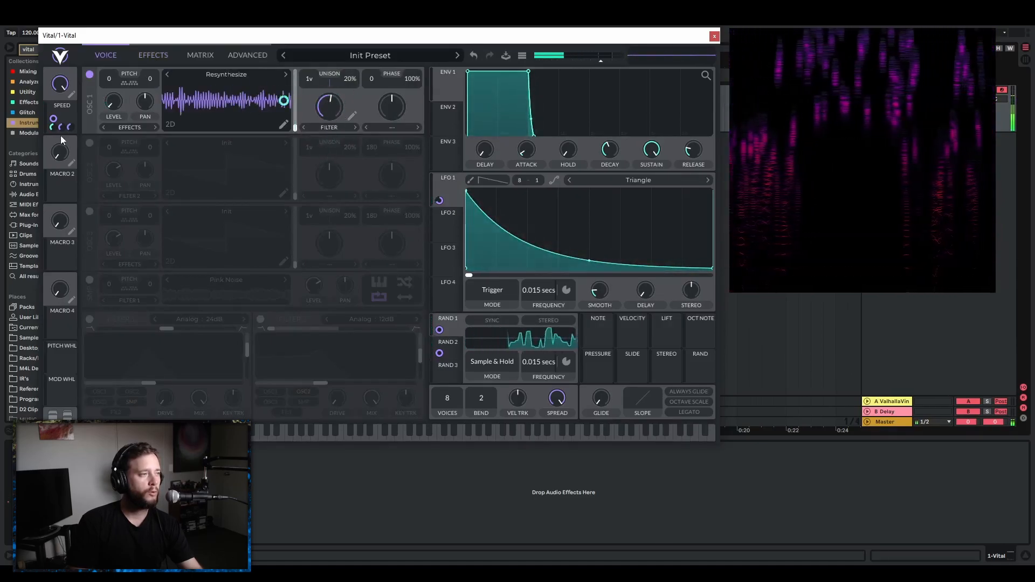
# Modulate oscillator 1's spectral morph with Macro 2 from a minimum base amount, name the macro Frequency, and set it to about halfway.
pyautogui.moveTo(60, 191); pyautogui.dragTo(325, 204)
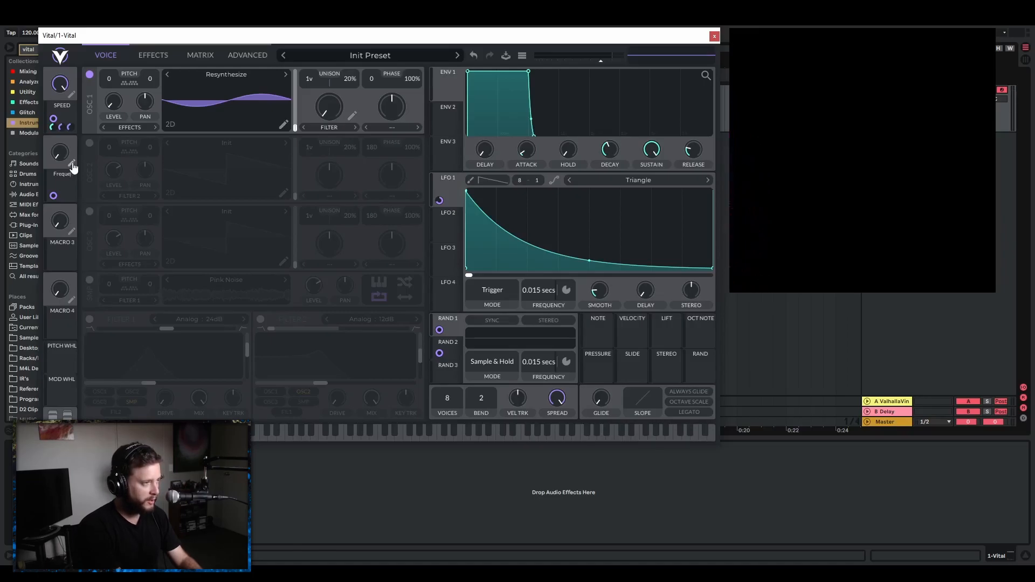
pyautogui.moveTo(57, 158); pyautogui.dragTo(69, 138)
# Narrow the peak of oscillator 1's spectral filter curve and bring the Speed macro below its maximum.
pyautogui.moveTo(61, 87); pyautogui.dragTo(61, 119)
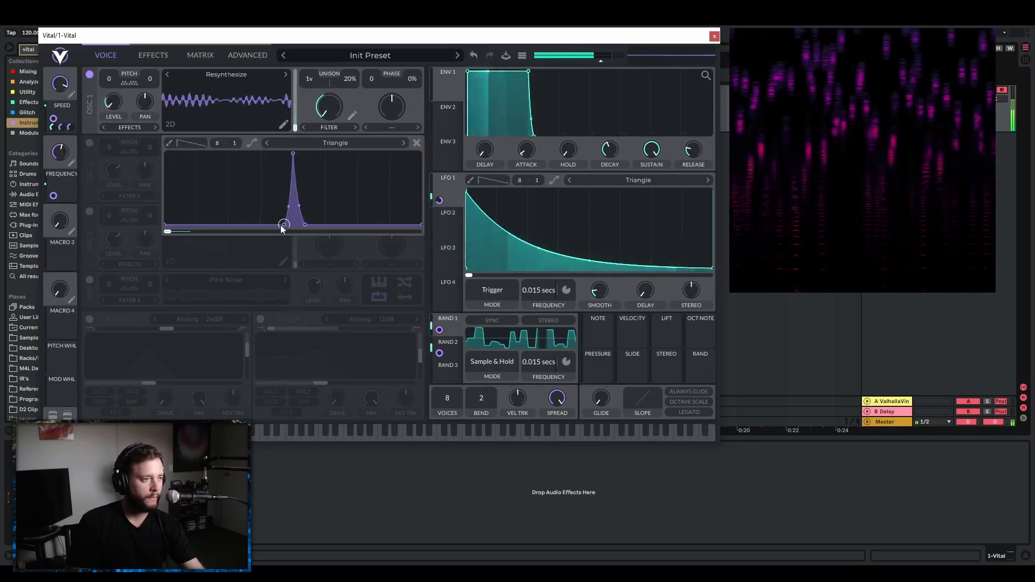
pyautogui.moveTo(283, 226); pyautogui.dragTo(296, 232)
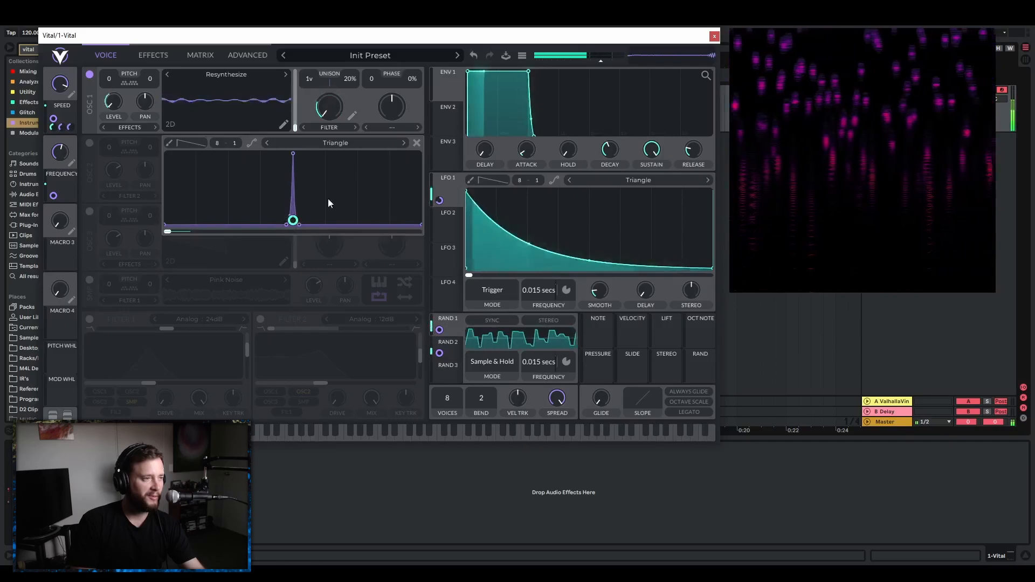
pyautogui.moveTo(61, 82); pyautogui.dragTo(77, 101)
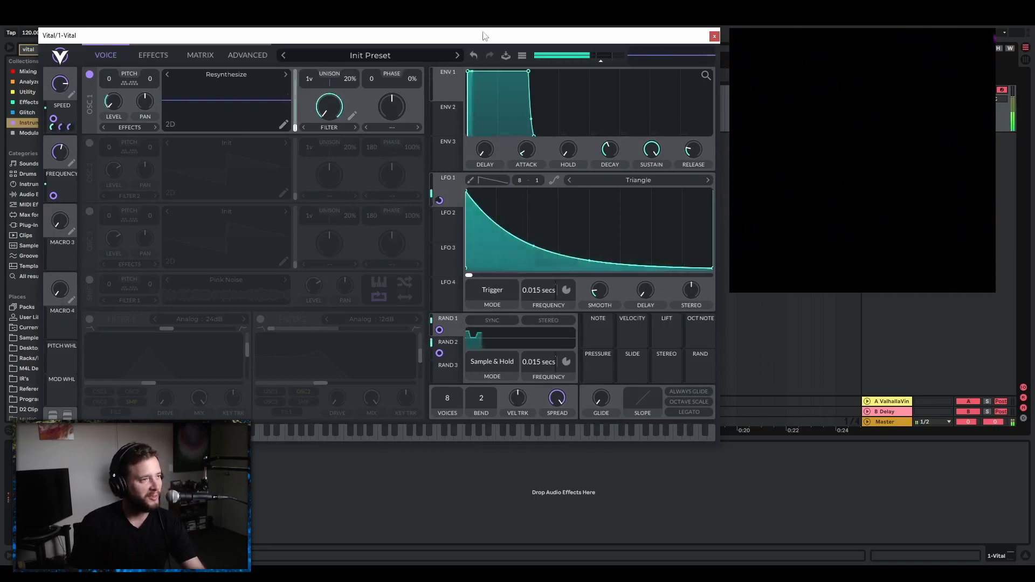
# Set oscillator 1 to 9 unison voices with a detune range of about 4.1, and raise its table spread and distortion spread.
pyautogui.moveTo(313, 81); pyautogui.dragTo(325, 57)
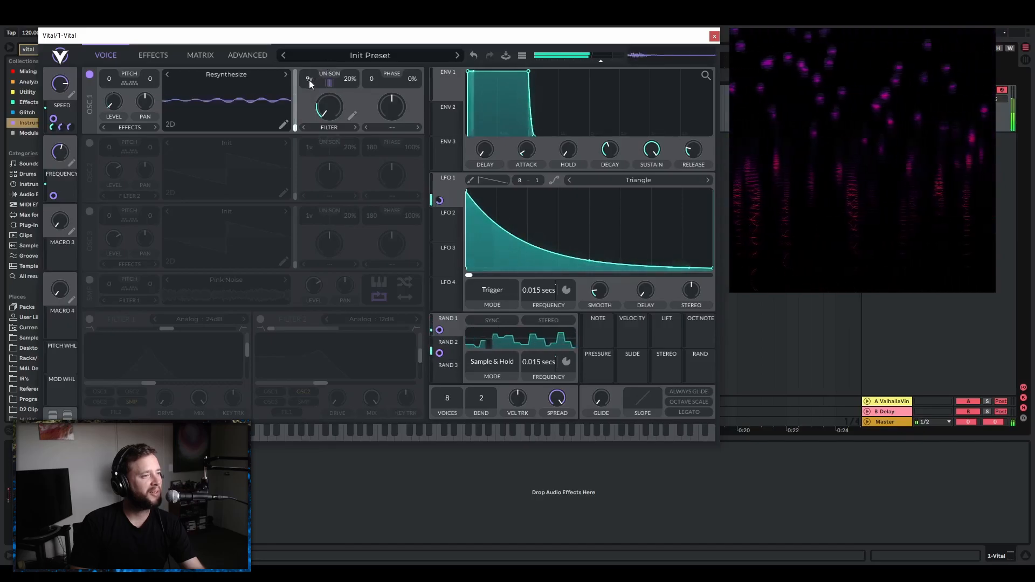
pyautogui.click(244, 56)
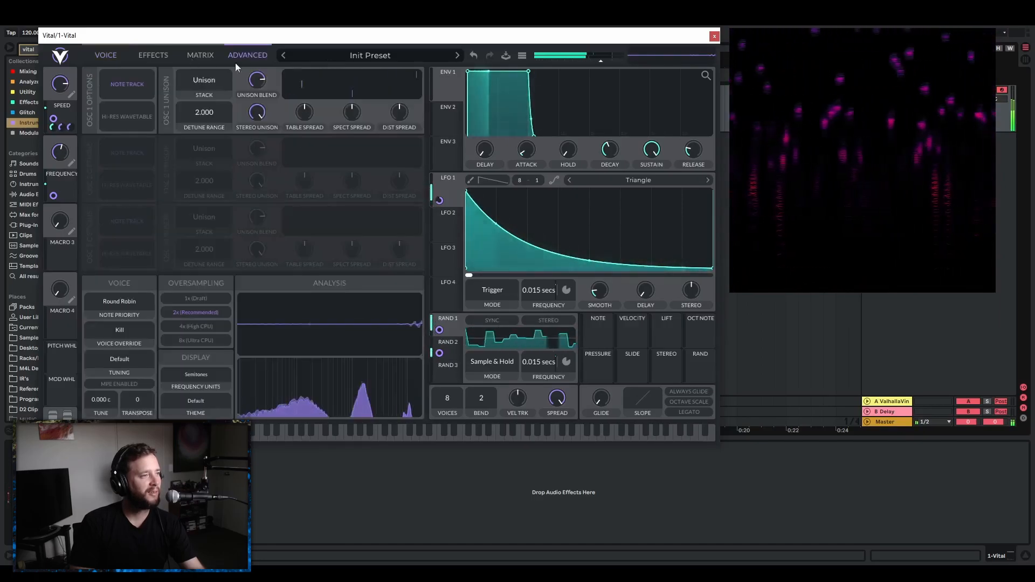
pyautogui.moveTo(216, 118)
pyautogui.mouseDown()
pyautogui.moveTo(203, 116)
pyautogui.moveTo(217, 104)
pyautogui.mouseUp()
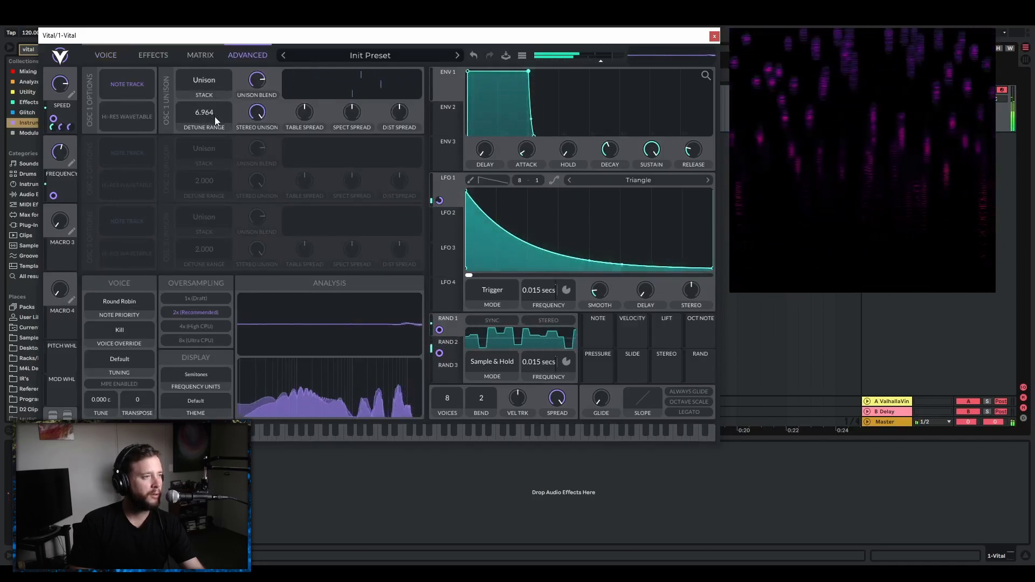
pyautogui.moveTo(306, 116); pyautogui.dragTo(310, 87)
pyautogui.moveTo(353, 120); pyautogui.dragTo(406, 108)
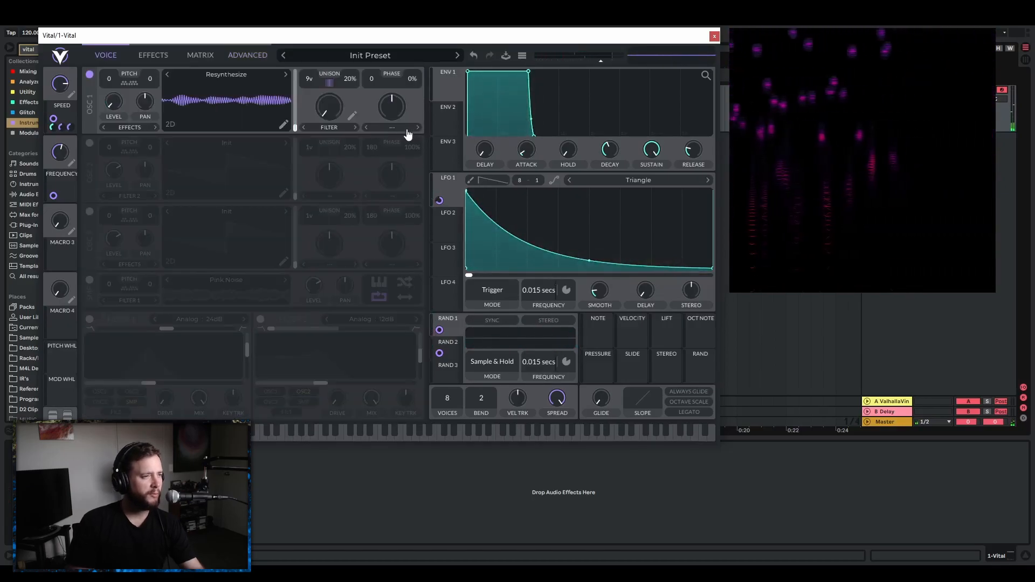
# Set oscillator 1's distortion type to Bend and audition different bend amounts.
pyautogui.click(407, 130)
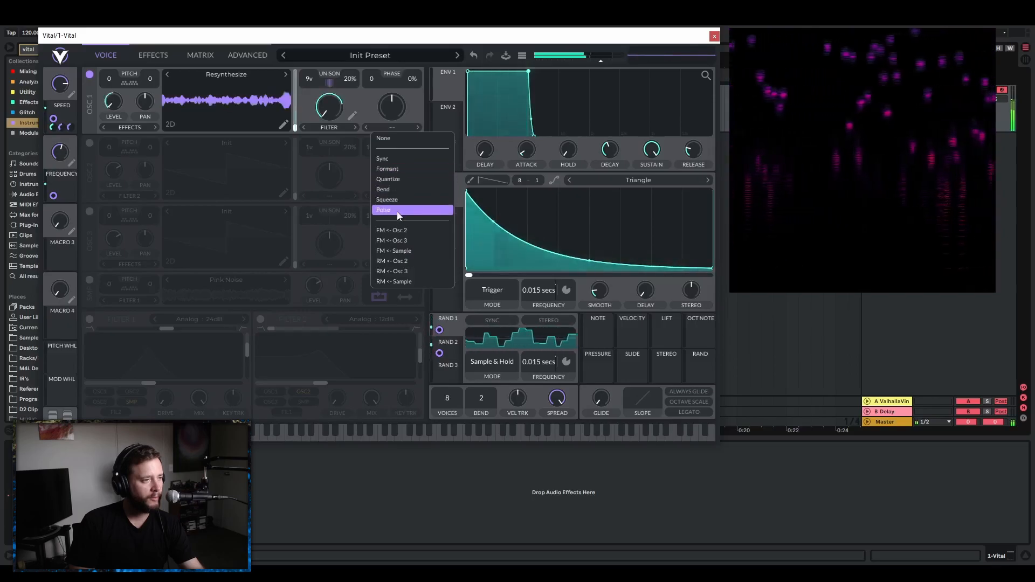
pyautogui.click(393, 190)
pyautogui.moveTo(400, 112); pyautogui.dragTo(408, 176)
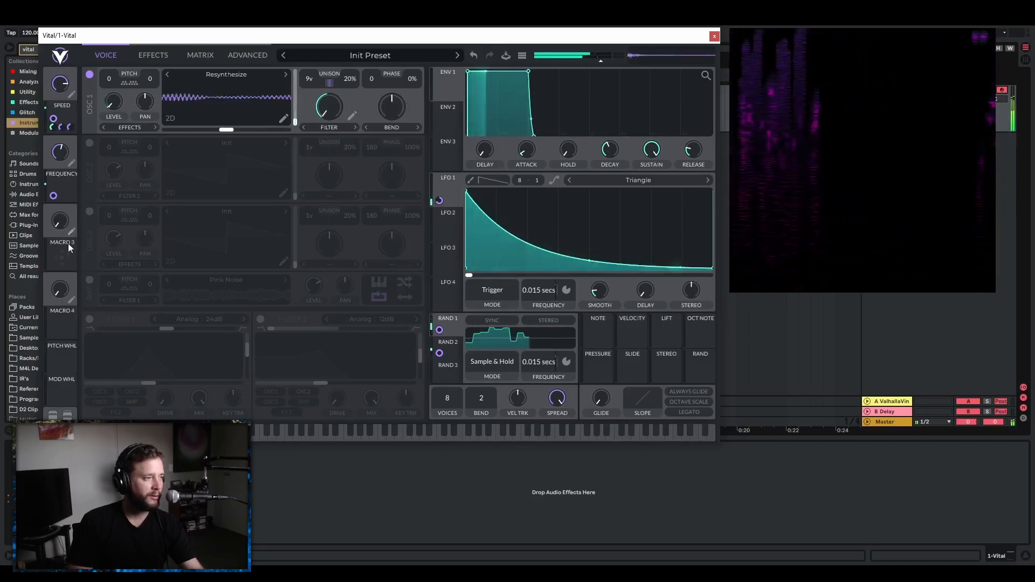
# Modulate oscillator 1's bend amount with Macro 3, name the macro LAZER and raise it partway, and lower the Frequency macro slightly.
pyautogui.moveTo(392, 137)
pyautogui.mouseDown()
pyautogui.moveTo(392, 161)
pyautogui.moveTo(392, 122)
pyautogui.mouseUp()
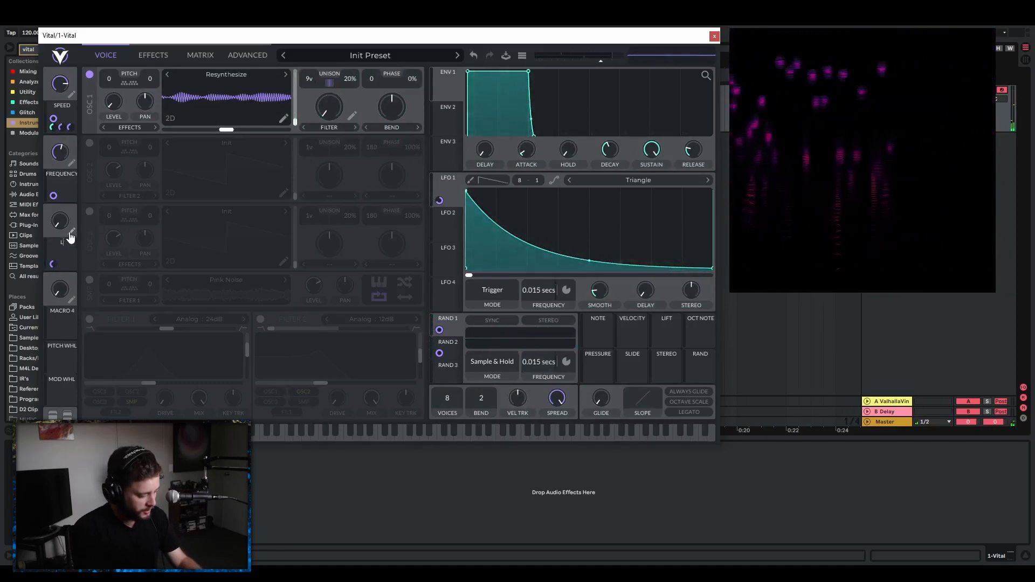
pyautogui.moveTo(61, 212); pyautogui.dragTo(95, 239)
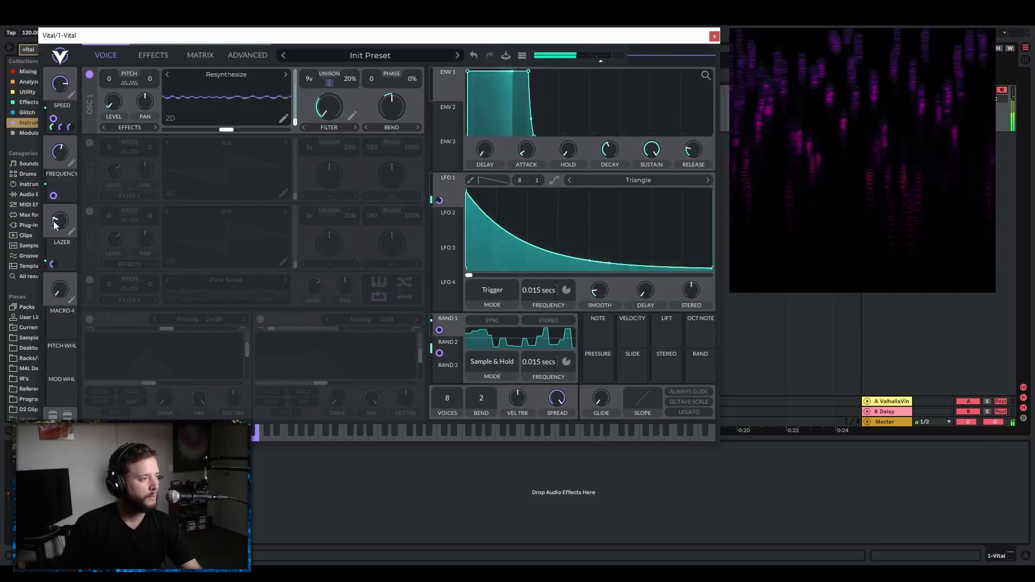
pyautogui.moveTo(60, 155); pyautogui.dragTo(66, 187)
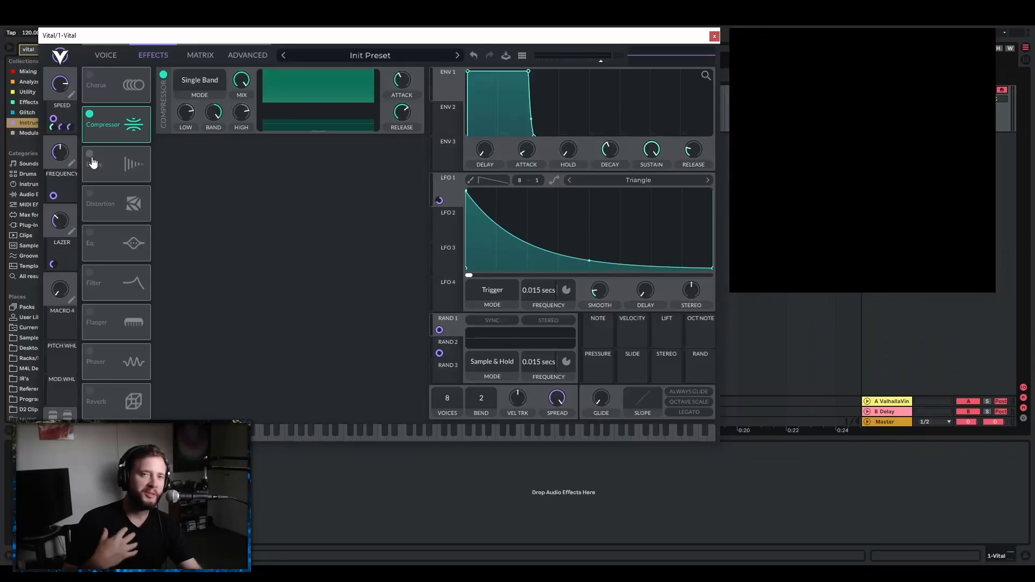
# Enable the Delay effect with its time in seconds and its mode set to Mid Ping Pong.
pyautogui.click(90, 155)
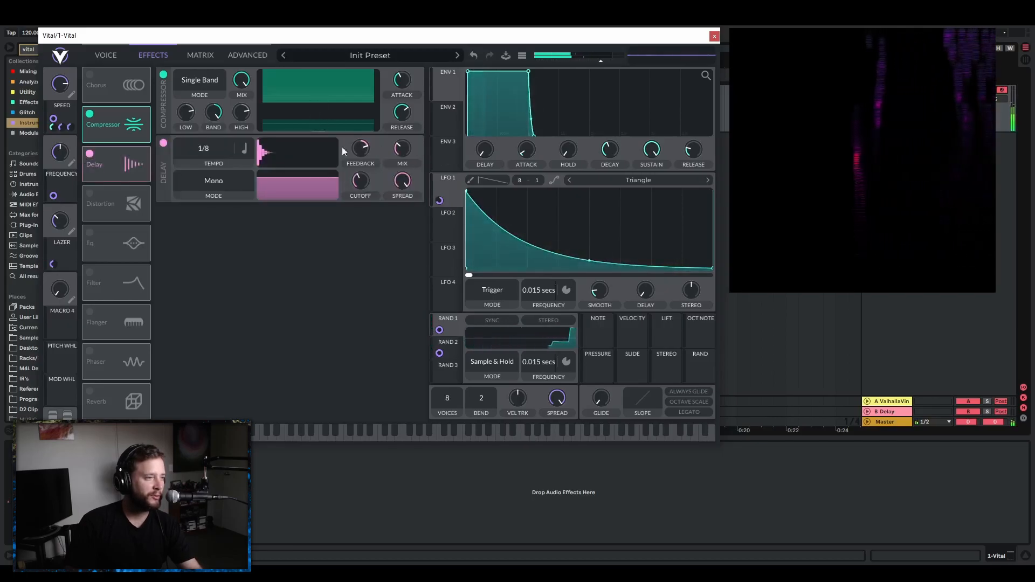
pyautogui.click(247, 149)
pyautogui.click(277, 163)
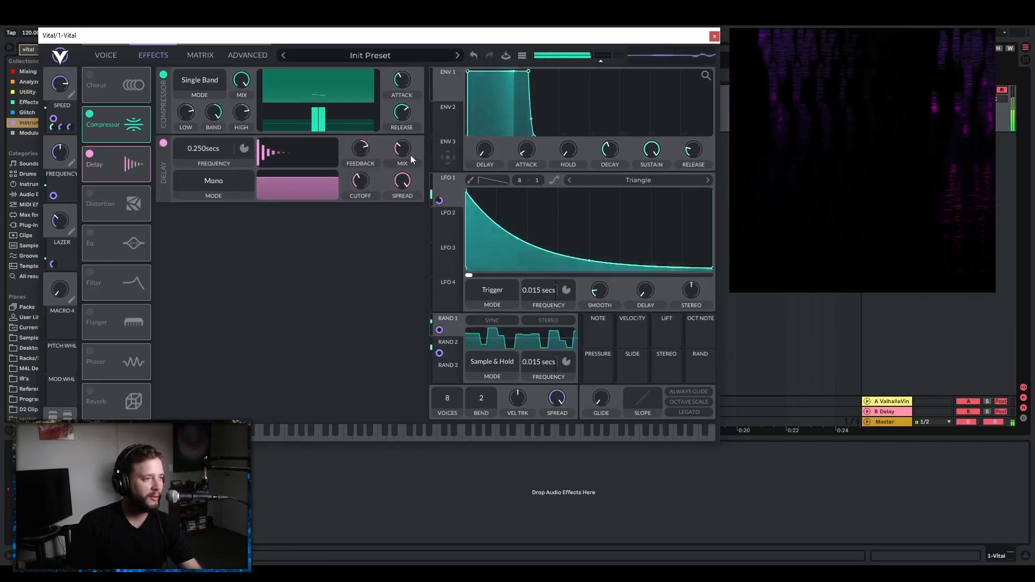
pyautogui.click(215, 181)
pyautogui.click(212, 230)
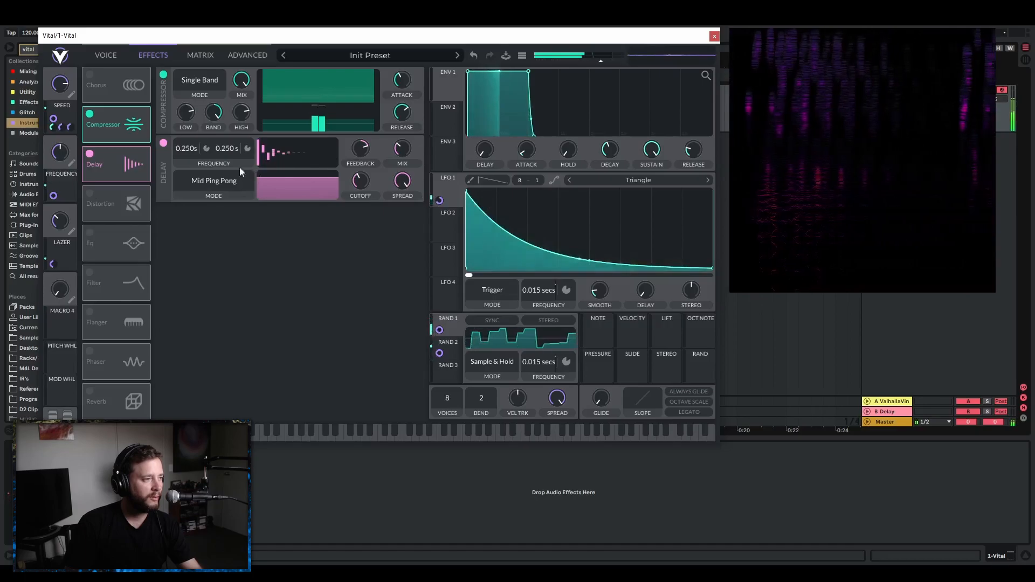
# Set both delay frequencies to 0.057 s and fine-tune the delay feedback.
pyautogui.moveTo(187, 150); pyautogui.dragTo(234, 144)
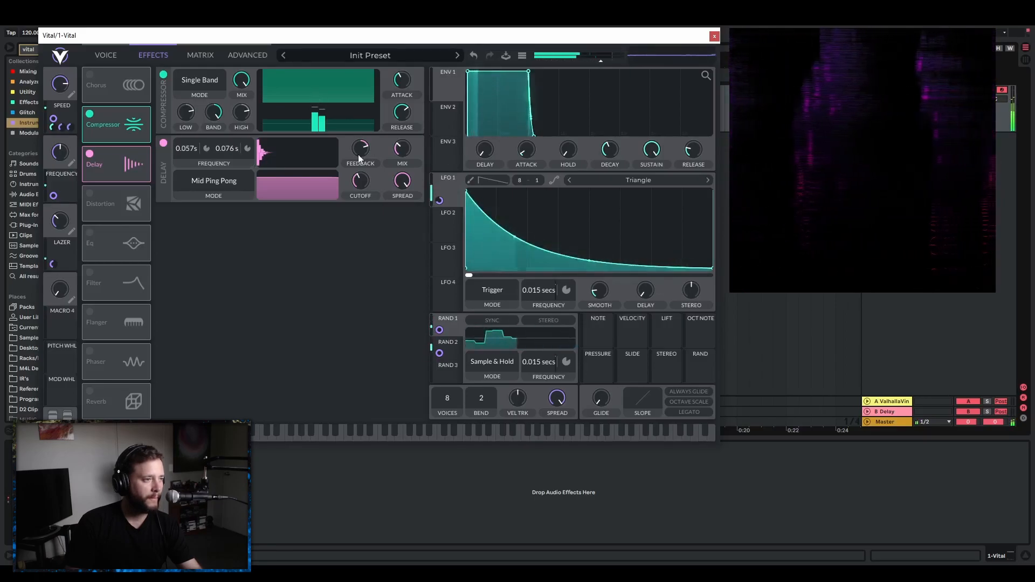
pyautogui.moveTo(360, 151); pyautogui.dragTo(363, 148)
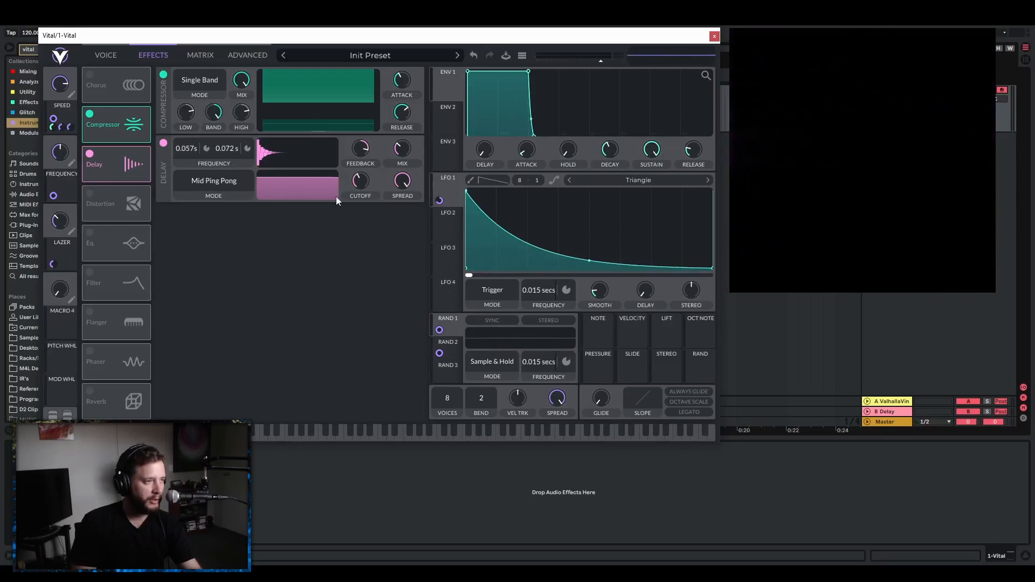
pyautogui.rightClick(231, 149)
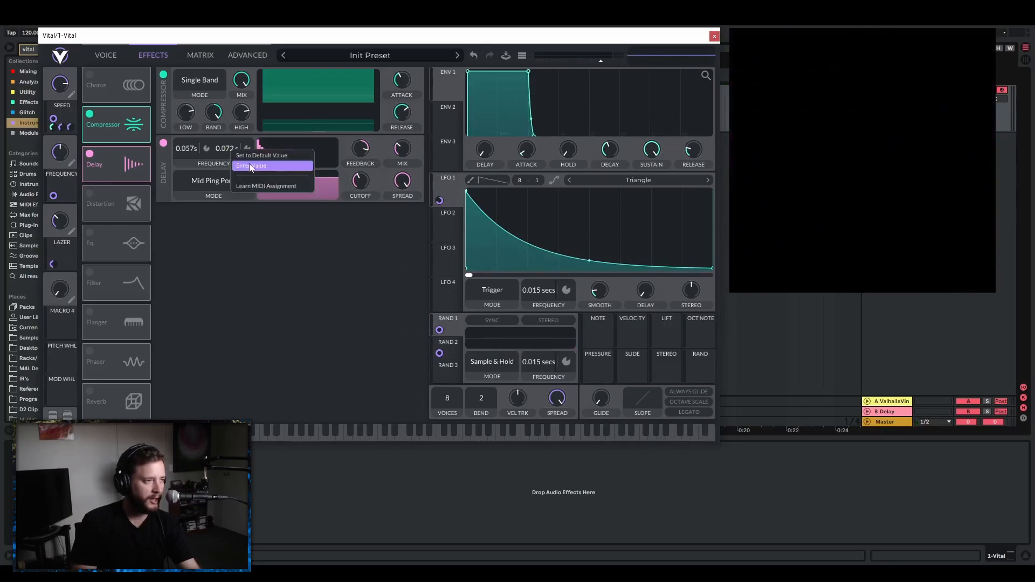
pyautogui.click(251, 164)
pyautogui.write('0')
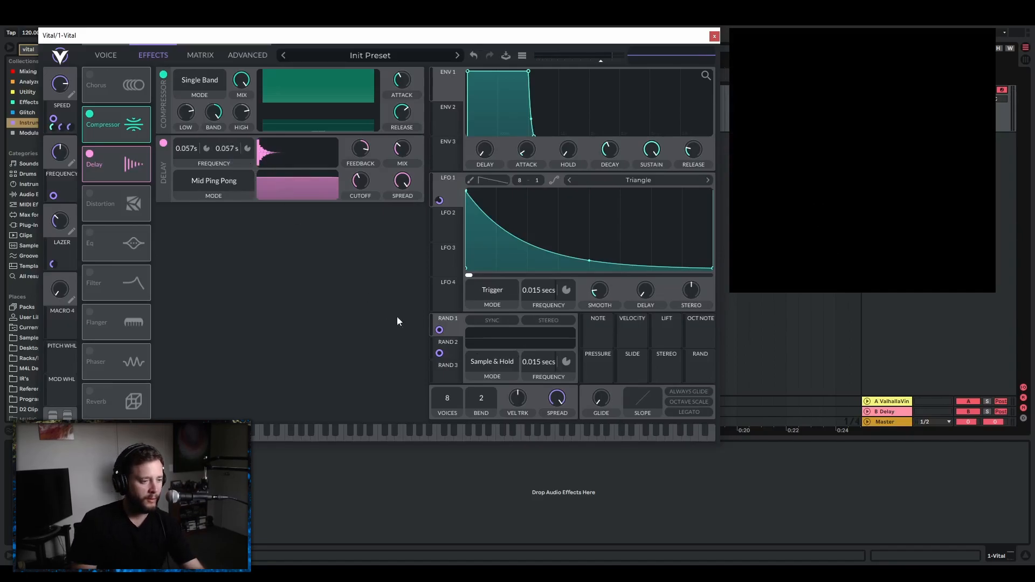
# Keep Random 3 in Perlin mode and switch its rate from tempo to seconds.
pyautogui.click(453, 367)
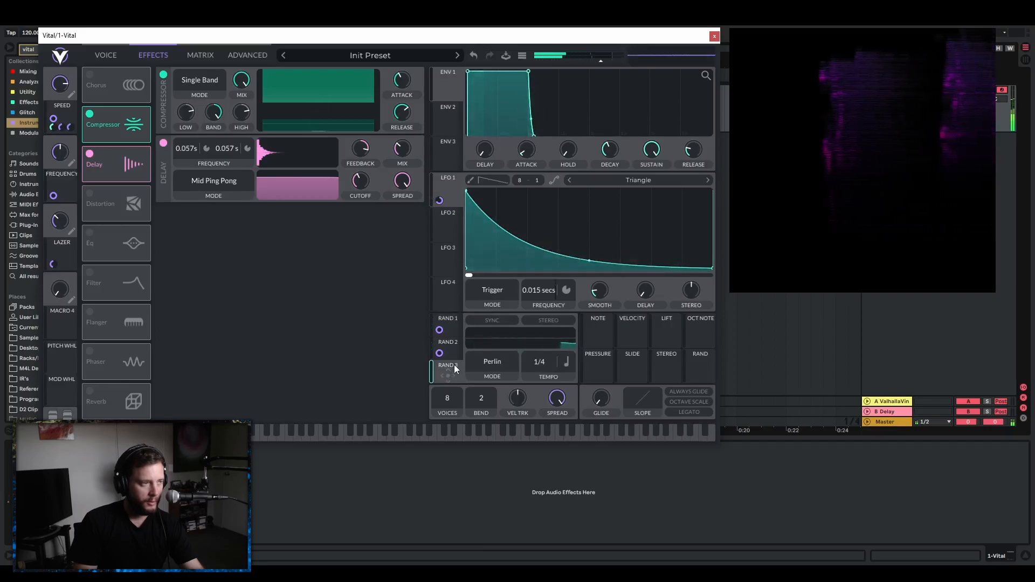
pyautogui.click(489, 362)
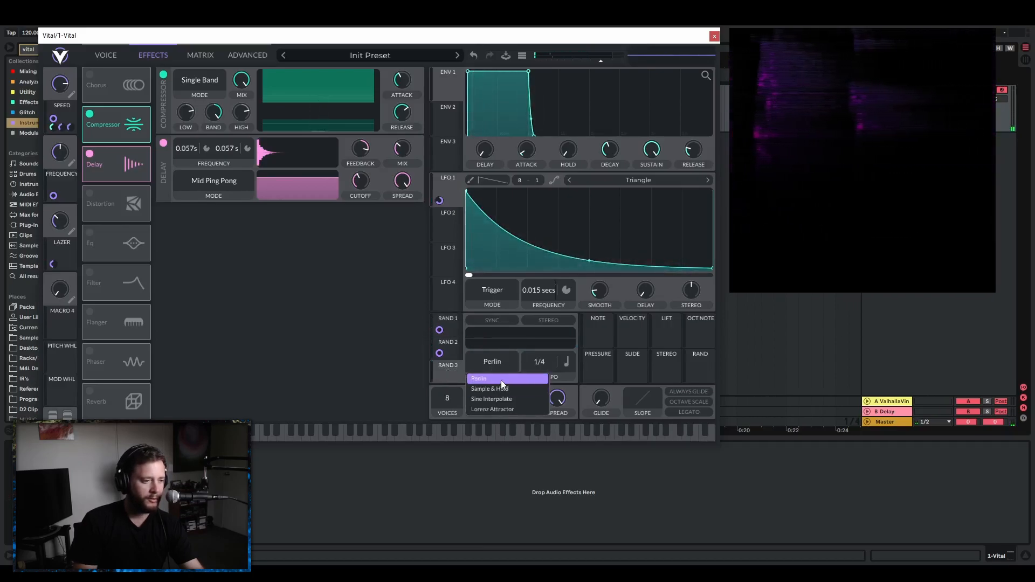
pyautogui.click(452, 366)
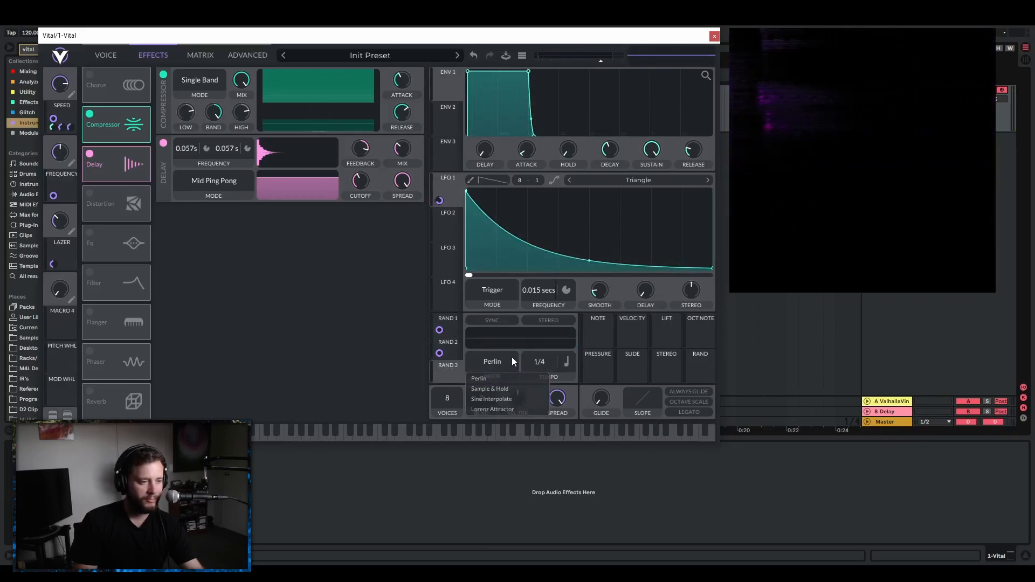
pyautogui.click(567, 363)
pyautogui.click(580, 376)
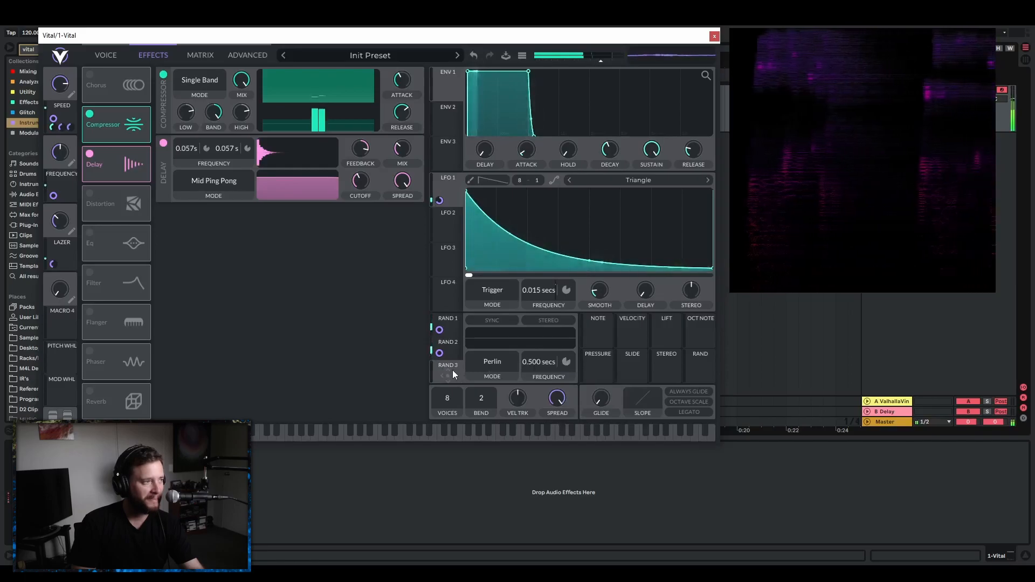
# Modulate both delay frequencies with Random 3 and adjust the amounts to small negative values.
pyautogui.moveTo(453, 371); pyautogui.dragTo(189, 152)
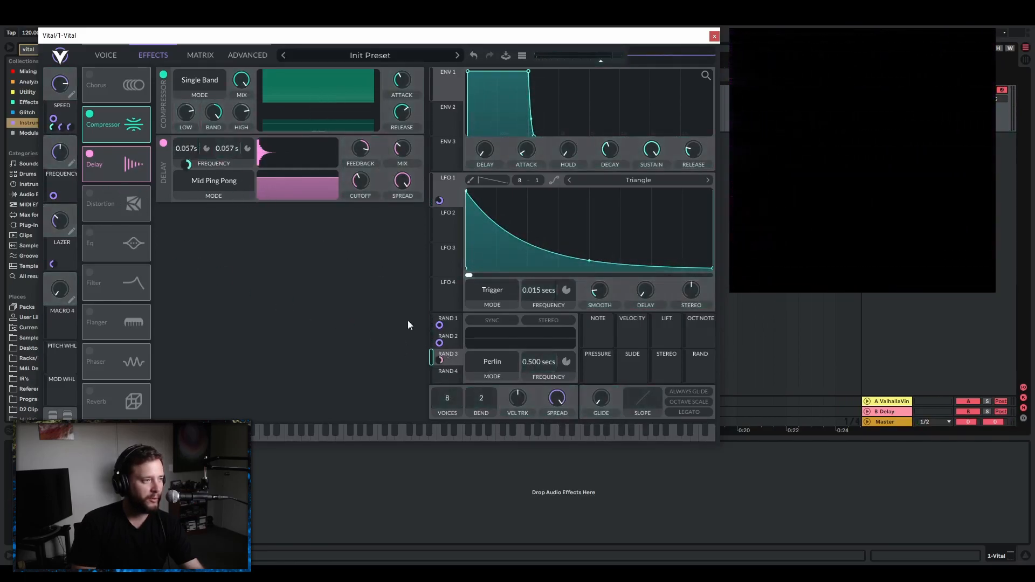
pyautogui.moveTo(441, 358); pyautogui.dragTo(234, 110)
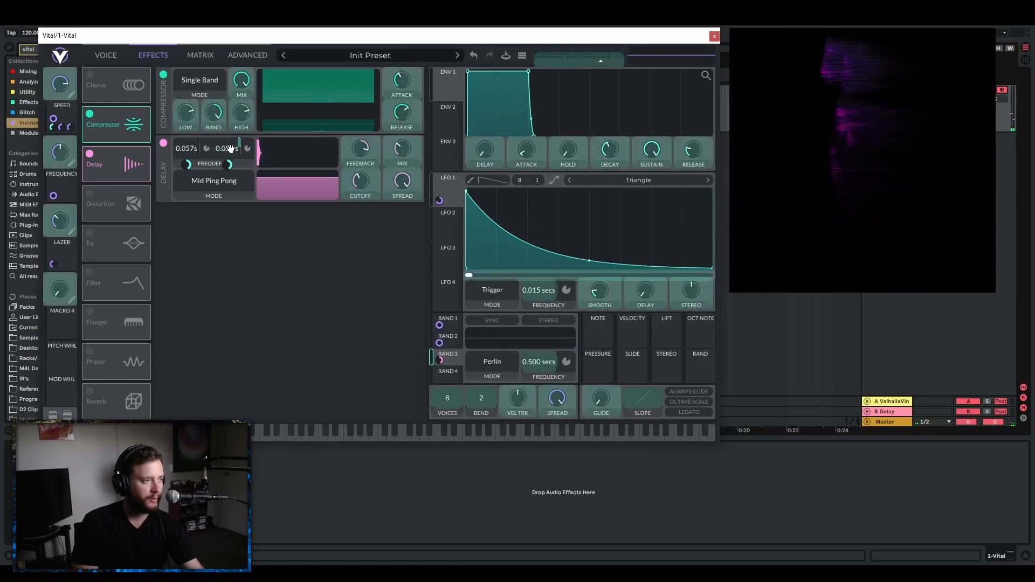
pyautogui.moveTo(233, 153); pyautogui.dragTo(187, 201)
pyautogui.rightClick(188, 164)
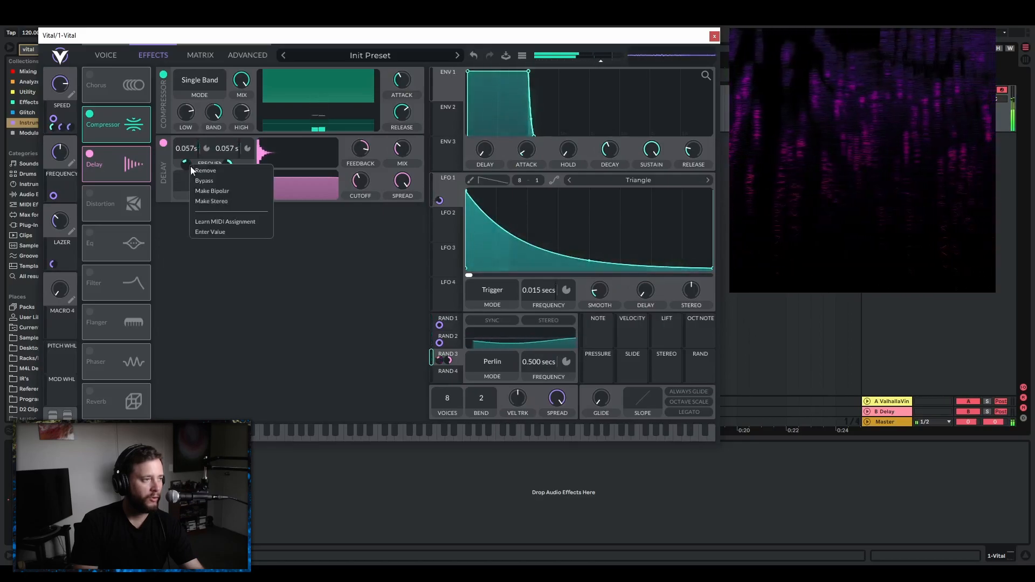
pyautogui.click(238, 160)
pyautogui.moveTo(228, 164); pyautogui.dragTo(228, 205)
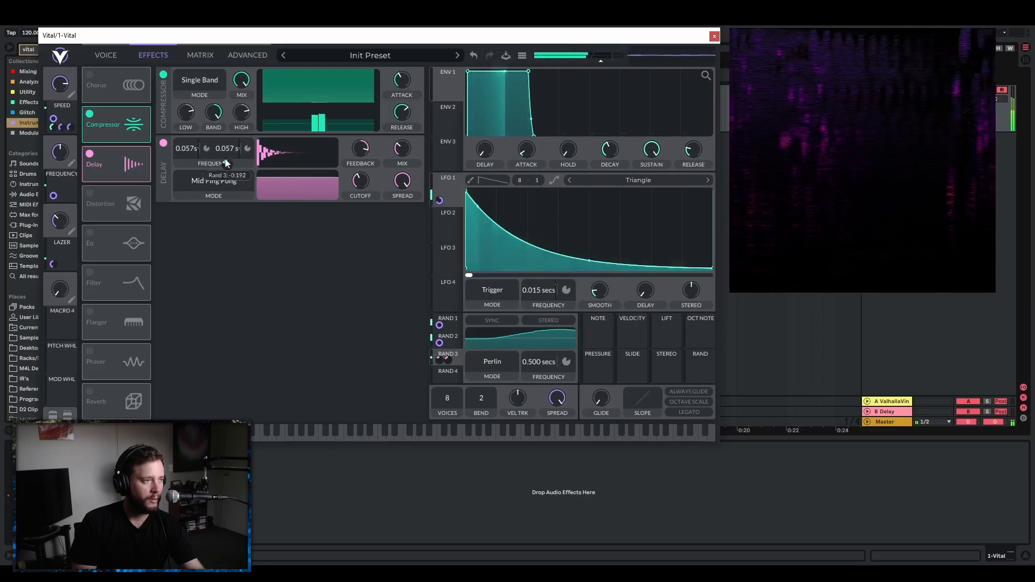
# Set the Random 3 modulation amount on the first delay frequency to exactly -0.143.
pyautogui.moveTo(186, 163)
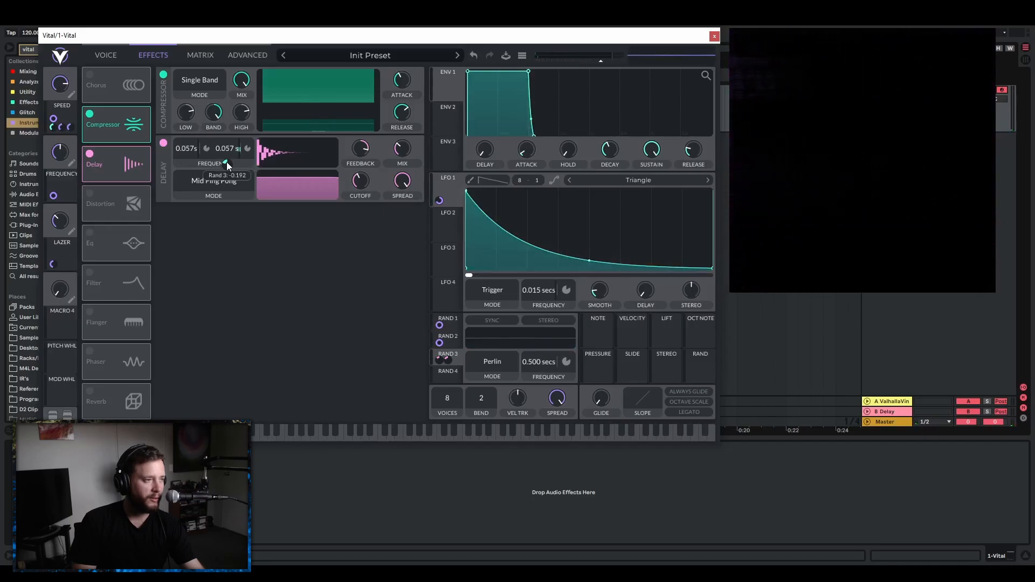
pyautogui.rightClick(188, 164)
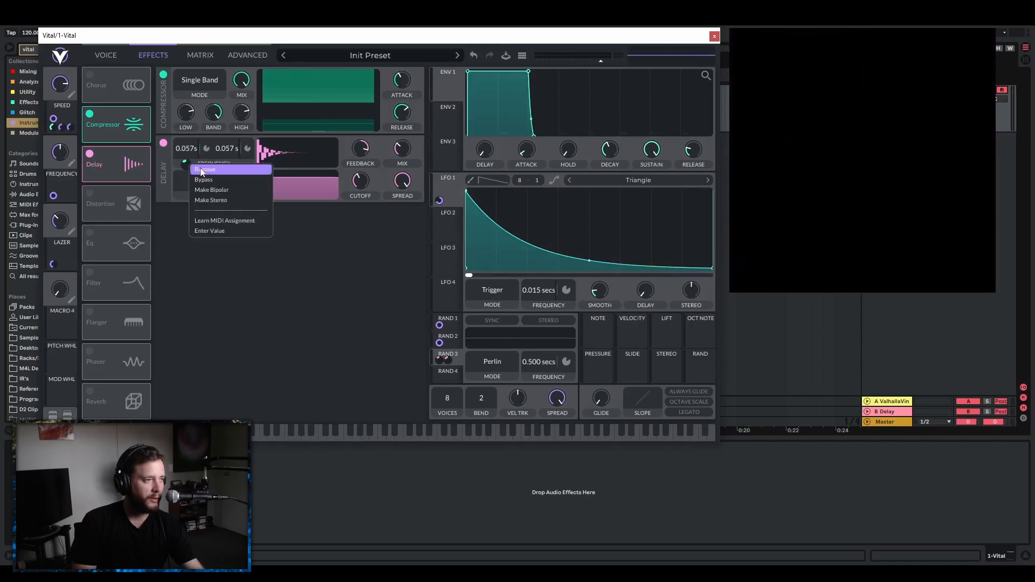
pyautogui.click(219, 230)
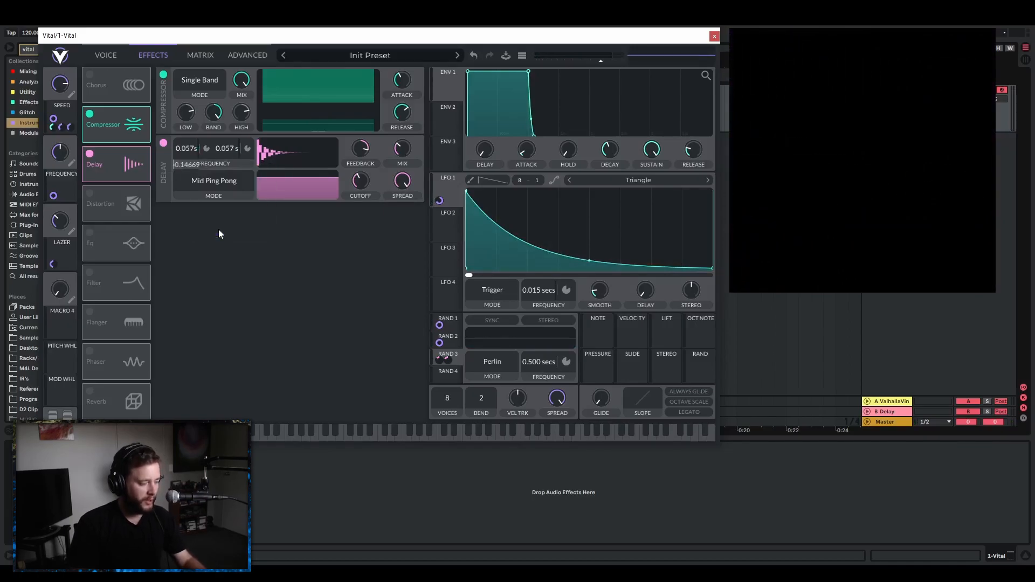
pyautogui.write('-0')
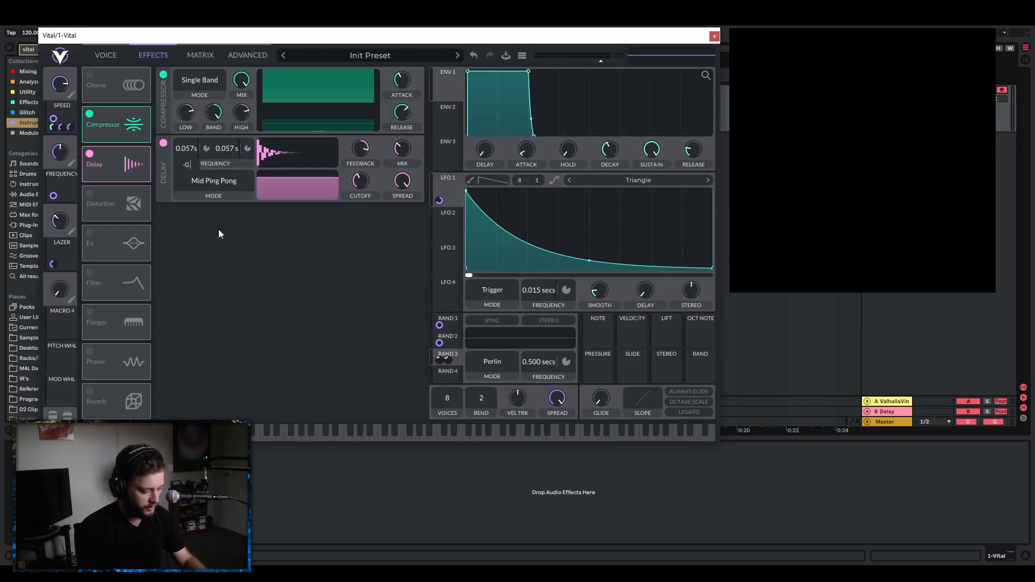
pyautogui.write('.143')
pyautogui.press('Return')
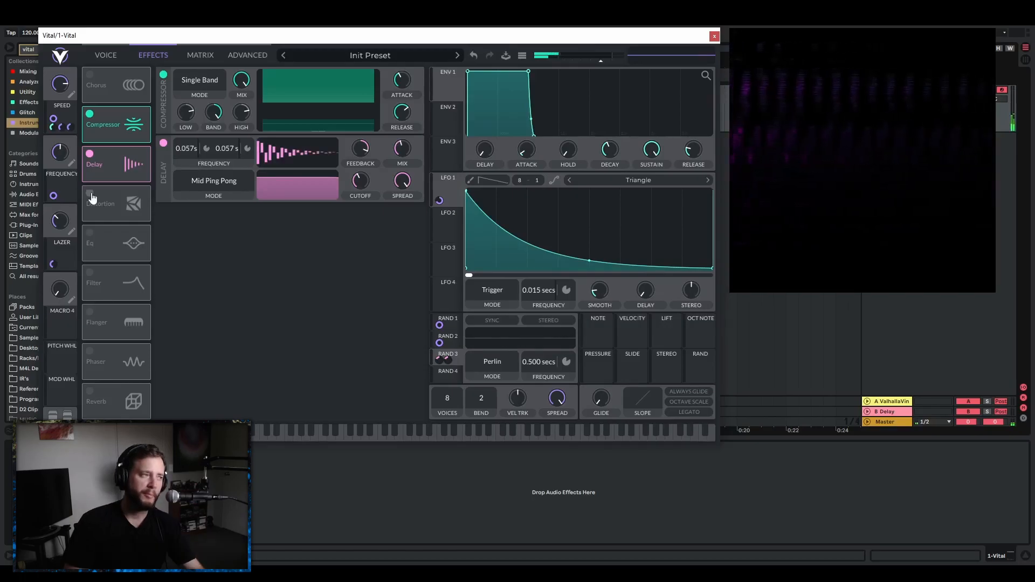
# Enable the Distortion effect as Hard Clip, audition its drive, and set the drive to about -0.4 dB.
pyautogui.click(90, 194)
pyautogui.click(203, 215)
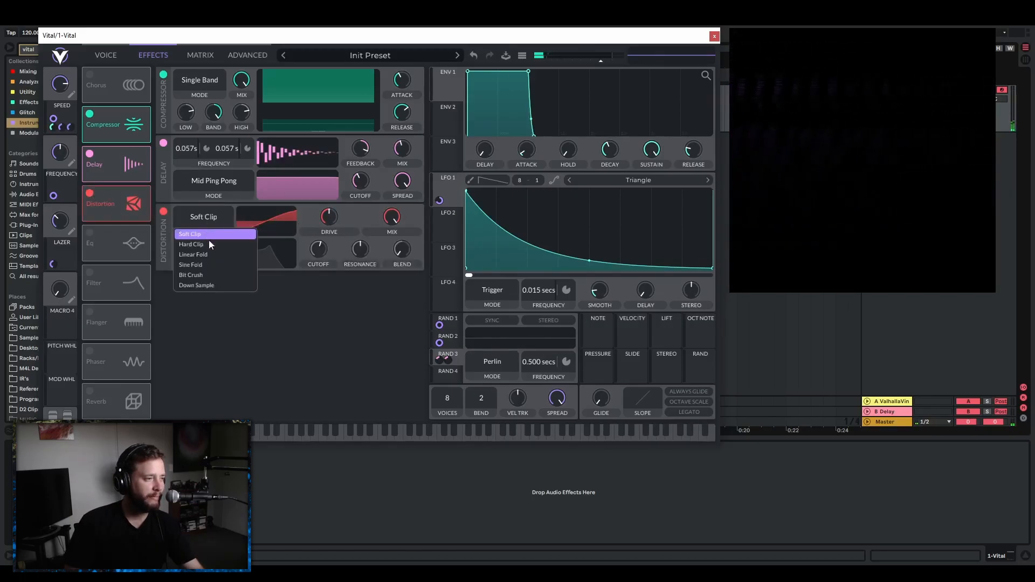
pyautogui.click(213, 245)
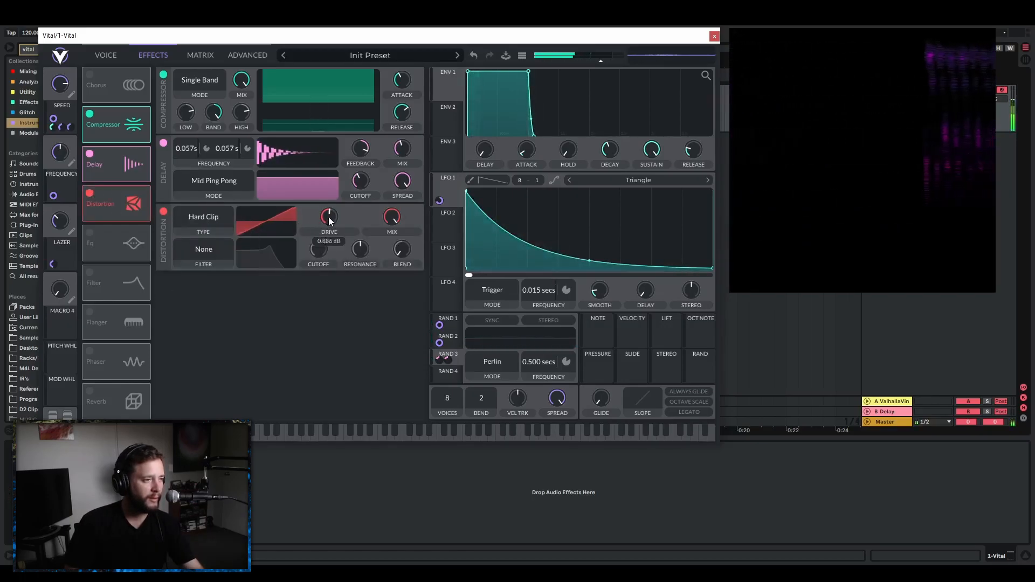
pyautogui.moveTo(331, 222); pyautogui.dragTo(226, 216)
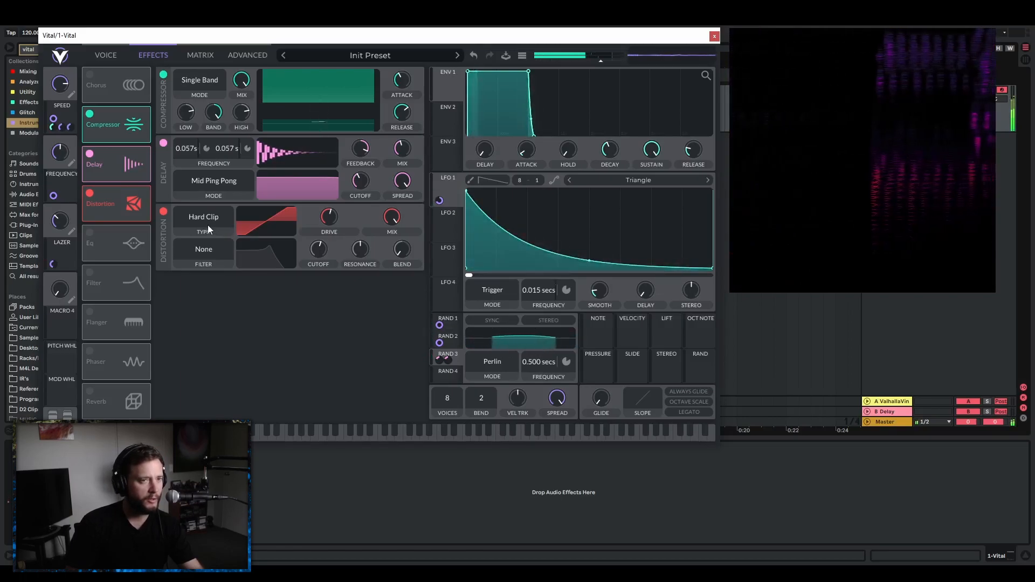
pyautogui.moveTo(327, 224); pyautogui.dragTo(328, 227)
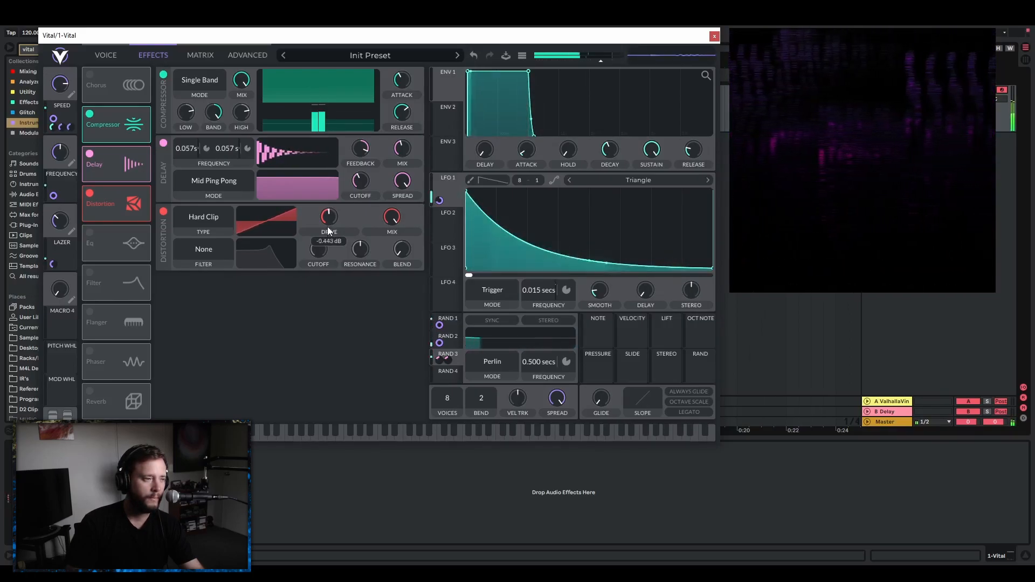
# Enable the Filter effect as a high-pass Analog 12dB filter and sweep its cutoff from low to near maximum.
pyautogui.click(91, 274)
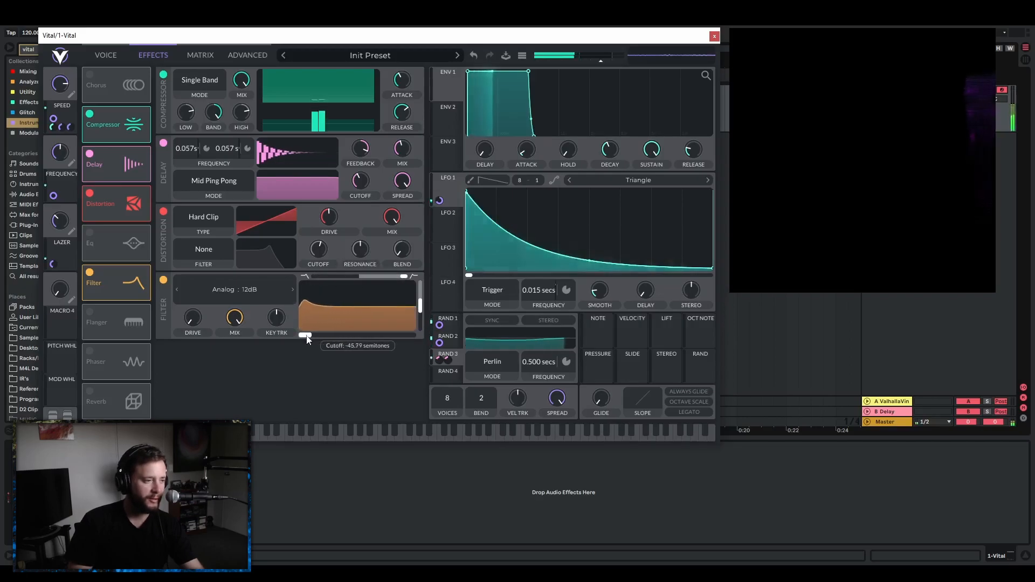
pyautogui.moveTo(304, 338); pyautogui.dragTo(426, 355)
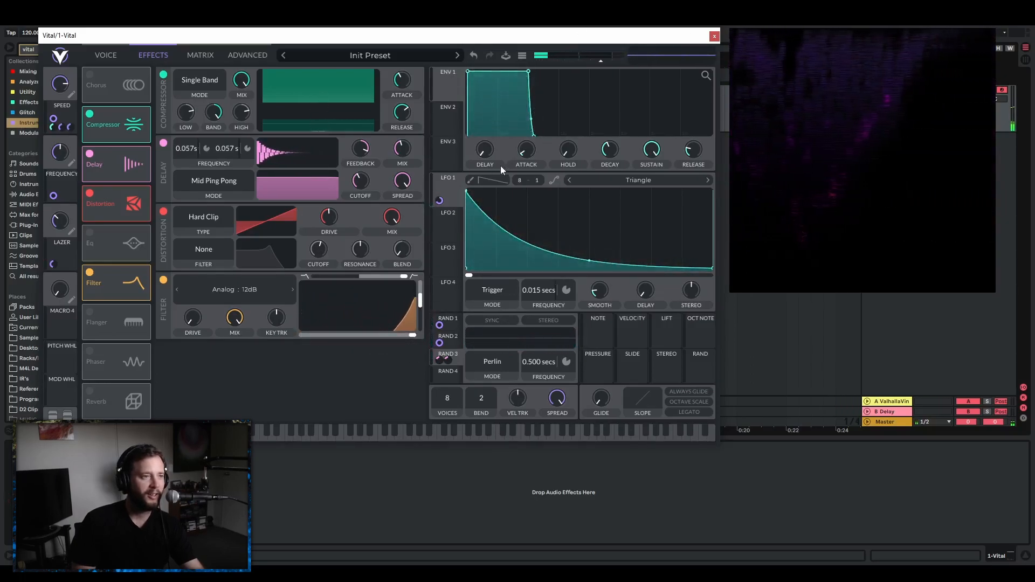
# Shape Envelope 2 with a slow attack, a longer decay and zero sustain, and modulate the effects filter's cutoff with it.
pyautogui.click(454, 109)
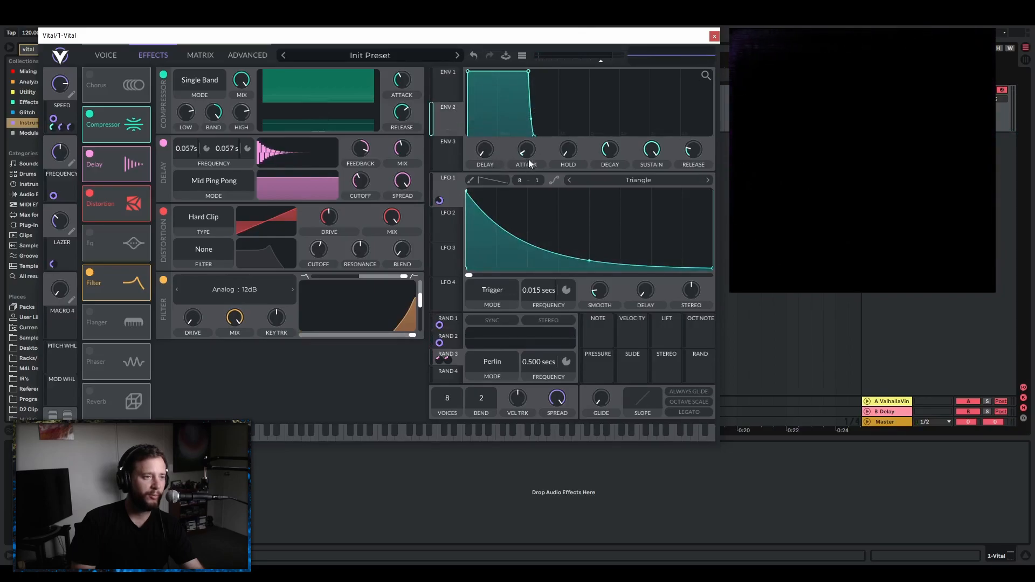
pyautogui.moveTo(531, 154); pyautogui.dragTo(535, 134)
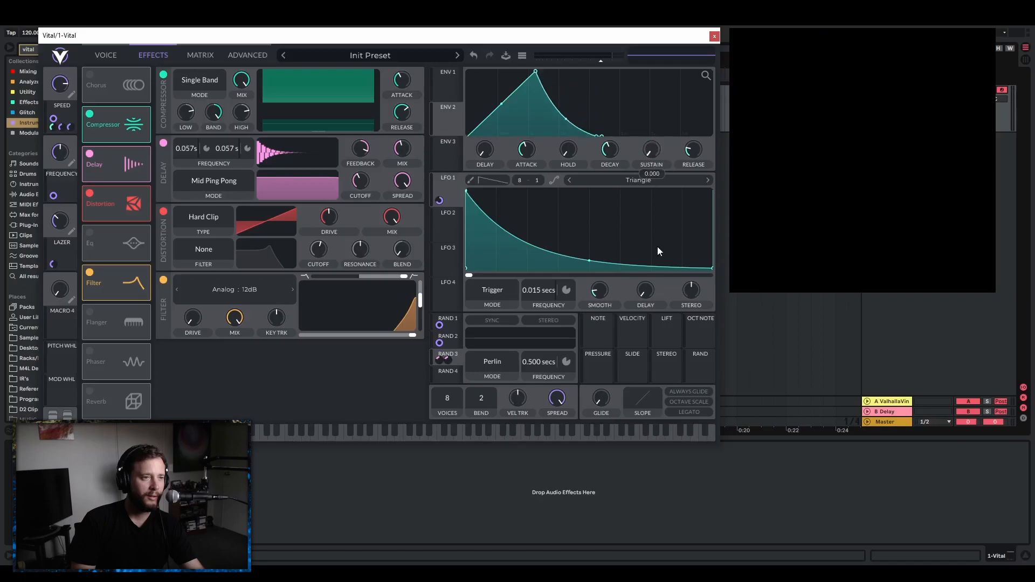
pyautogui.moveTo(452, 118); pyautogui.dragTo(254, 335)
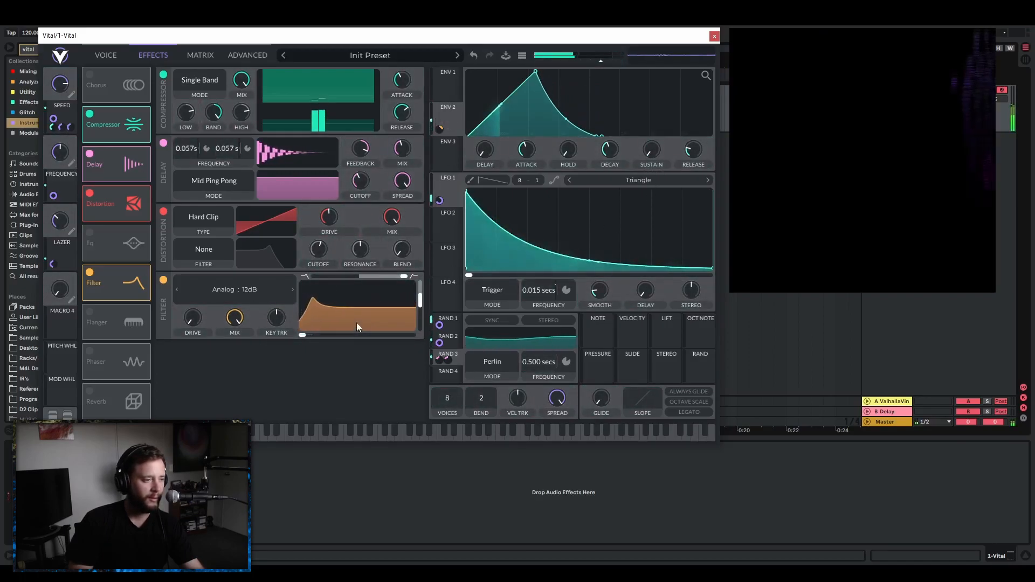
pyautogui.moveTo(358, 324); pyautogui.dragTo(357, 300)
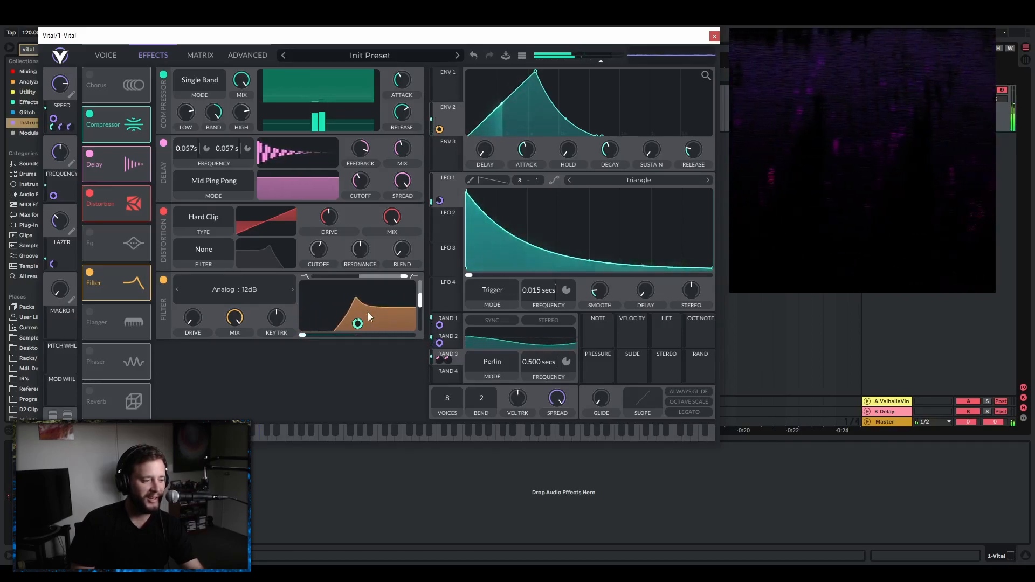
pyautogui.moveTo(303, 335); pyautogui.dragTo(338, 337)
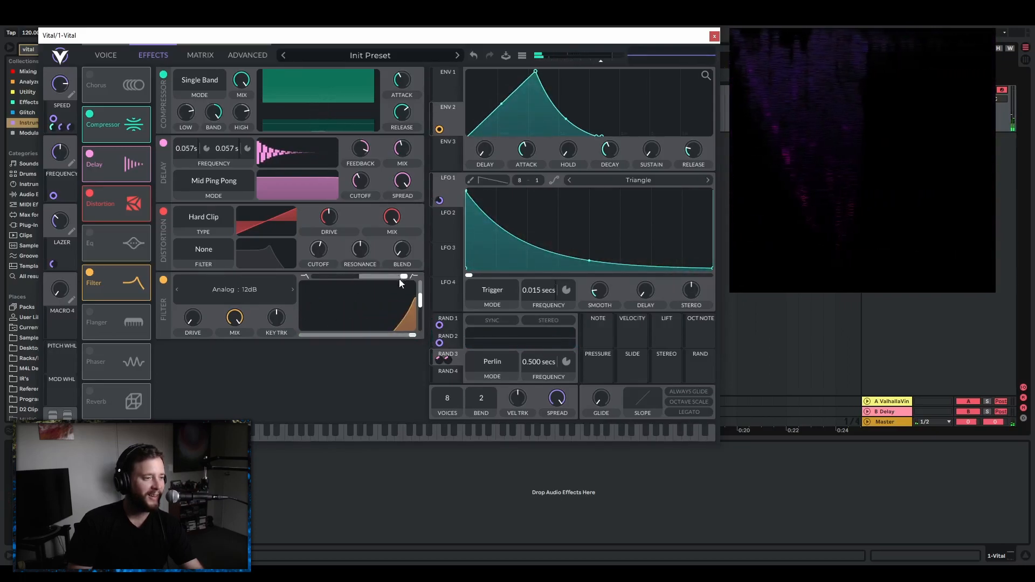
# Blend the effects filter to low-pass, turn its mix fully down, and assign Macro 4, renamed RISER MODE, to the filter mix.
pyautogui.moveTo(403, 278); pyautogui.dragTo(280, 276)
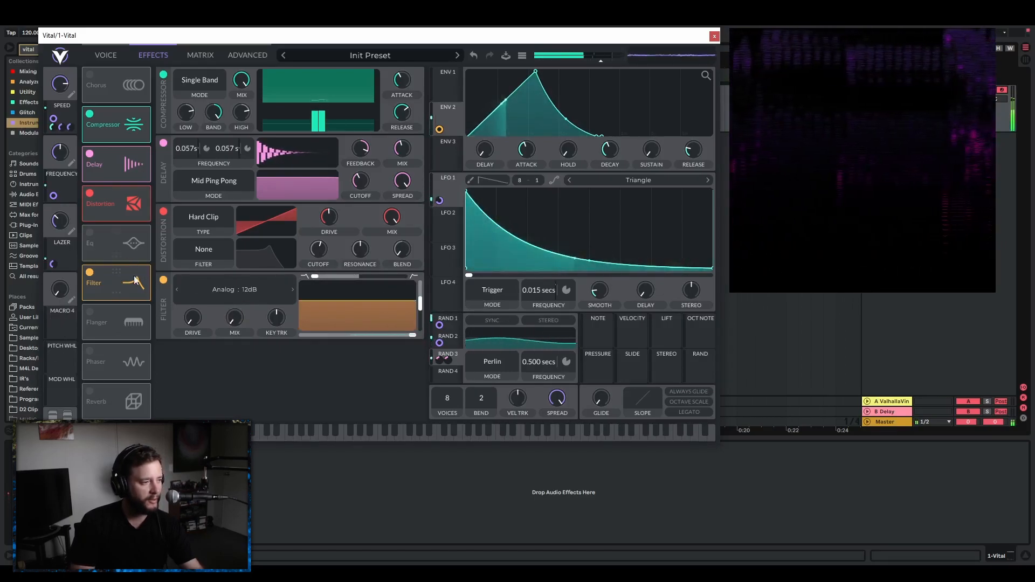
pyautogui.moveTo(63, 324); pyautogui.dragTo(230, 321)
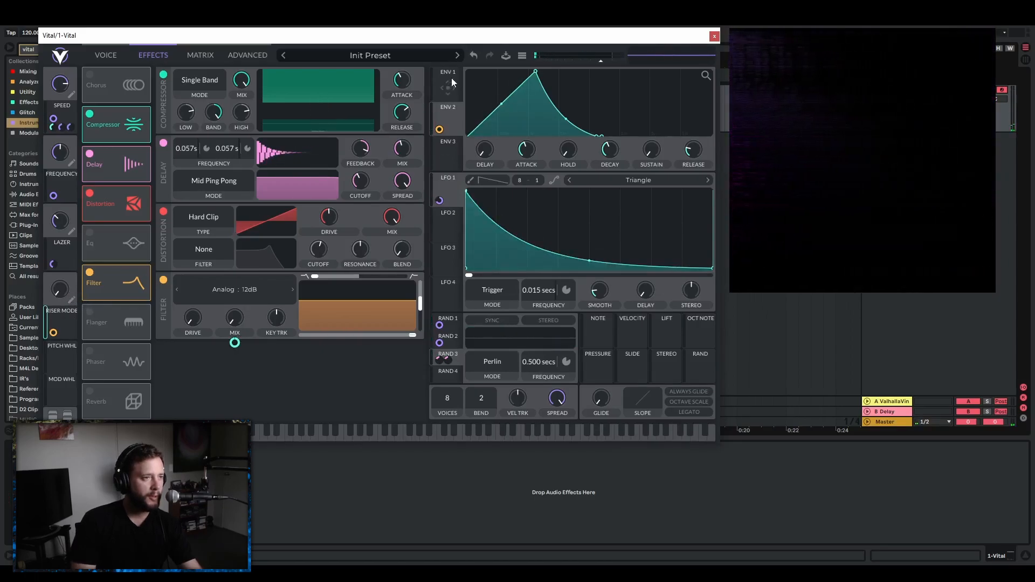
# Set Envelope 1 to zero sustain and a 0.196 secs decay, and assign the Riser Mode macro to its sustain.
pyautogui.click(455, 81)
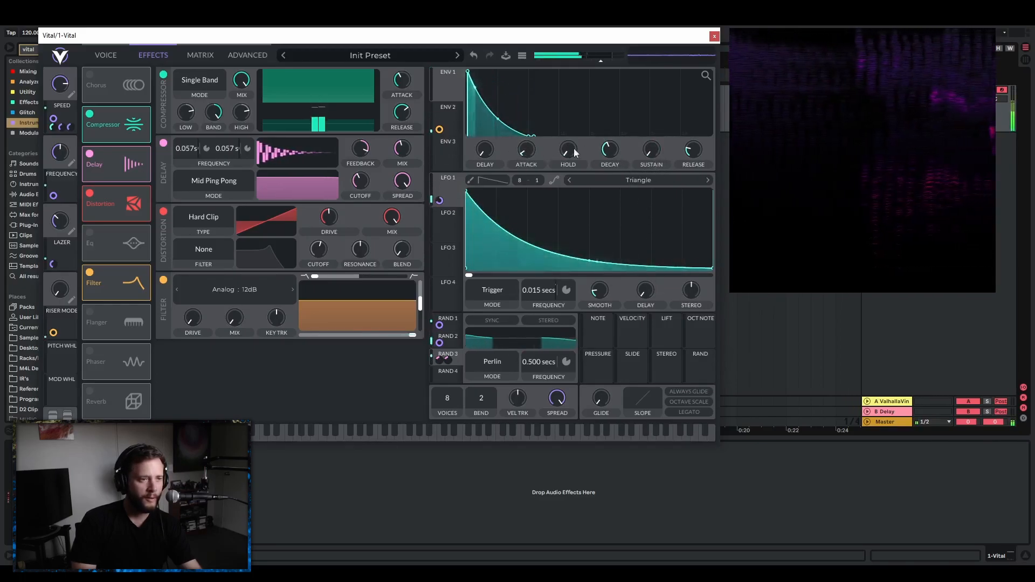
pyautogui.click(526, 151)
pyautogui.moveTo(614, 154); pyautogui.dragTo(613, 163)
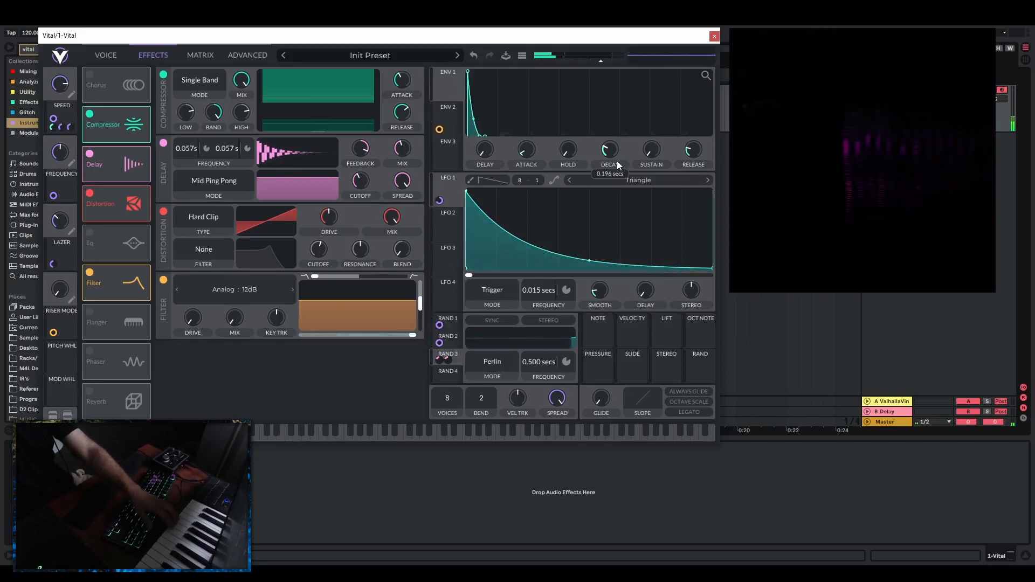
pyautogui.moveTo(61, 327); pyautogui.dragTo(664, 158)
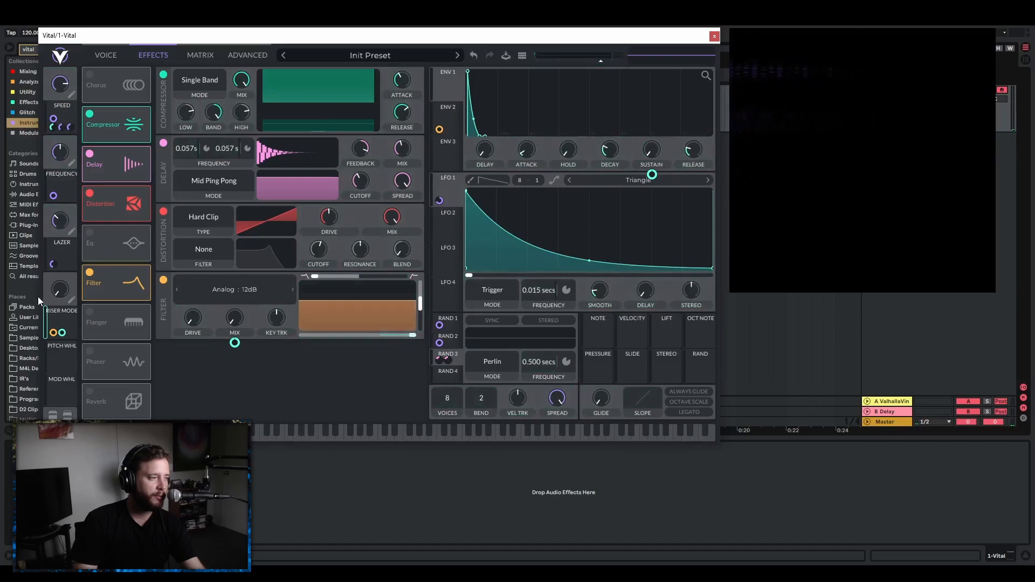
# Audition Riser Mode at full, lower the filter cutoff to minimum under Envelope 2 modulation, and reshape that envelope with a curved attack and high sustain.
pyautogui.moveTo(60, 296); pyautogui.dragTo(81, 181)
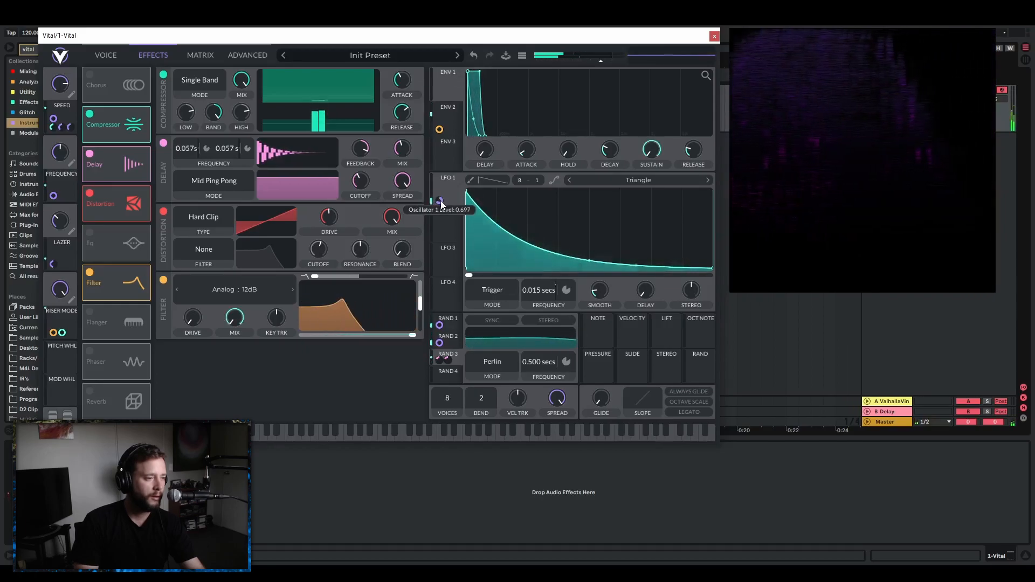
pyautogui.moveTo(416, 336); pyautogui.dragTo(302, 335)
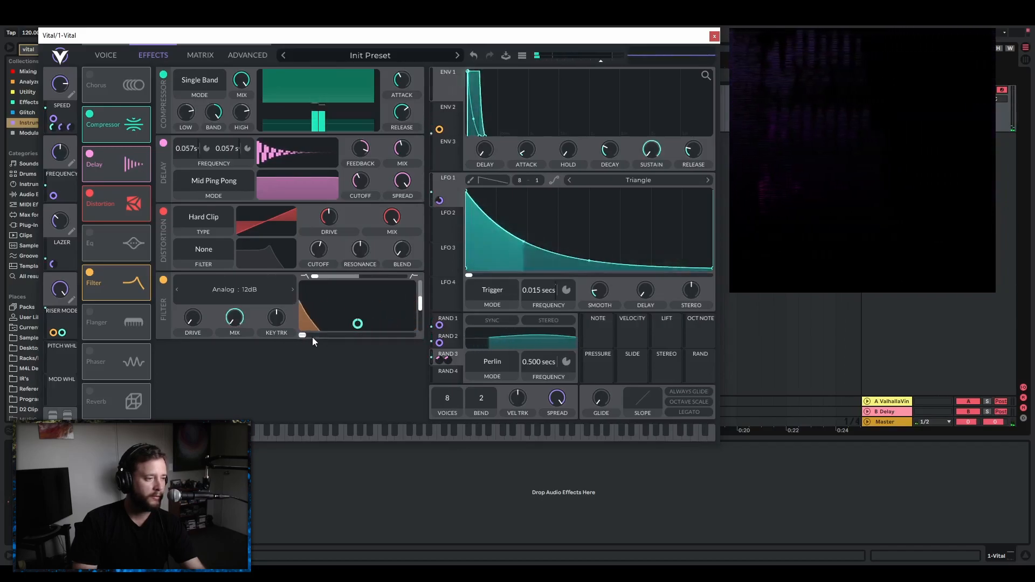
pyautogui.click(452, 110)
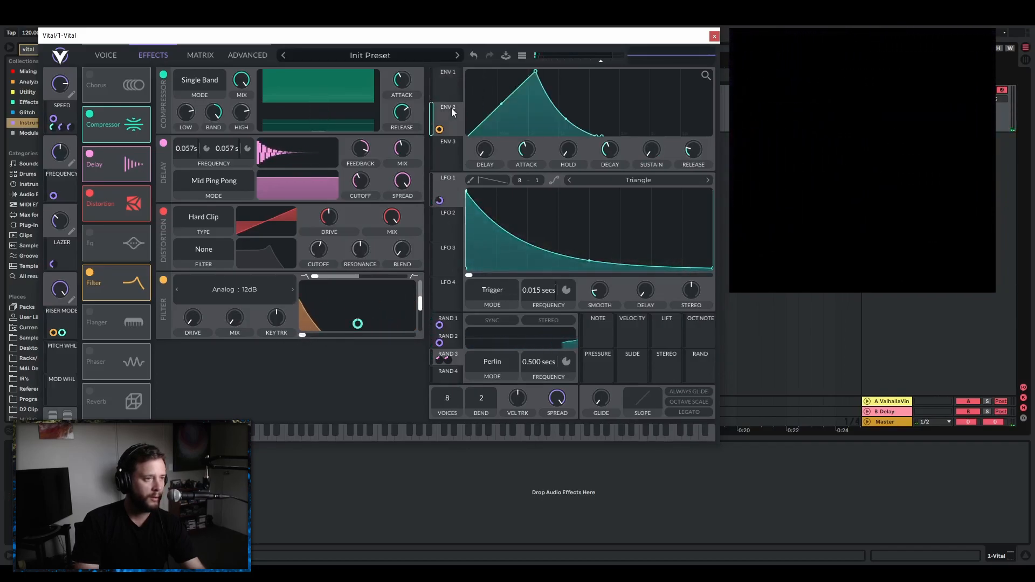
pyautogui.moveTo(303, 335); pyautogui.dragTo(356, 326)
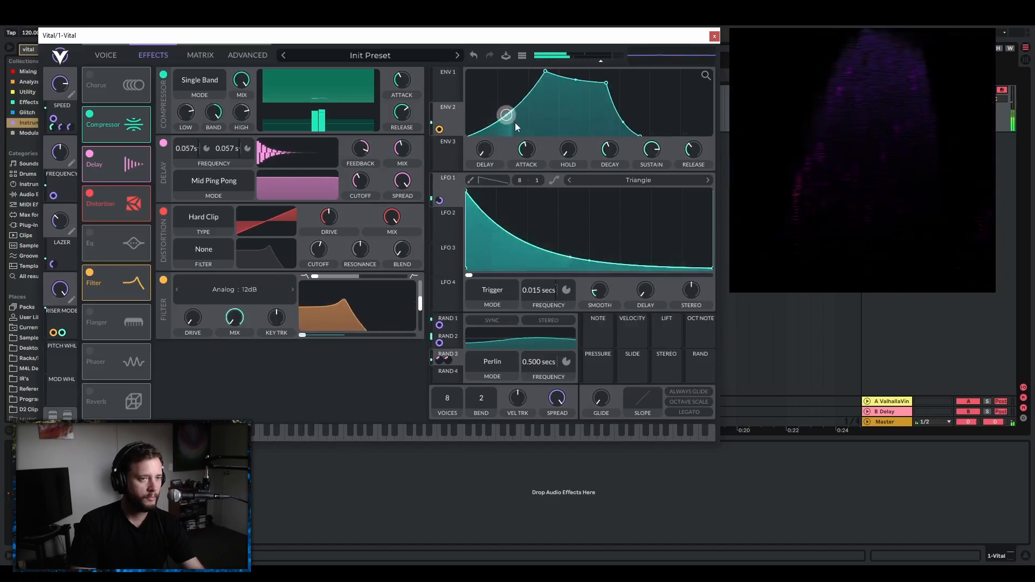
pyautogui.moveTo(516, 122); pyautogui.dragTo(519, 123)
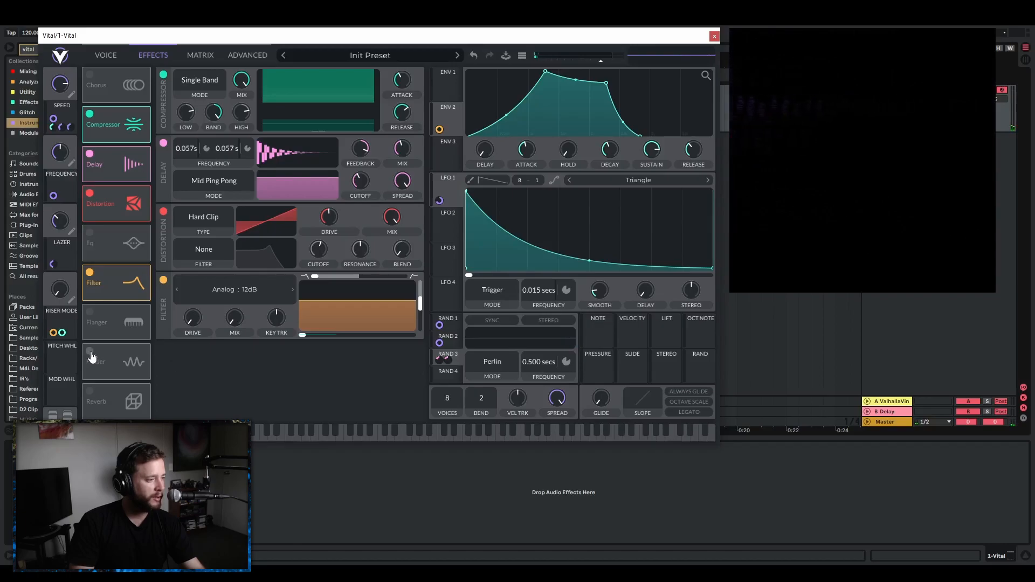
# Enable the Phaser effect and switch its rate from tempo sync to seconds at 17.60 s.
pyautogui.click(91, 354)
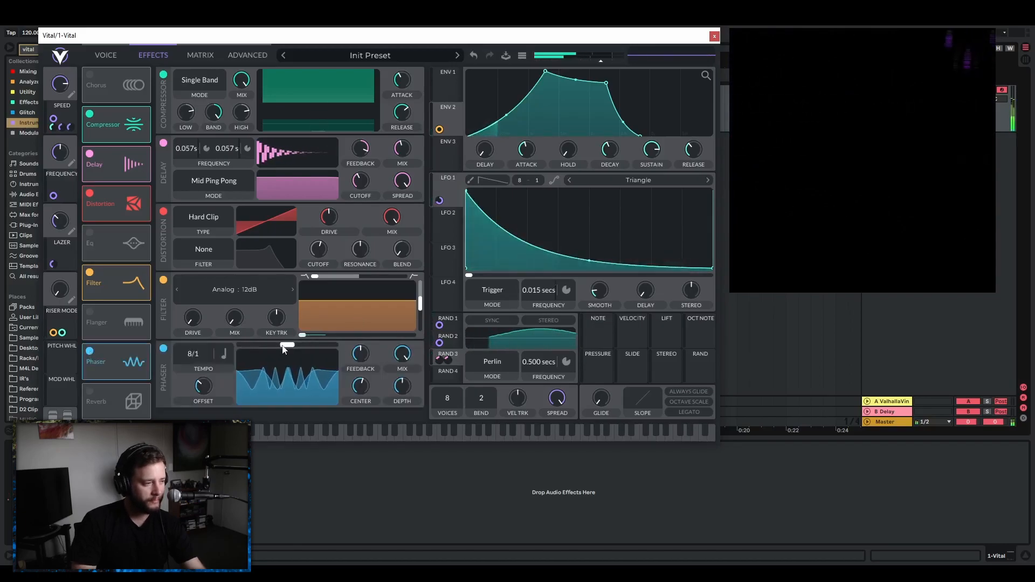
pyautogui.click(224, 354)
pyautogui.click(216, 363)
# Modulate the phaser's center with LFO 2 and set the LFO's rate in seconds to 7.467 secs.
pyautogui.click(455, 213)
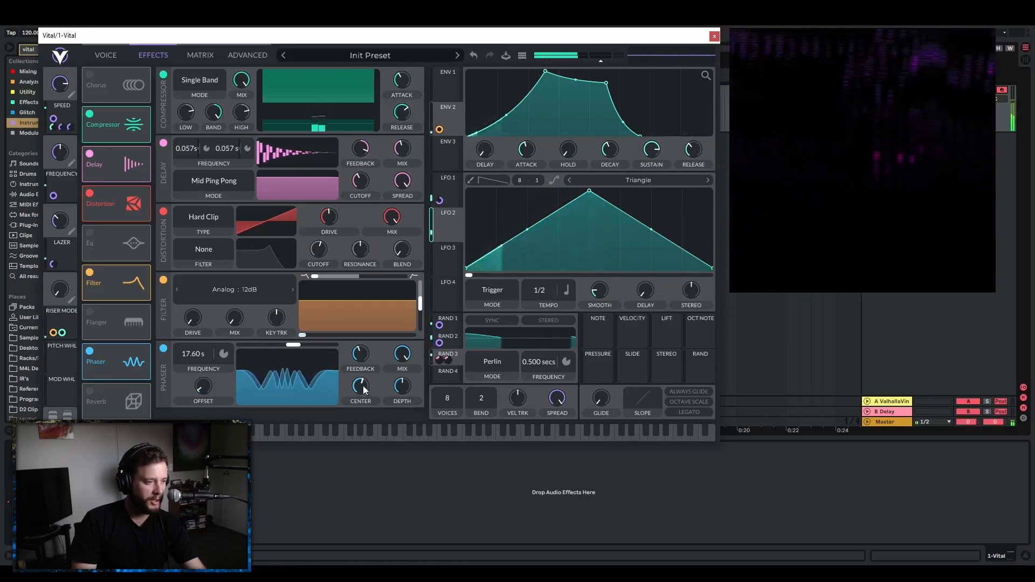
pyautogui.moveTo(447, 229); pyautogui.dragTo(362, 398)
pyautogui.moveTo(363, 412)
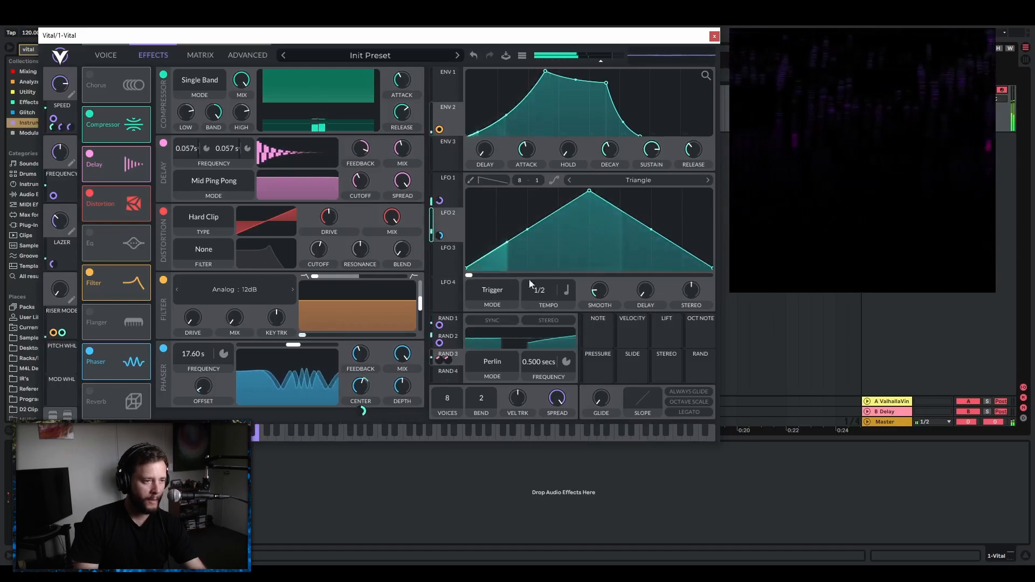
pyautogui.click(568, 294)
pyautogui.click(572, 307)
pyautogui.moveTo(543, 293); pyautogui.dragTo(542, 297)
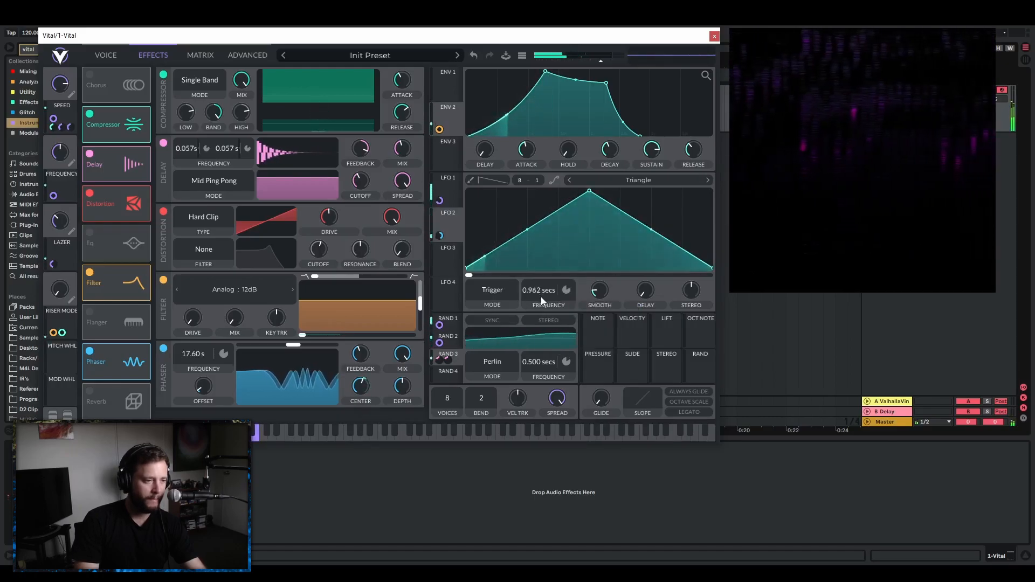
pyautogui.click(625, 288)
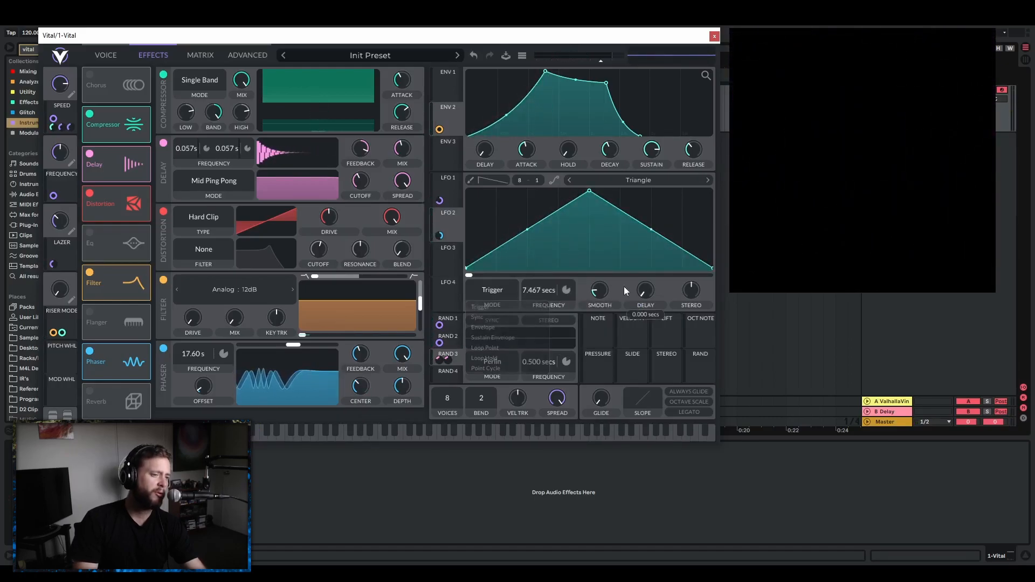
# Switch LFO 2 to Sync mode at 5.839 secs and adjust the options of its phaser center modulation.
pyautogui.click(498, 292)
pyautogui.click(494, 317)
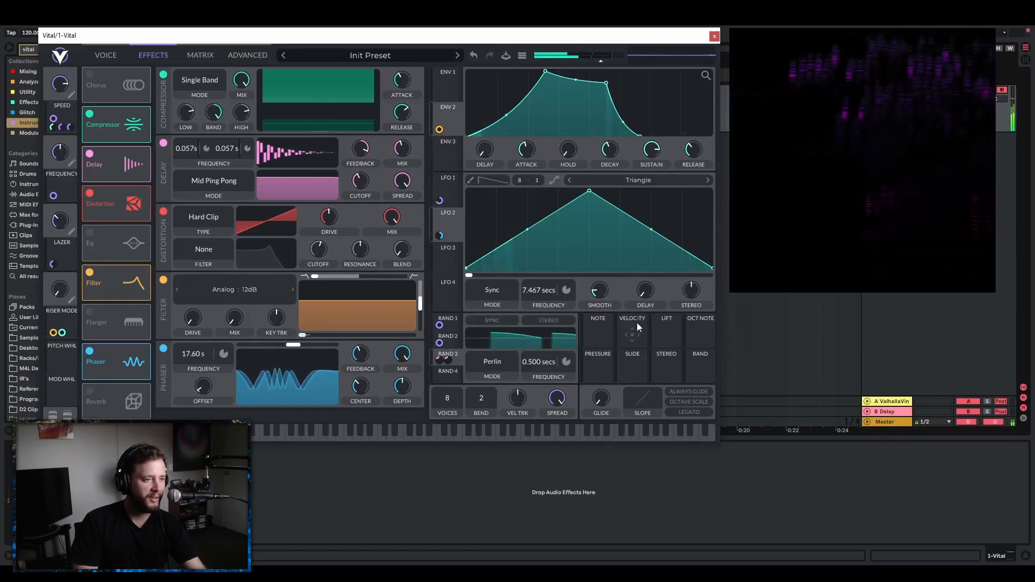
pyautogui.moveTo(540, 296); pyautogui.dragTo(540, 294)
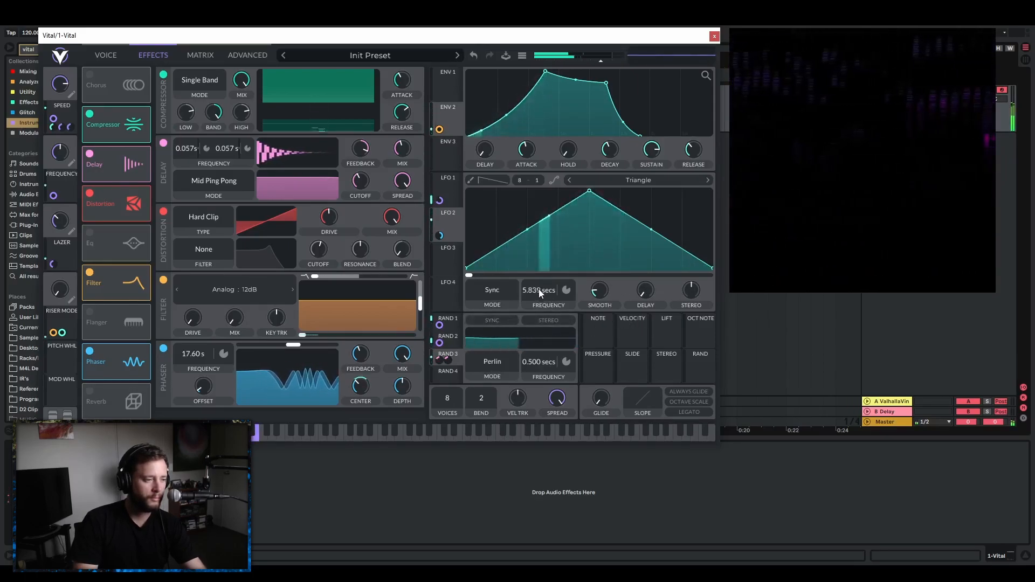
pyautogui.rightClick(363, 409)
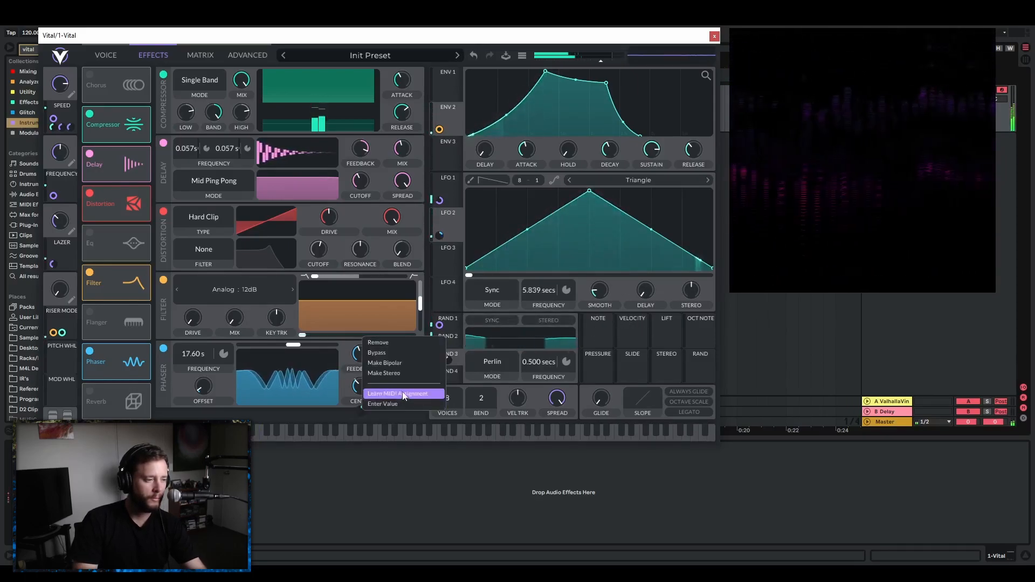
pyautogui.click(403, 395)
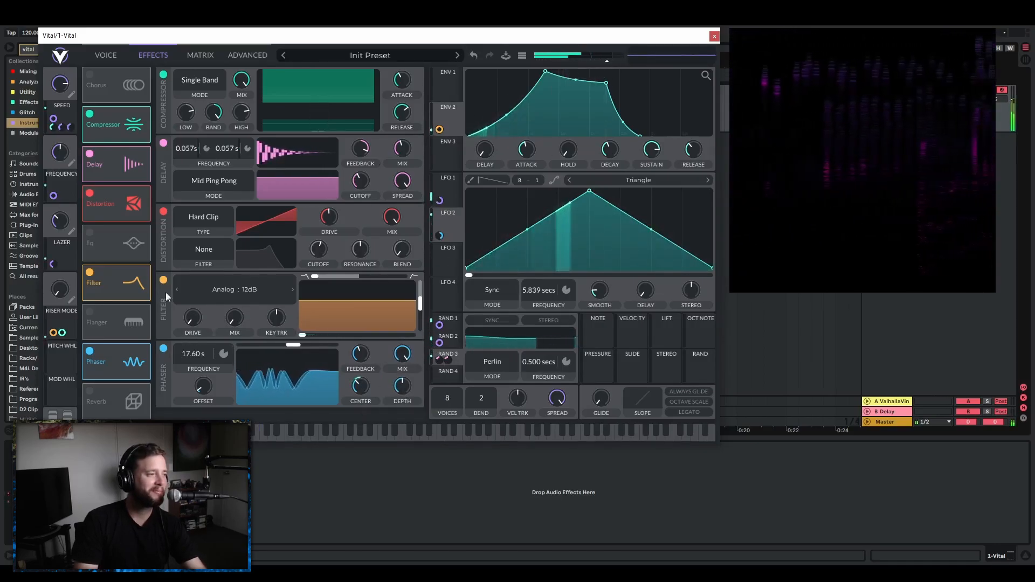
# Place the Phaser and an enabled EQ right after the Filter, then boost the EQ's mid band and slightly cut its low and high bands.
pyautogui.moveTo(114, 362); pyautogui.dragTo(108, 283)
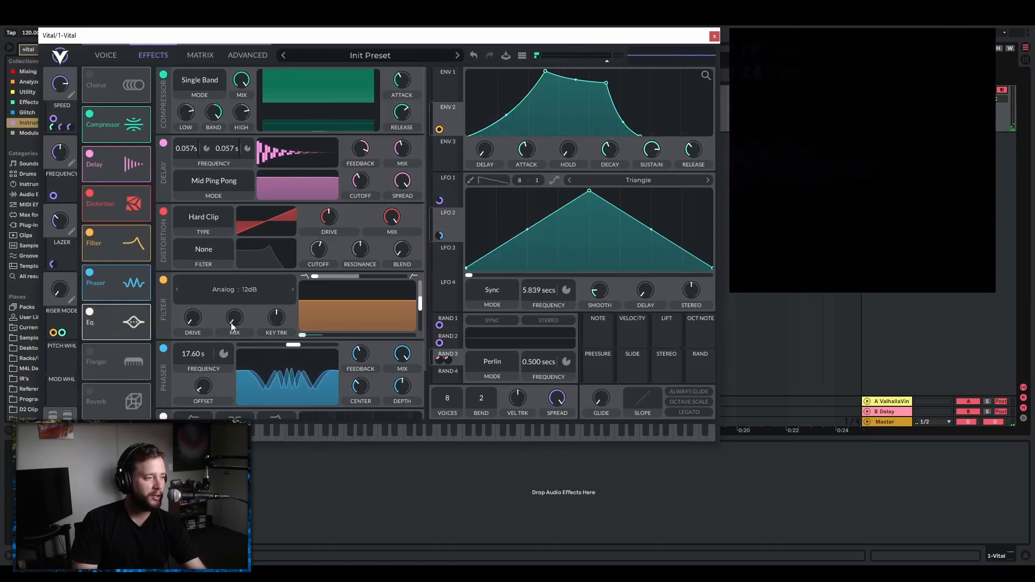
pyautogui.scroll(-3, 403, 306)
pyautogui.moveTo(366, 388); pyautogui.dragTo(360, 380)
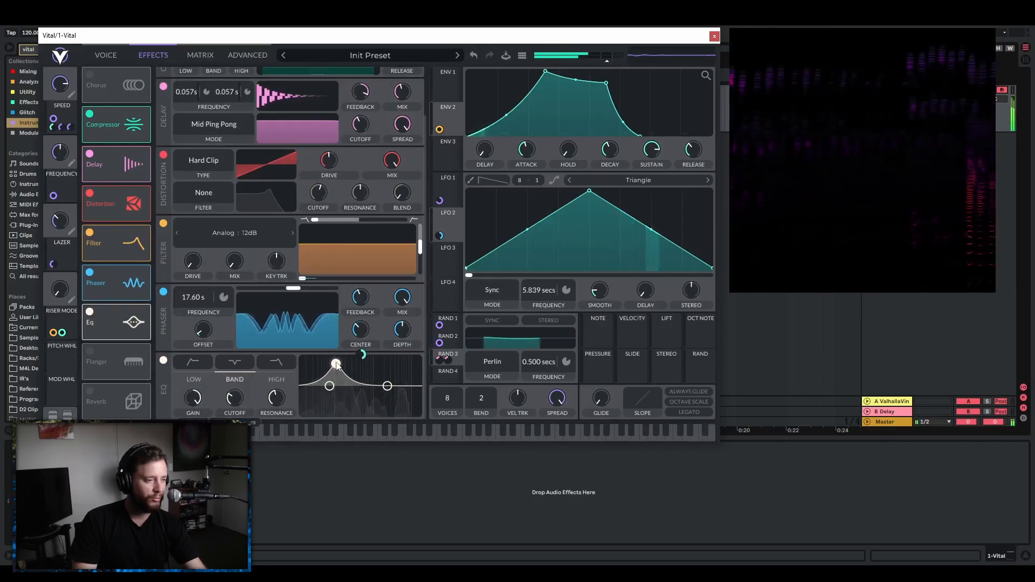
pyautogui.moveTo(335, 371); pyautogui.dragTo(384, 394)
pyautogui.click(329, 388)
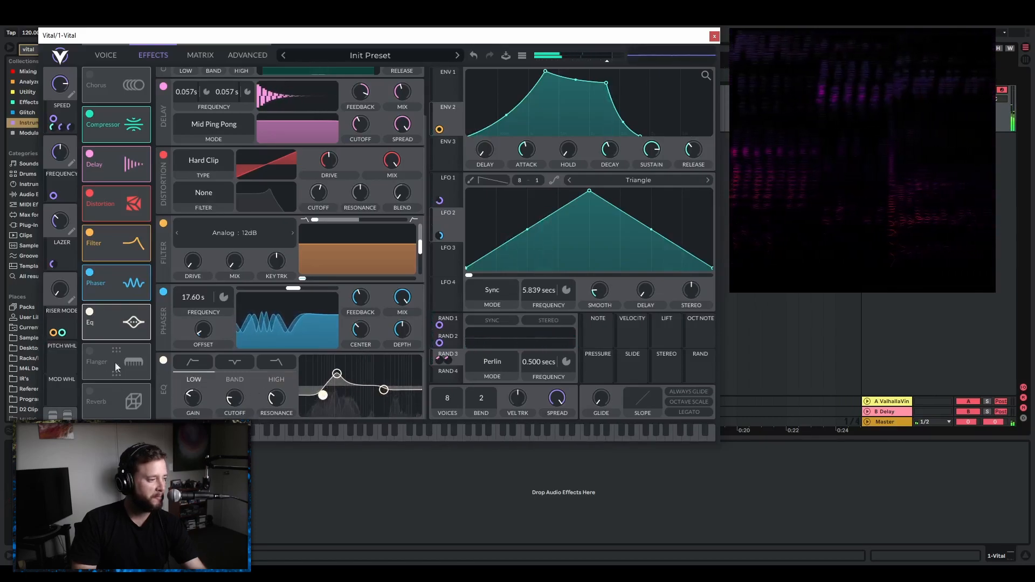
# Enable the Reverb effect after the EQ and set its time to 0.540 secs.
pyautogui.scroll(-3, 414, 296)
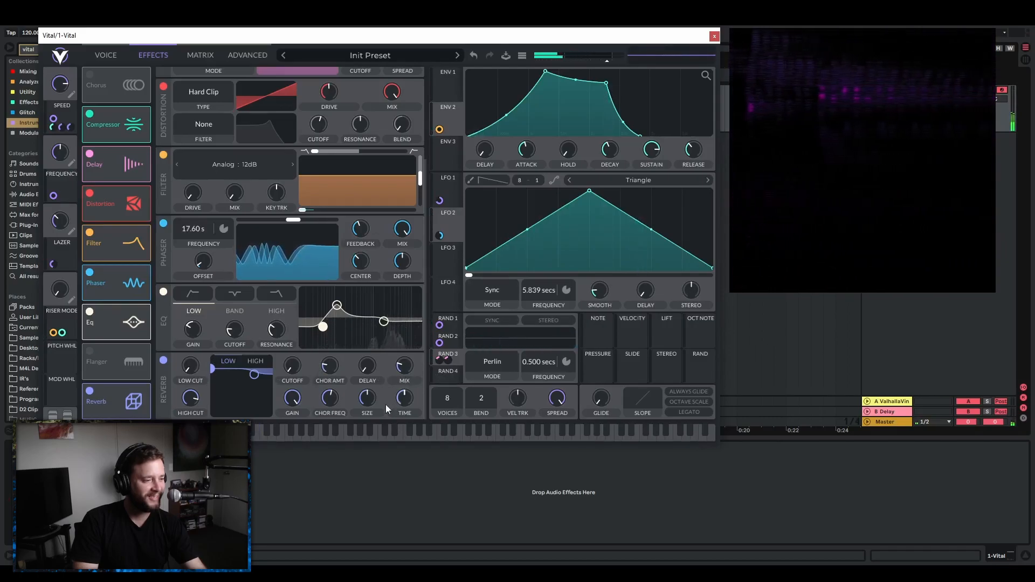
pyautogui.moveTo(405, 415); pyautogui.dragTo(406, 411)
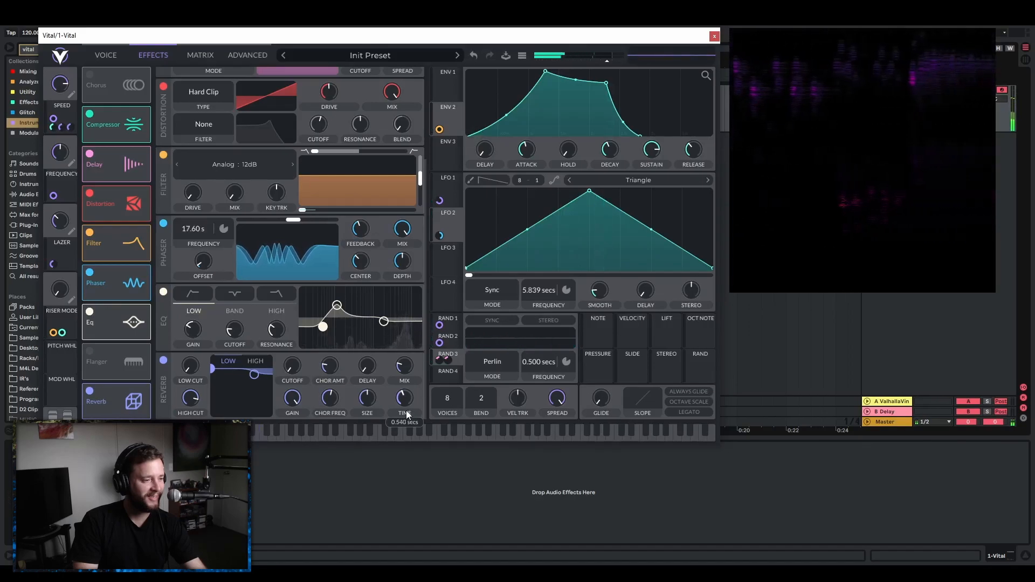
# Return to the oscillator page and save the preset as BloopBlap with the SFX style and the author's name filled in.
pyautogui.moveTo(463, 37); pyautogui.dragTo(435, 24)
pyautogui.click(78, 42)
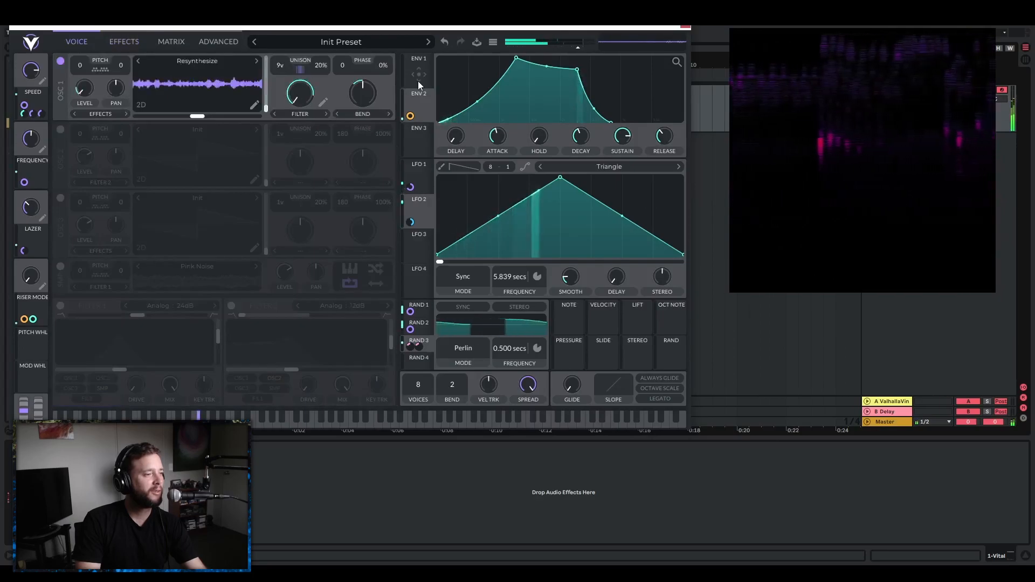
pyautogui.moveTo(338, 28); pyautogui.dragTo(351, 28)
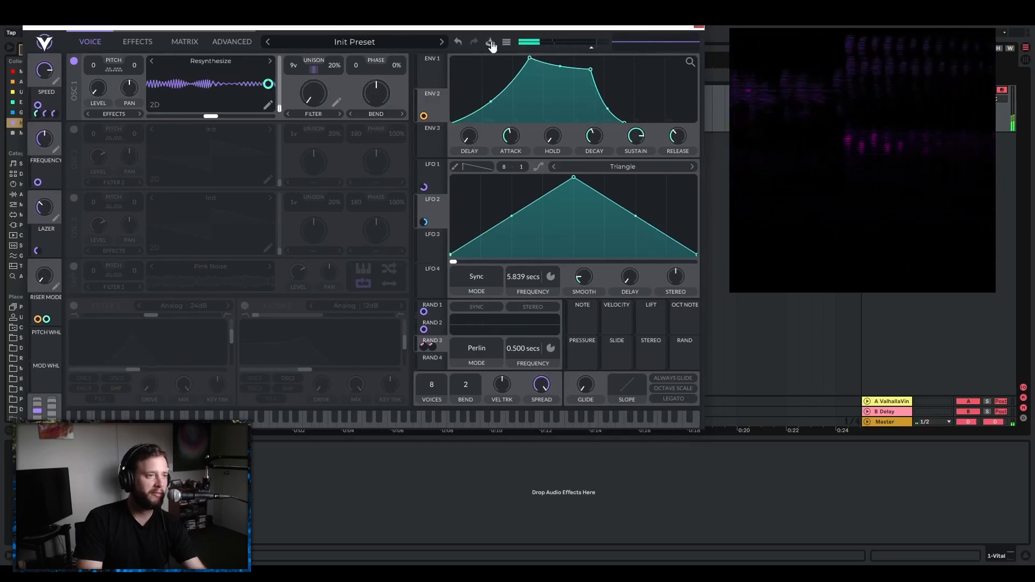
pyautogui.click(491, 43)
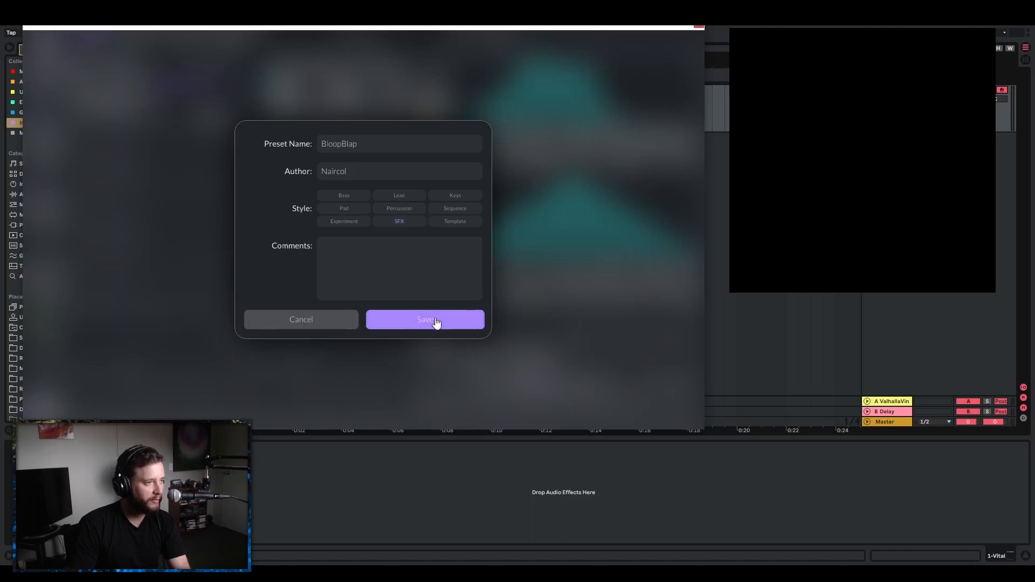
pyautogui.click(436, 322)
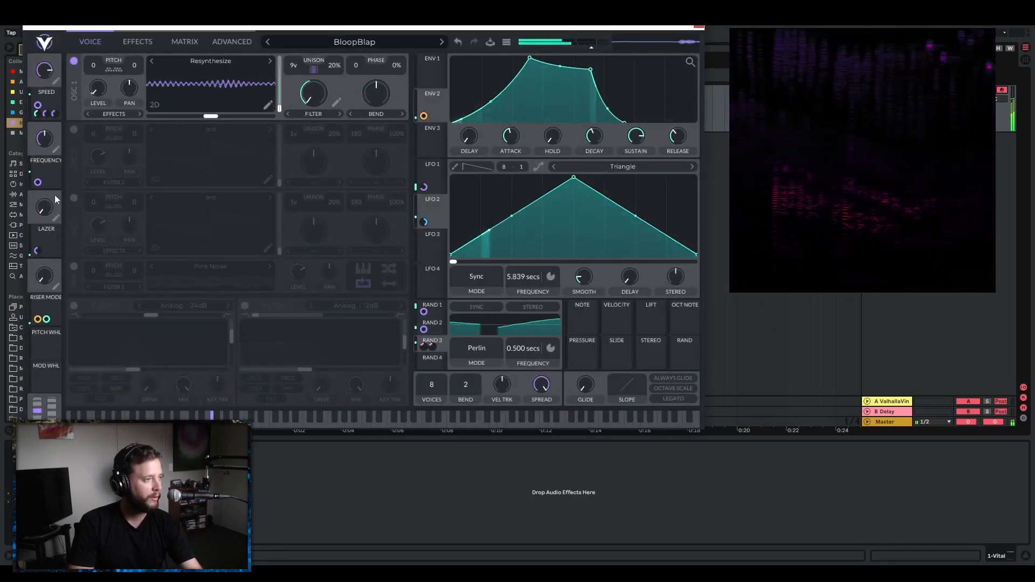
# Audition the saved preset while sweeping the Frequency, Speed and Riser Mode macros.
pyautogui.moveTo(46, 143)
pyautogui.mouseDown()
pyautogui.moveTo(60, 129)
pyautogui.moveTo(49, 139)
pyautogui.mouseUp()
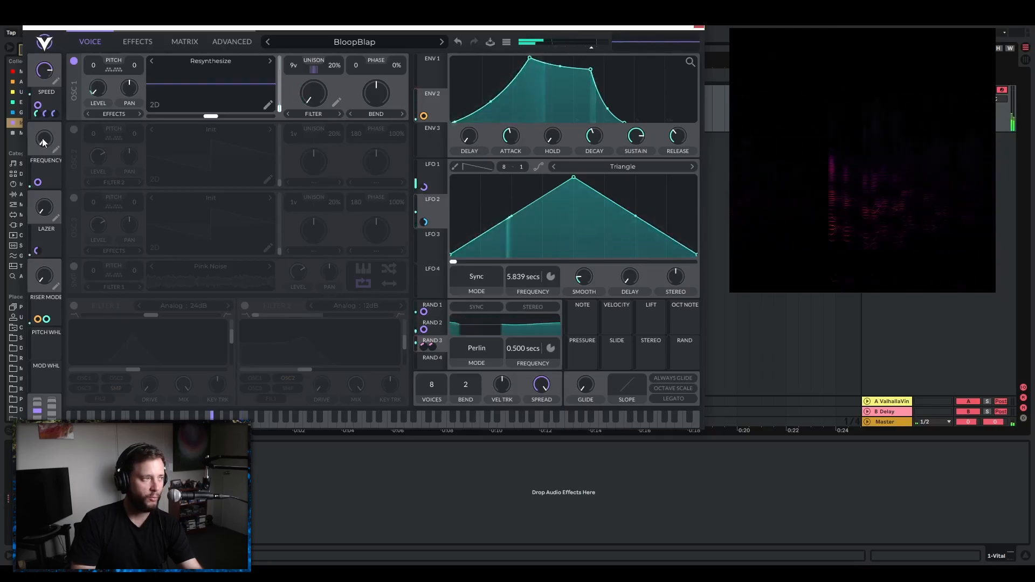
pyautogui.moveTo(43, 145); pyautogui.dragTo(56, 125)
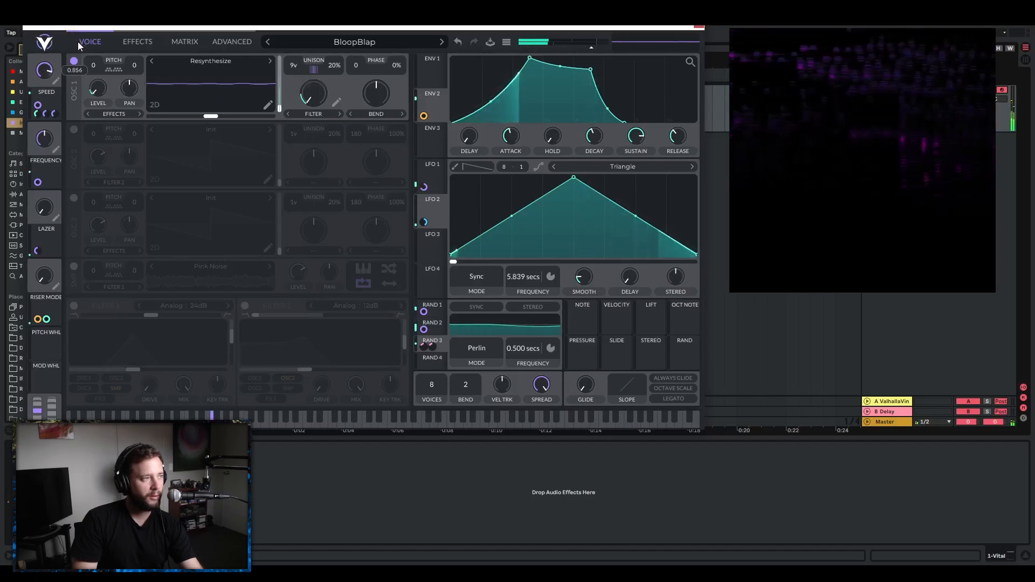
pyautogui.moveTo(45, 264)
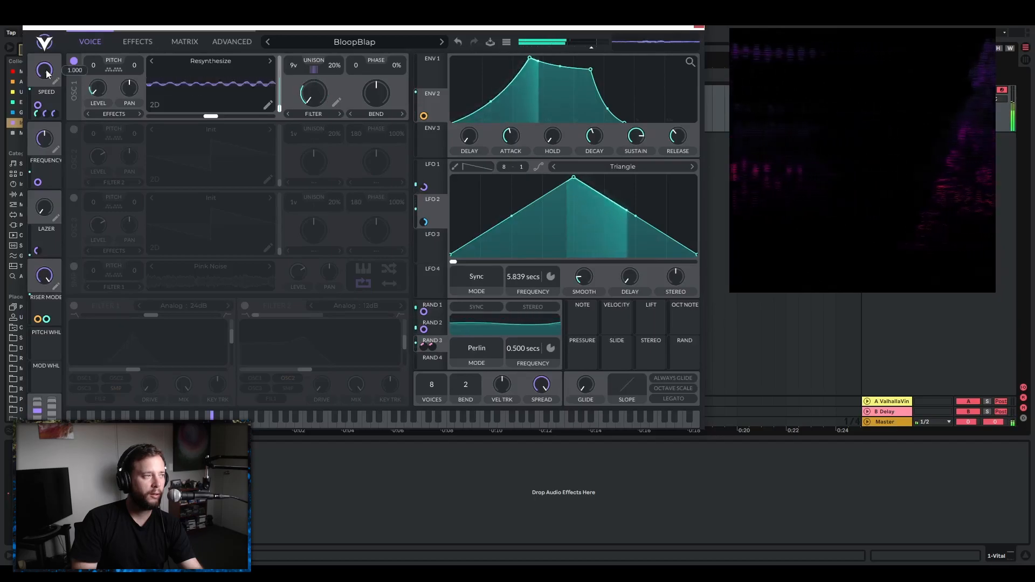
# Audition the patch while sweeping the Speed macro down and back up.
pyautogui.moveTo(47, 74); pyautogui.dragTo(59, 145)
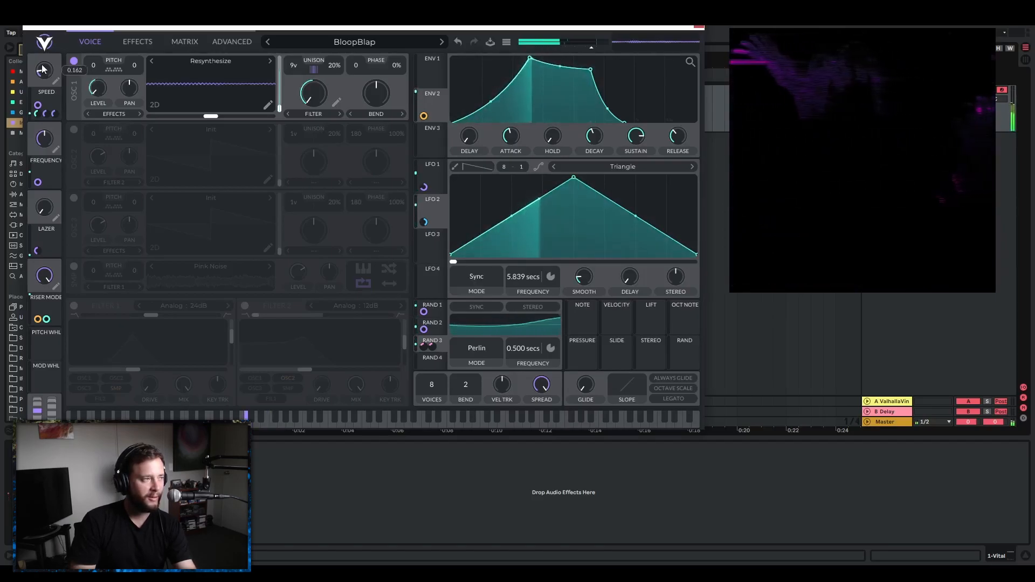
pyautogui.moveTo(45, 62); pyautogui.dragTo(60, 42)
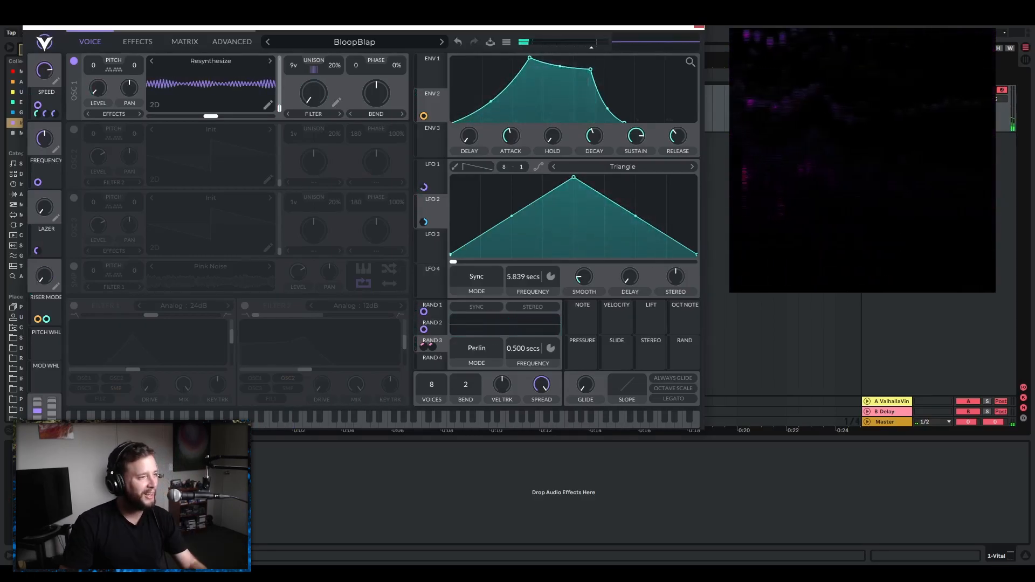
# Create a four-bar MIDI clip from bar 5 and fill its whole length with a single F0 note.
pyautogui.click(700, 27)
pyautogui.moveTo(456, 65); pyautogui.dragTo(389, 100)
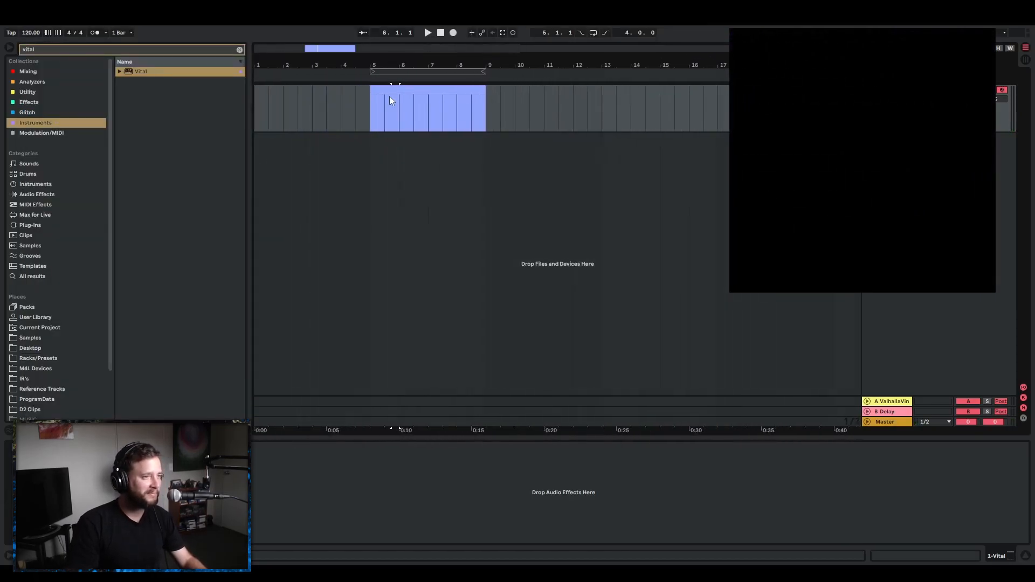
pyautogui.doubleClick(392, 93)
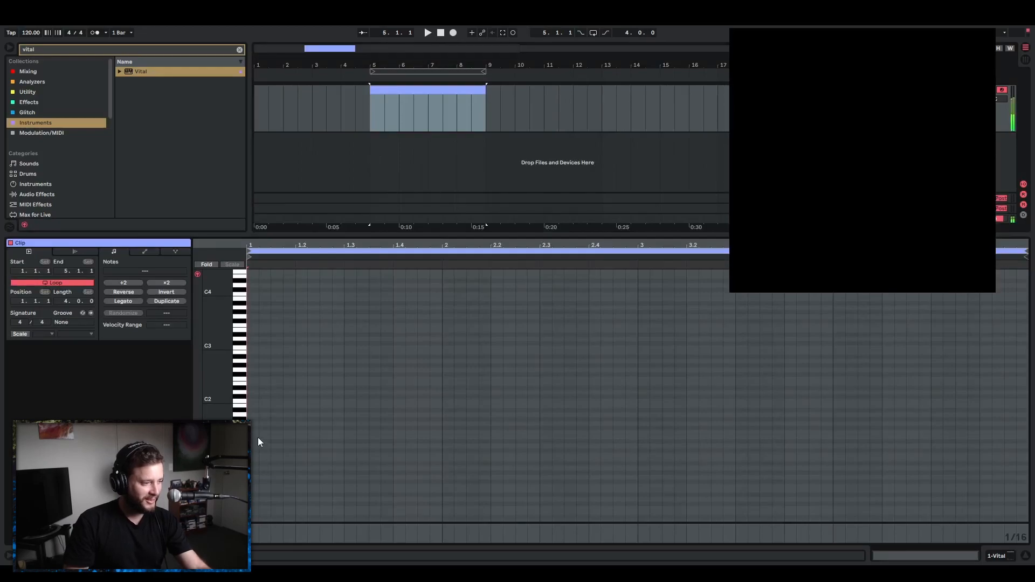
pyautogui.press('Right')
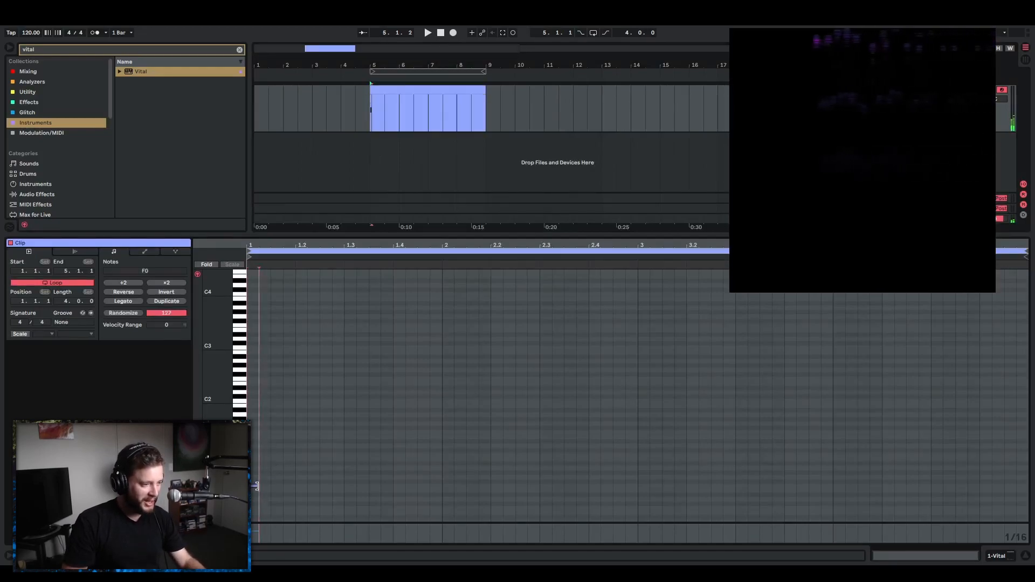
pyautogui.moveTo(259, 485); pyautogui.dragTo(926, 477)
pyautogui.moveTo(1022, 491); pyautogui.dragTo(1023, 491)
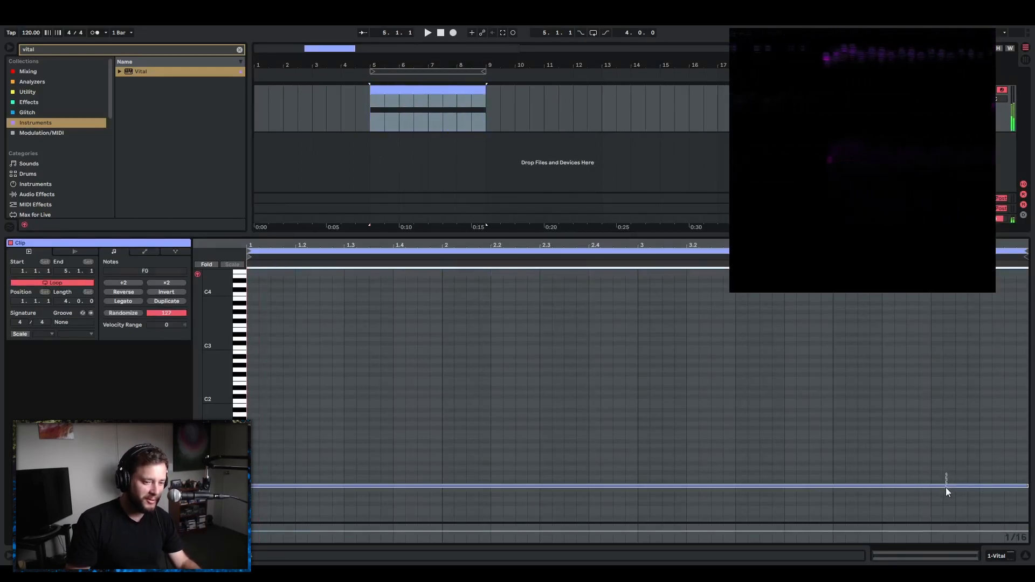
# Stack full-length duplicate notes above the first one, covering the range from F0 up to G5.
pyautogui.press('Up')
pyautogui.press('Up')
pyautogui.moveTo(921, 501); pyautogui.dragTo(897, 452)
pyautogui.moveTo(880, 501); pyautogui.dragTo(873, 419)
pyautogui.moveTo(802, 504); pyautogui.dragTo(814, 348)
pyautogui.moveTo(686, 464); pyautogui.dragTo(618, 347)
pyautogui.moveTo(500, 237); pyautogui.dragTo(488, 302)
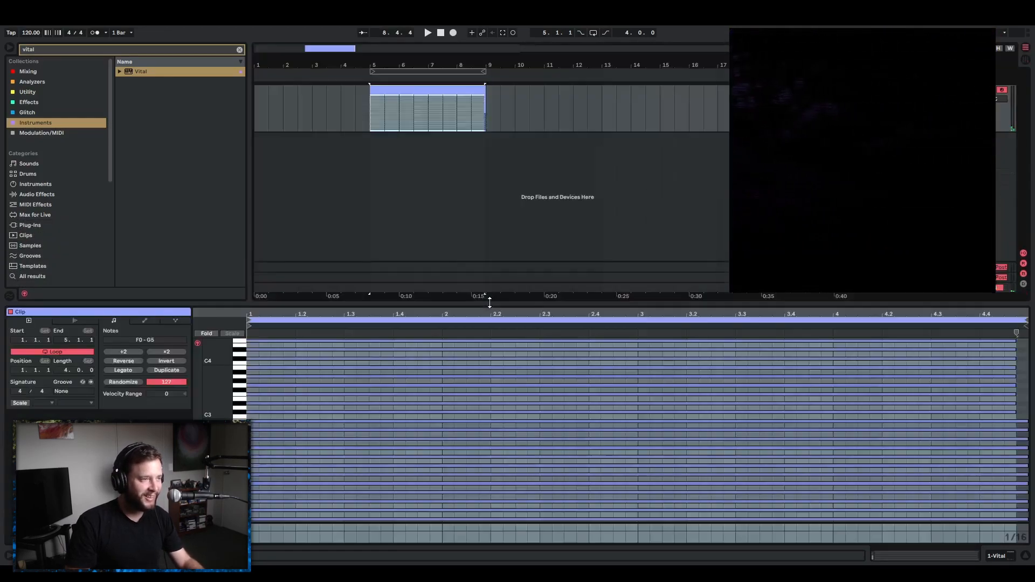
# Set the synth's voices to 32 and play the stacked-note clip.
pyautogui.hotkey('shift', 'Tab')
pyautogui.hotkey('ctrl', 'alt', 'p')
pyautogui.press('space')
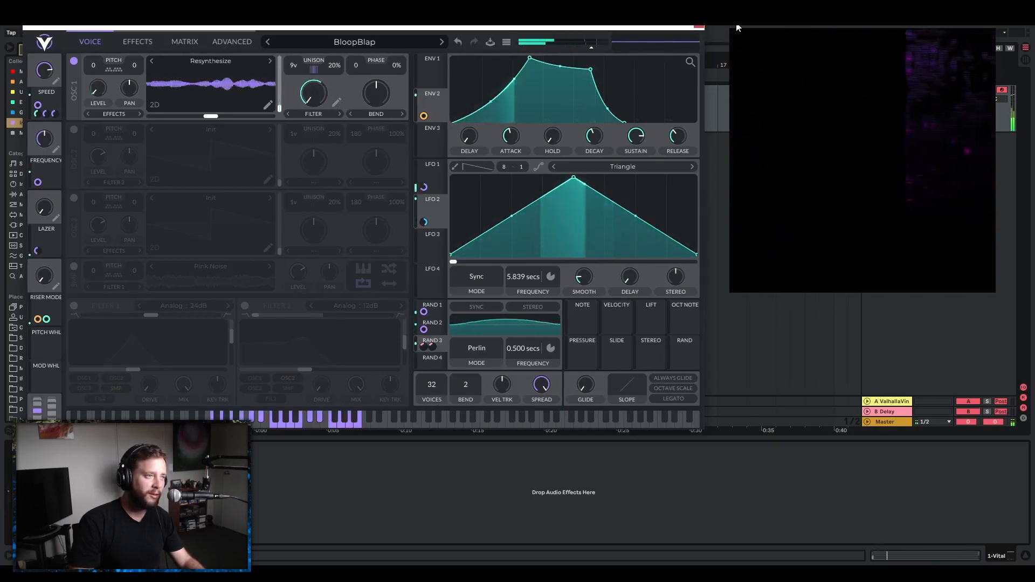
# Review the stacked notes in the clip during playback, restart it from bar 5 and reopen the synth.
pyautogui.click(700, 26)
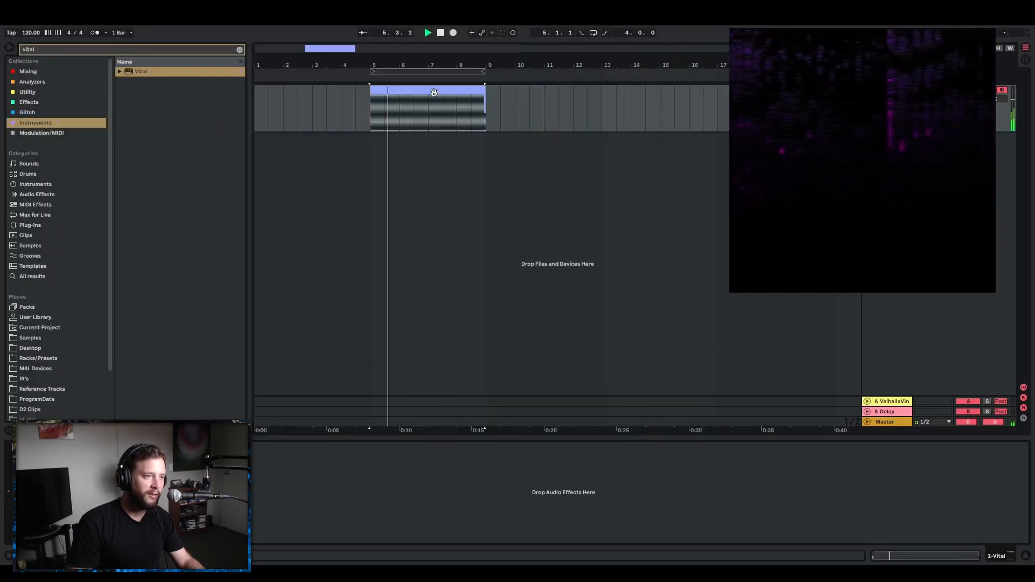
pyautogui.doubleClick(437, 100)
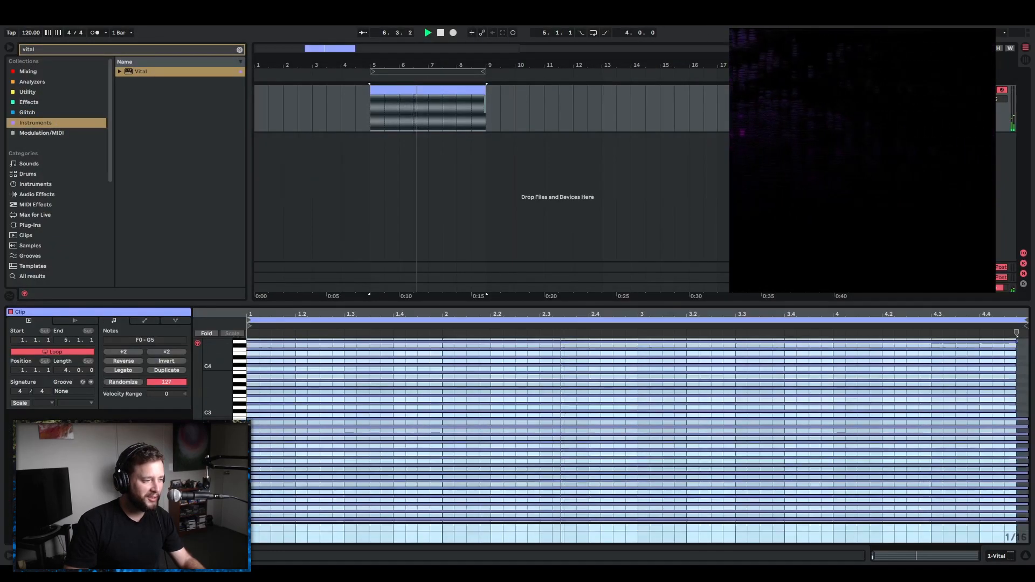
pyautogui.click(354, 505)
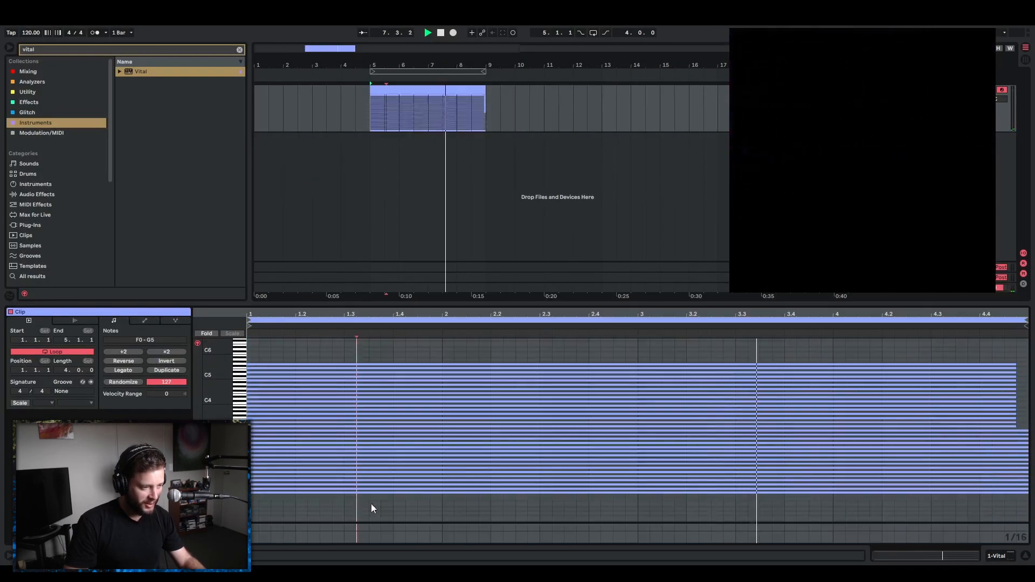
pyautogui.press('space')
pyautogui.press('space')
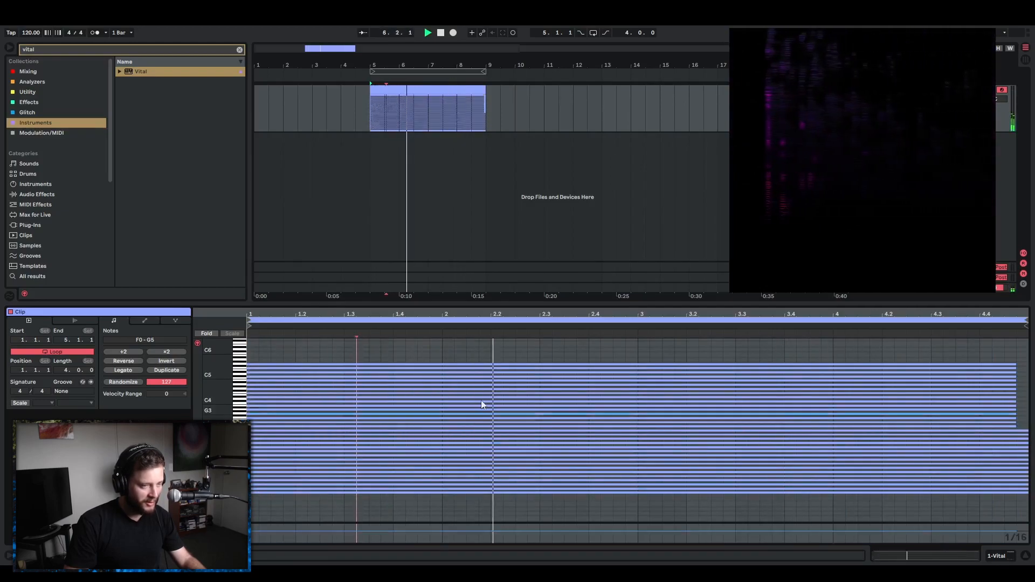
pyautogui.moveTo(743, 186)
pyautogui.press('Tab')
pyautogui.press('Tab')
pyautogui.hotkey('shift', 'Tab')
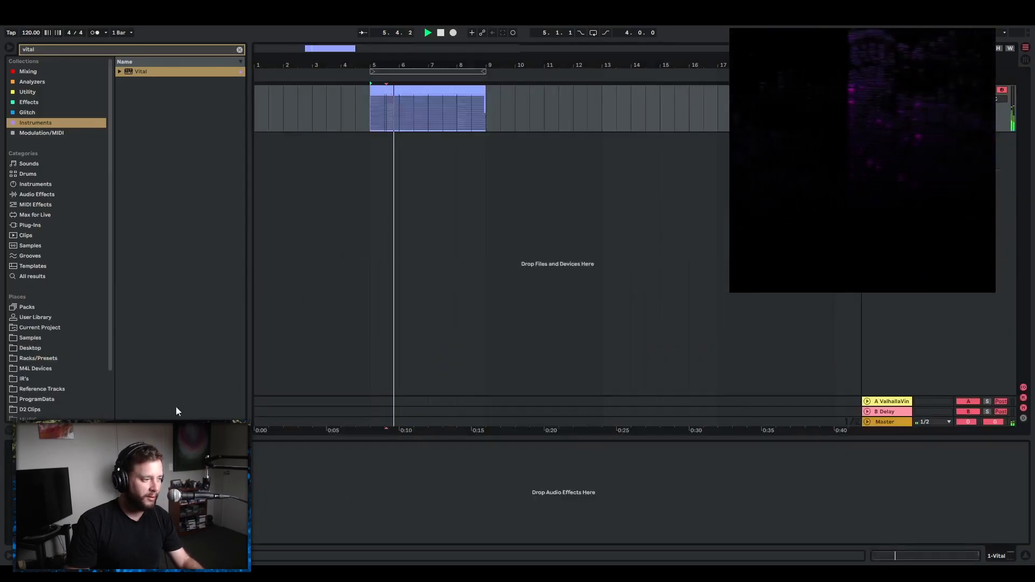
pyautogui.click(28, 447)
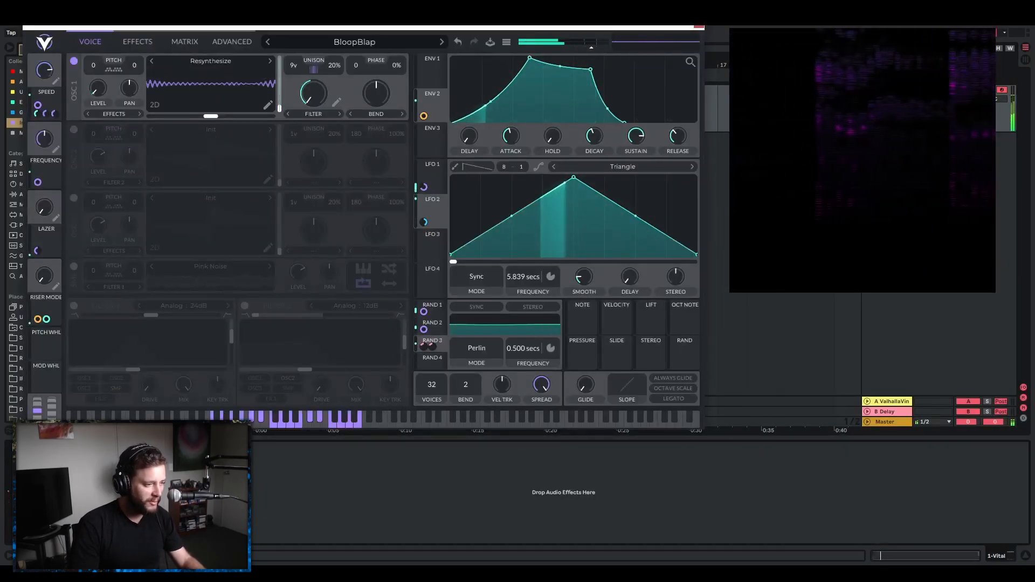
# Place an Arpeggiator before the synth with the Random style and a free-running rate of 10.0 ms.
pyautogui.moveTo(207, 28); pyautogui.dragTo(422, 79)
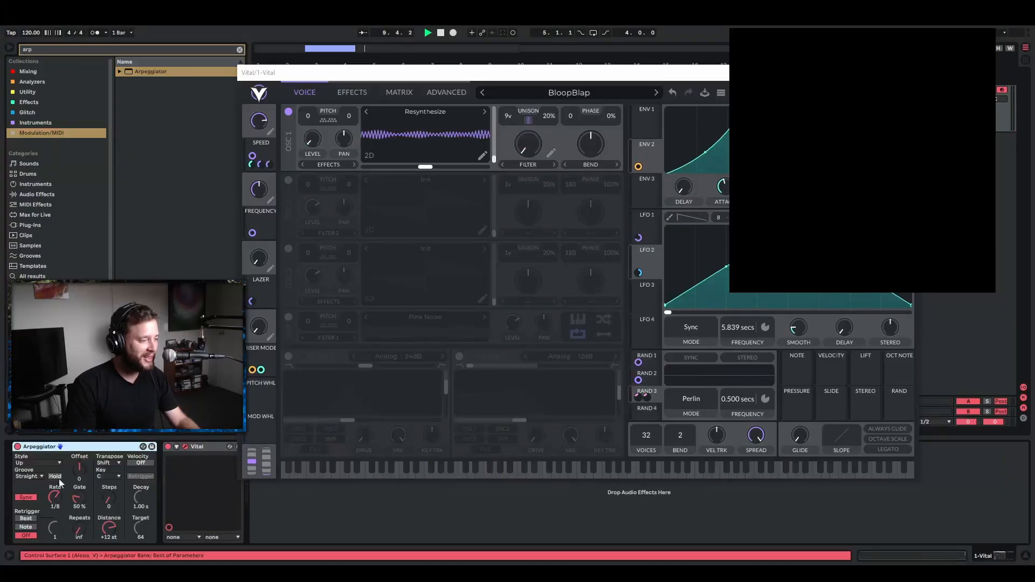
pyautogui.click(47, 464)
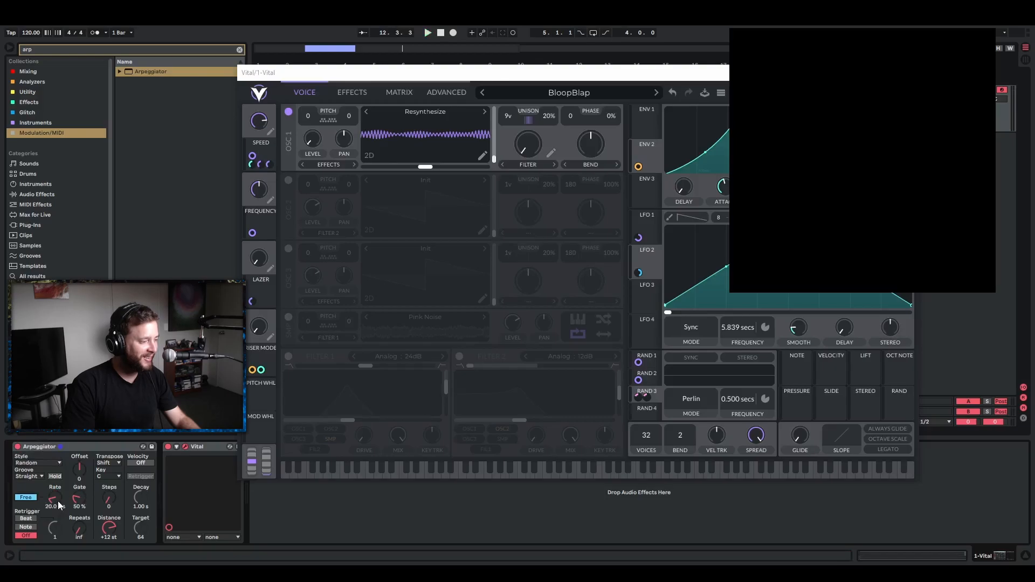
pyautogui.press('space')
pyautogui.moveTo(58, 504)
pyautogui.mouseDown()
pyautogui.moveTo(58, 448)
pyautogui.moveTo(58, 487)
pyautogui.mouseUp()
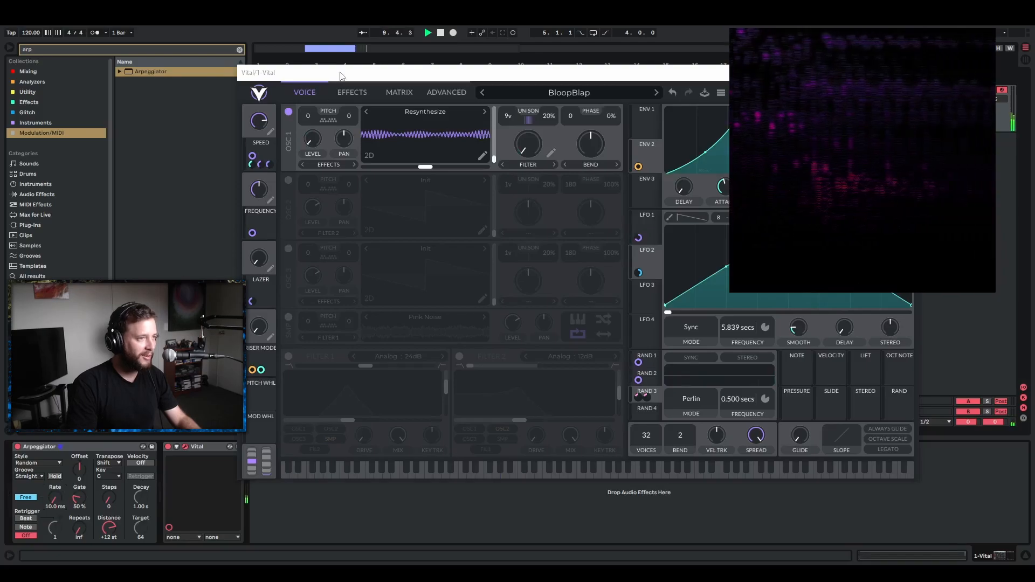
# Loop the four-bar clip and set the Arpeggiator's rate to 89.6 ms during playback.
pyautogui.moveTo(340, 75); pyautogui.dragTo(366, 275)
pyautogui.click(419, 90)
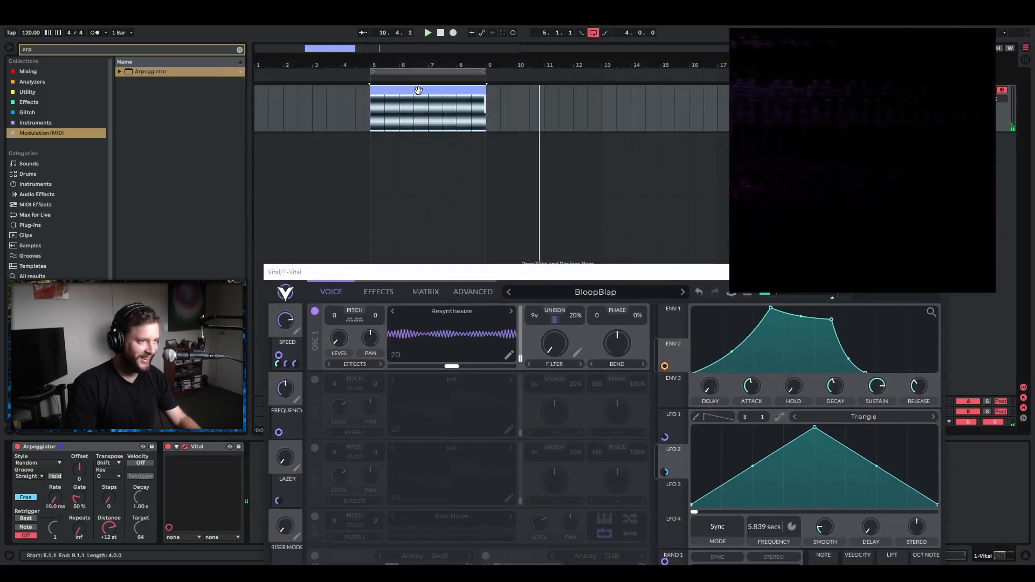
pyautogui.press('space')
pyautogui.moveTo(405, 273); pyautogui.dragTo(353, 44)
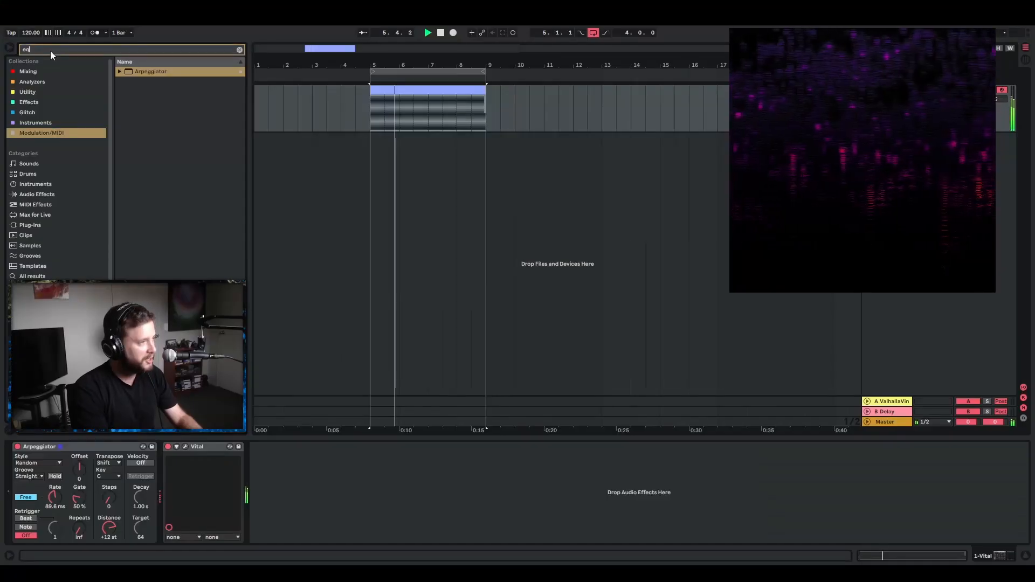
# Add EQ Eight after the synth and shape it with a 75.8 Hz low cut, a band 8 high cut and a low-mid boost.
pyautogui.click(25, 71)
pyautogui.moveTo(143, 72); pyautogui.dragTo(335, 492)
pyautogui.click(294, 531)
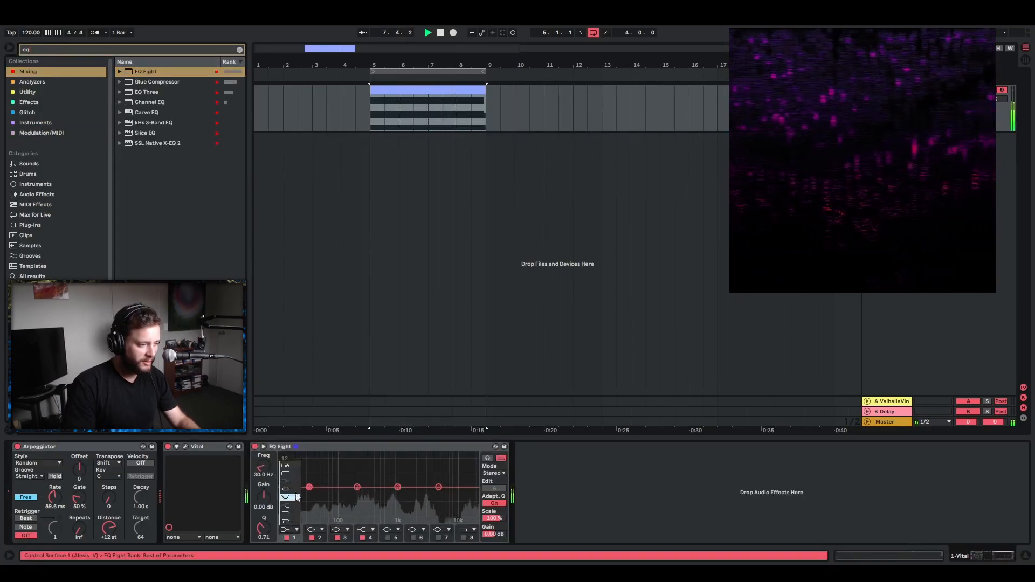
pyautogui.click(292, 473)
pyautogui.moveTo(268, 473); pyautogui.dragTo(268, 458)
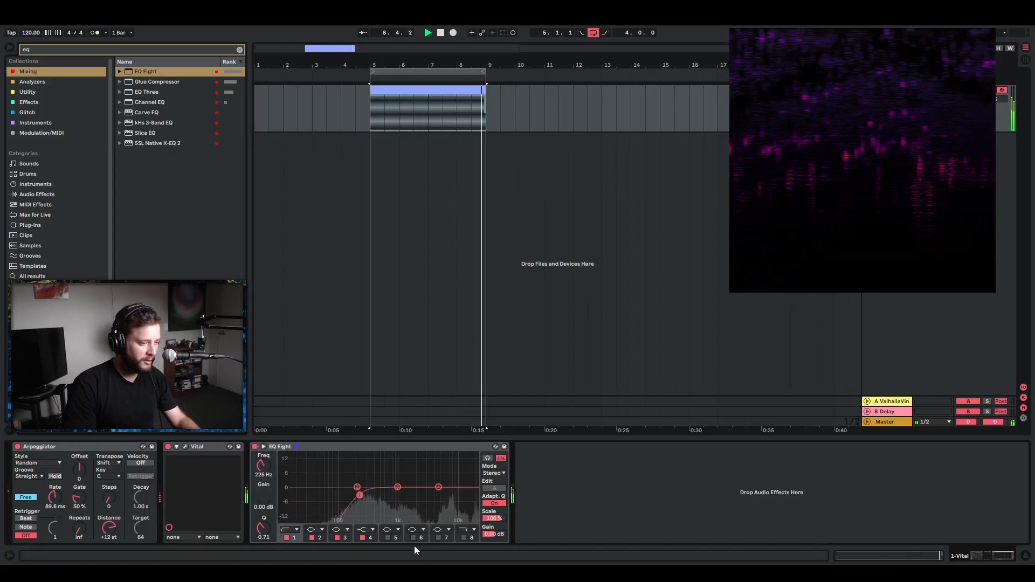
pyautogui.click(464, 538)
pyautogui.moveTo(471, 496); pyautogui.dragTo(373, 474)
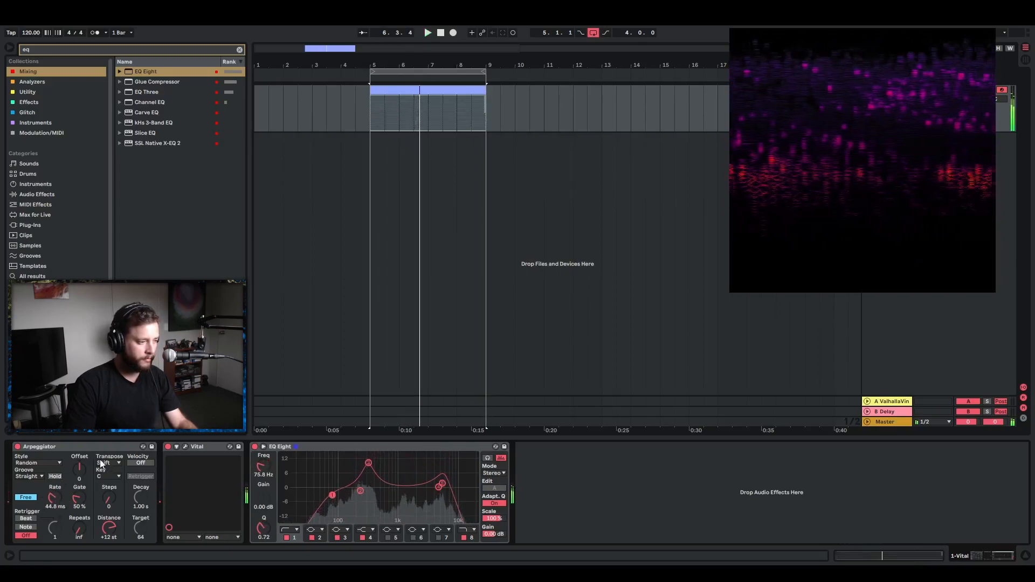
# Group the Arpeggiator, synth and EQ Eight into an Instrument Rack and map the Arpeggiator's rate to Macro 1.
pyautogui.click(118, 449)
pyautogui.keyDown('shift'); pyautogui.click(319, 449); pyautogui.keyUp('shift')
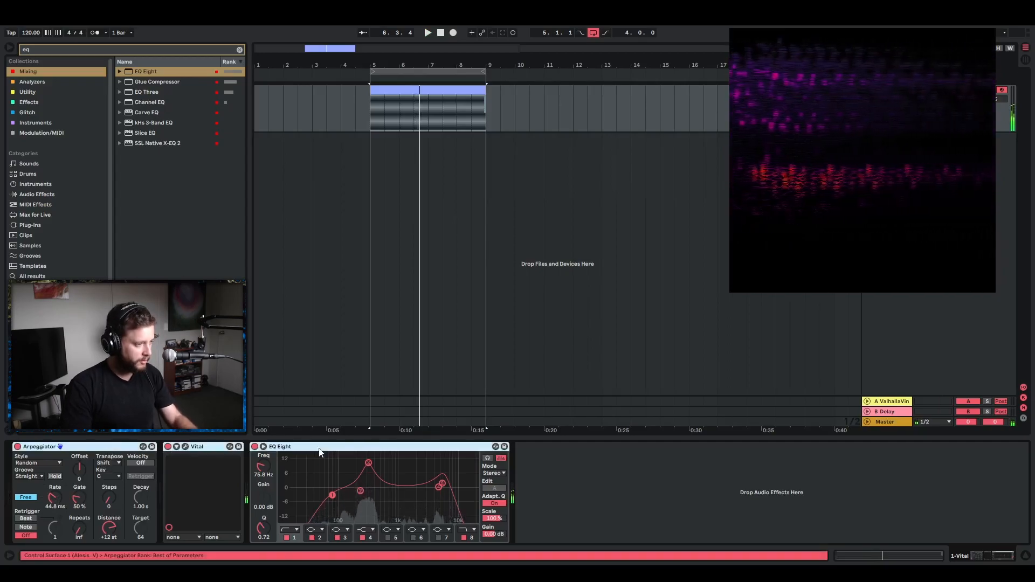
pyautogui.hotkey('ctrl', 'g')
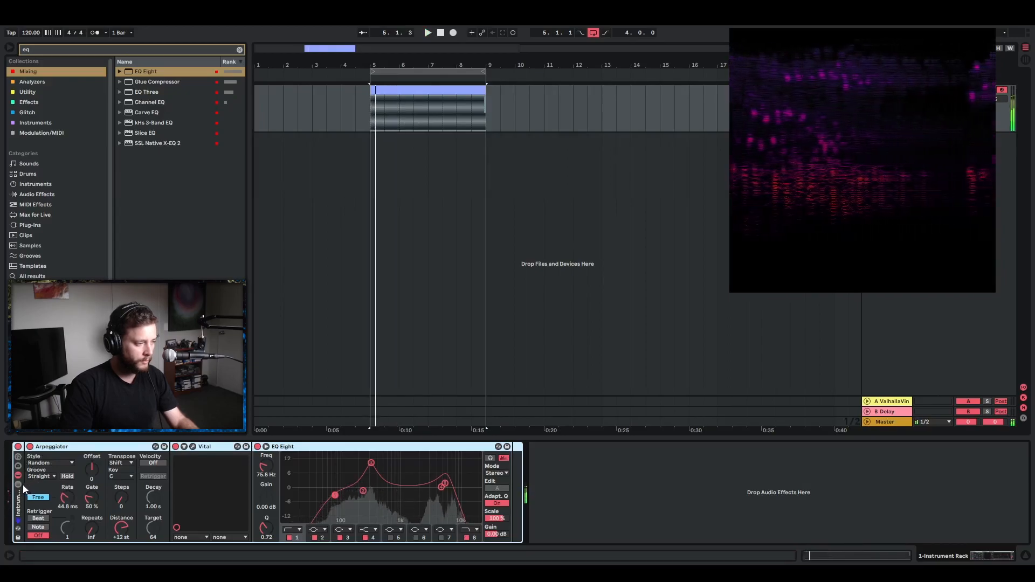
pyautogui.rightClick(65, 499)
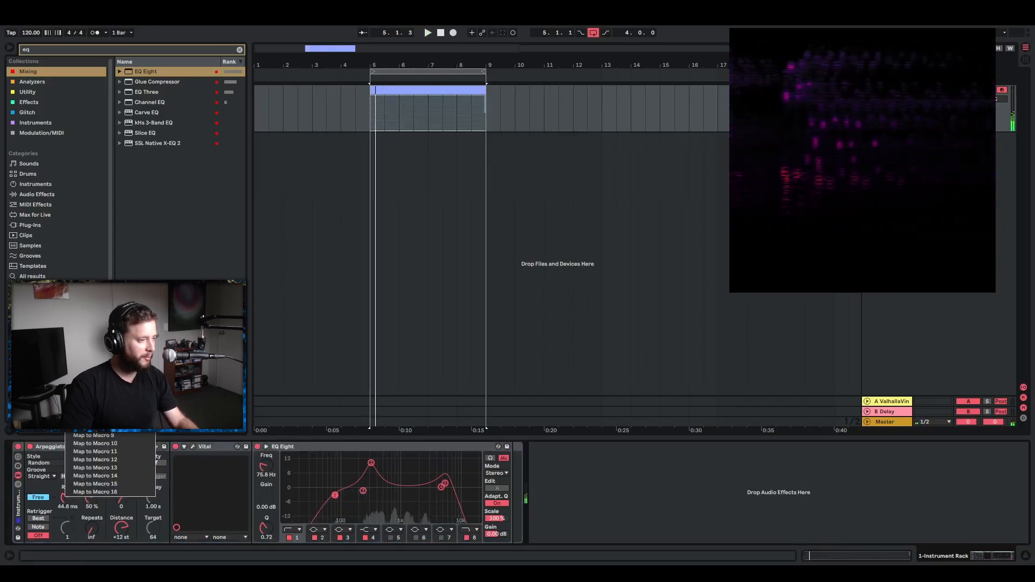
pyautogui.click(89, 371)
pyautogui.press('space')
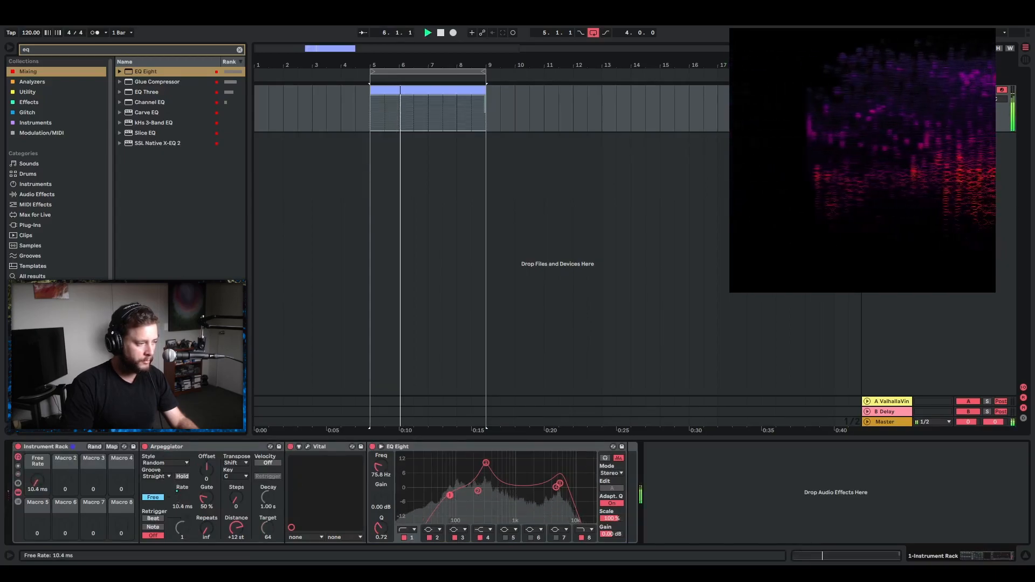
# Set the Free Rate mapping to minimum 1.00 s and maximum 10.0 ms, and adjust the macro to 136 ms.
pyautogui.click(111, 446)
pyautogui.moveTo(242, 72); pyautogui.dragTo(241, 178)
pyautogui.moveTo(208, 72); pyautogui.dragTo(208, 6)
pyautogui.moveTo(28, 482); pyautogui.dragTo(28, 445)
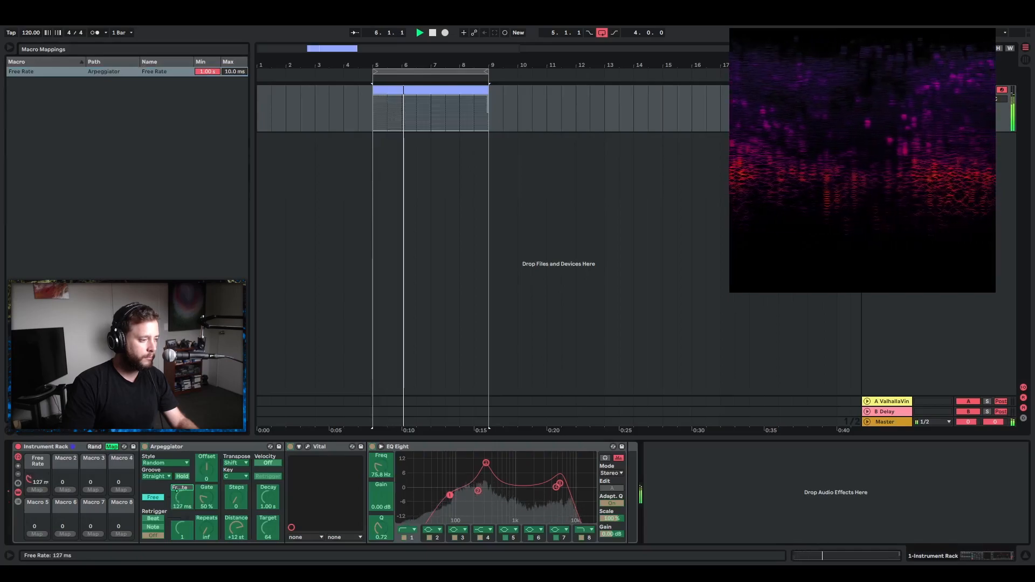
pyautogui.moveTo(28, 480); pyautogui.dragTo(28, 475)
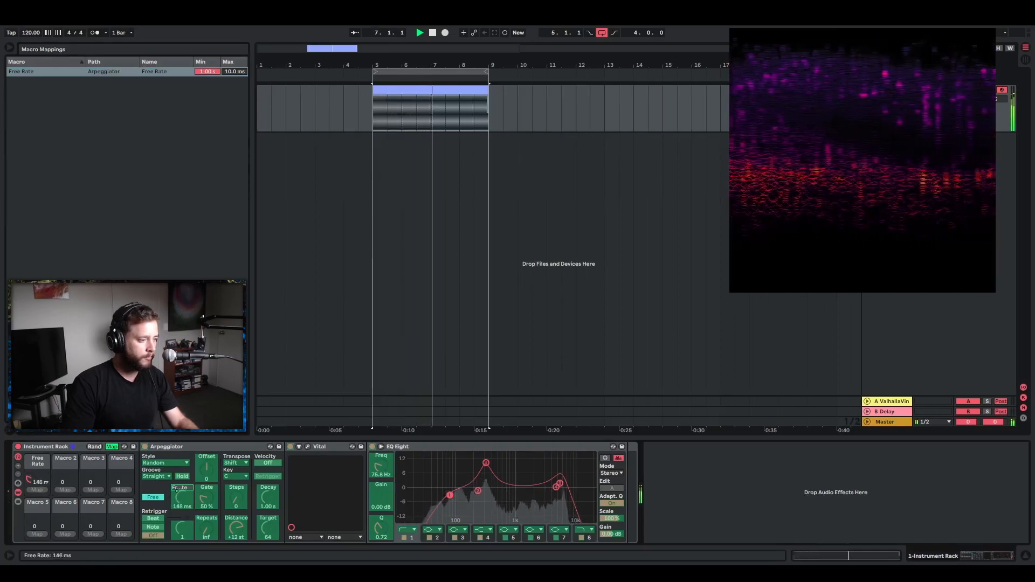
pyautogui.click(111, 447)
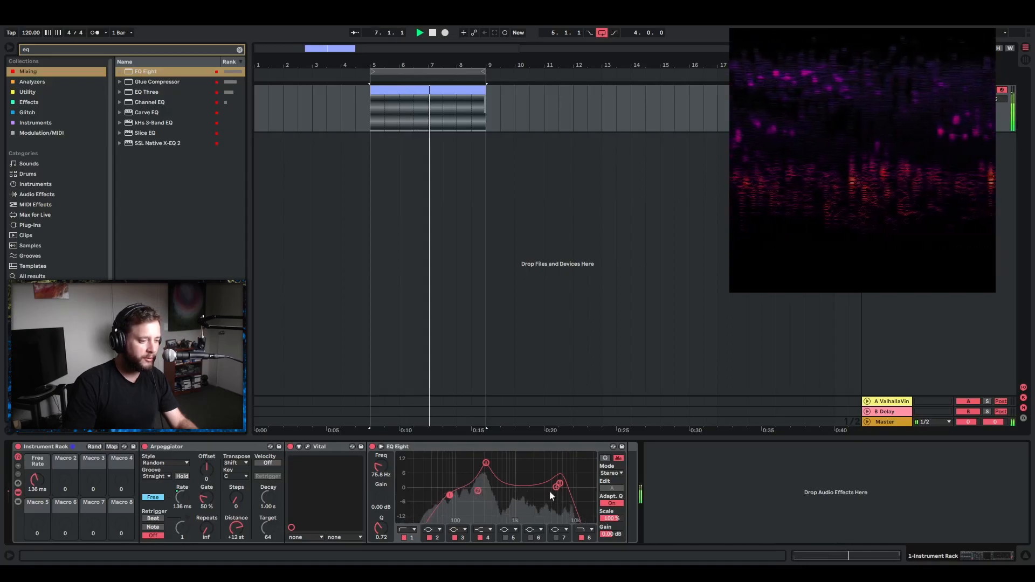
# Lower EQ band 1 to 20.6 Hz and map the band 1 and band 8 frequencies to Macros 2 and 3.
pyautogui.moveTo(452, 494); pyautogui.dragTo(417, 494)
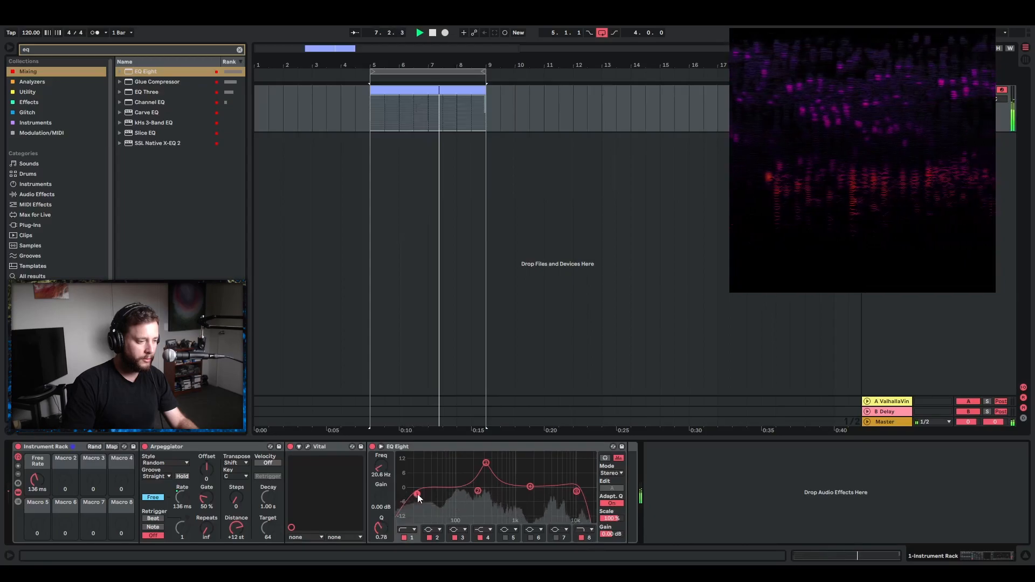
pyautogui.rightClick(380, 468)
pyautogui.click(453, 371)
pyautogui.click(576, 491)
pyautogui.rightClick(380, 468)
pyautogui.click(432, 356)
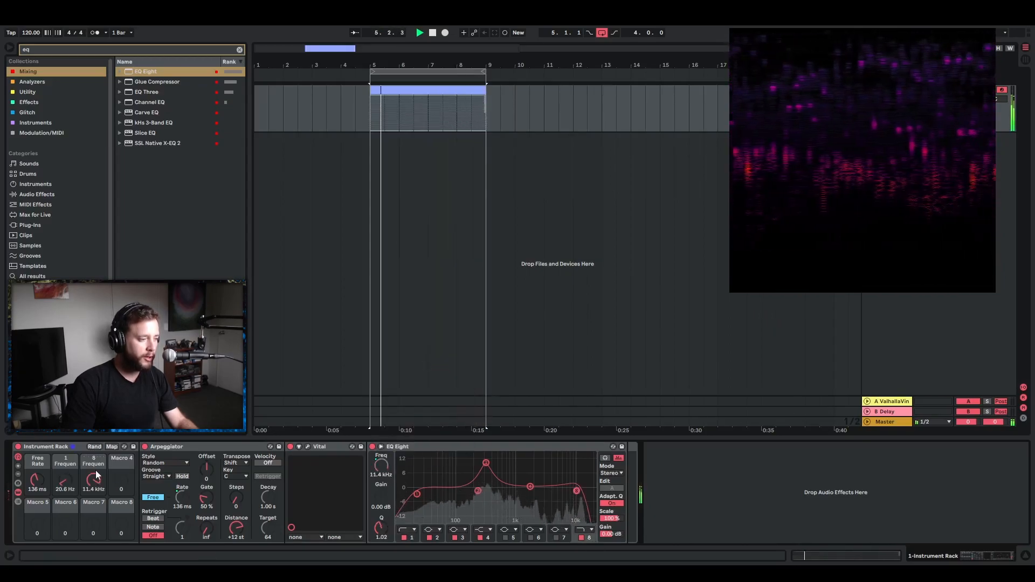
# Set the band 1 frequency macro to 51.4 Hz and the band 8 frequency macro to 16.2 kHz, and stop playback.
pyautogui.moveTo(64, 482); pyautogui.dragTo(90, 486)
pyautogui.moveTo(93, 480)
pyautogui.mouseDown()
pyautogui.moveTo(93, 502)
pyautogui.moveTo(94, 468)
pyautogui.mouseUp()
pyautogui.press('space')
# Add a Vocoder after EQ Eight, set its carrier to Modulator and play the loop.
pyautogui.click(688, 500)
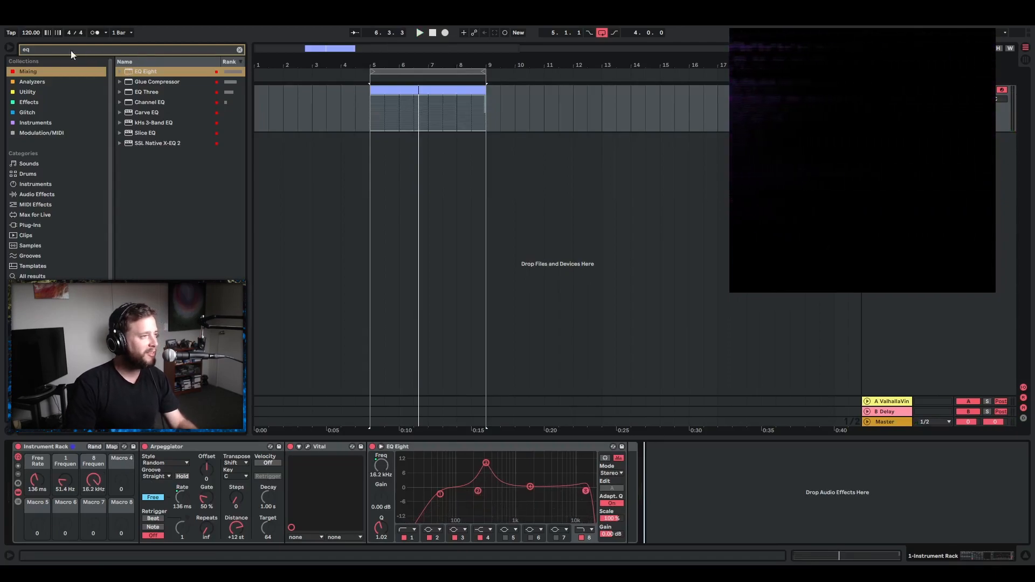
pyautogui.press('BackSpace')
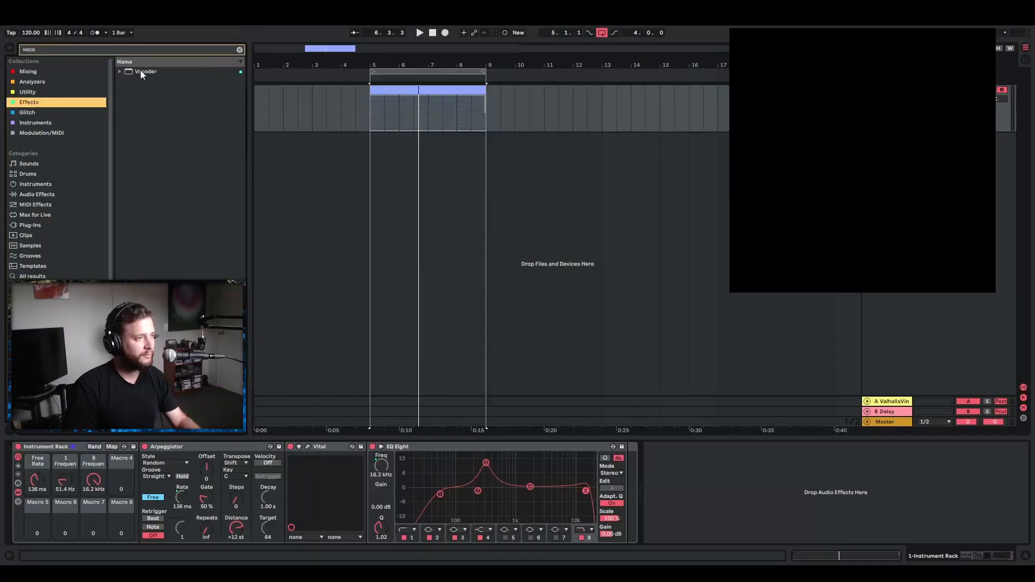
pyautogui.moveTo(143, 74)
pyautogui.mouseDown()
pyautogui.moveTo(619, 507)
pyautogui.moveTo(636, 494)
pyautogui.mouseUp()
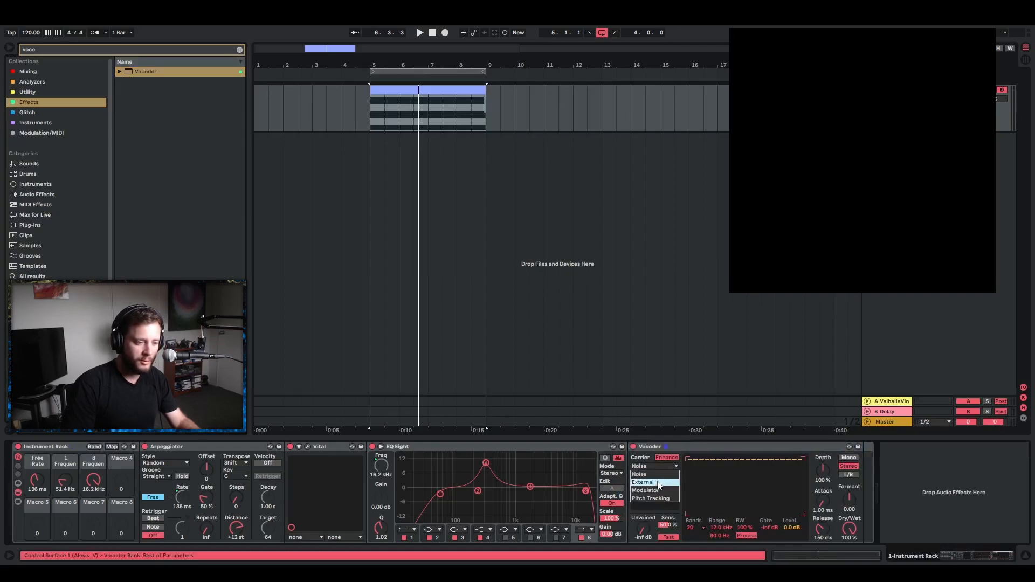
pyautogui.press('space')
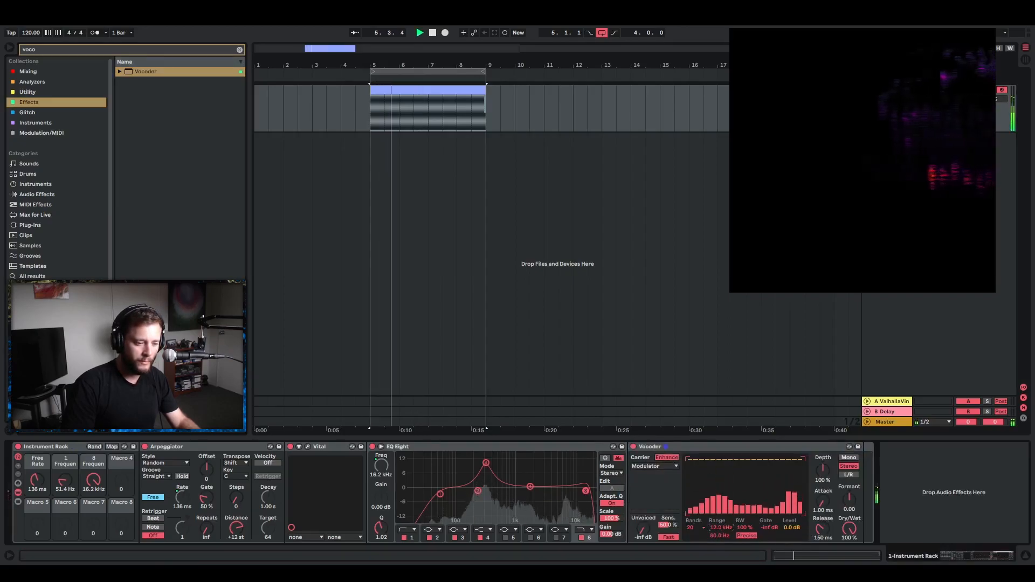
# Try a 39.6 Hz to 18.0 kHz range and a lowered Formant on the Vocoder, and delete the Vocoder from the chain.
pyautogui.moveTo(720, 537); pyautogui.dragTo(721, 556)
pyautogui.moveTo(849, 501)
pyautogui.mouseDown()
pyautogui.moveTo(849, 489)
pyautogui.moveTo(850, 513)
pyautogui.mouseUp()
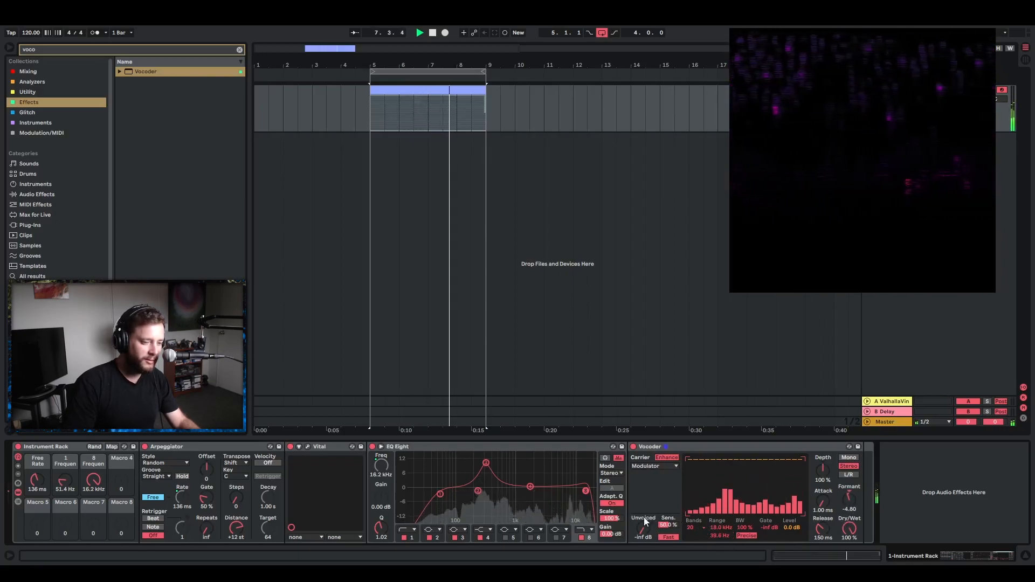
pyautogui.press('Delete')
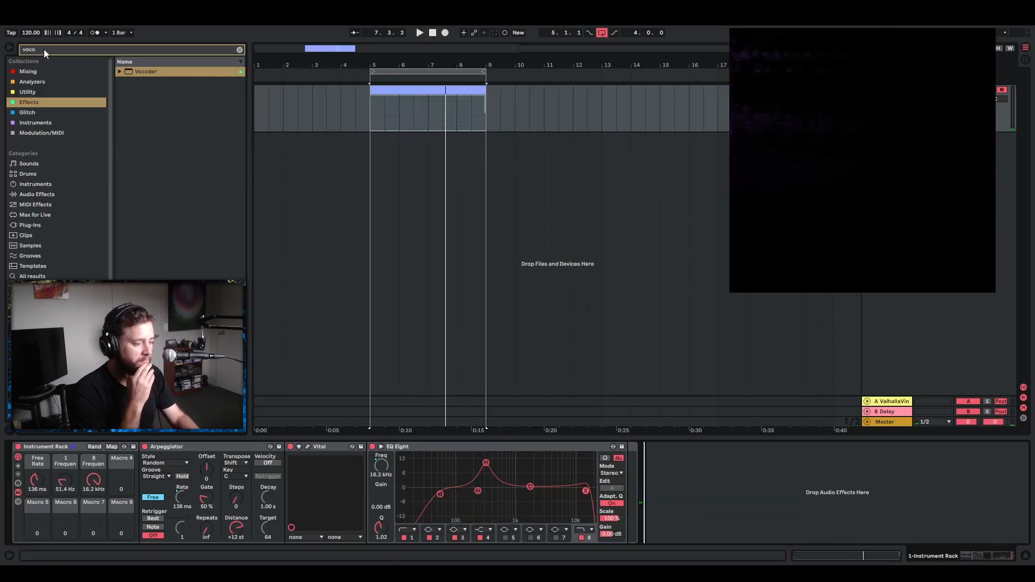
# Add Spectral Time after EQ Eight at 100% Dry/Wet, turn off its Delay section and restart loop playback.
pyautogui.write('spec')
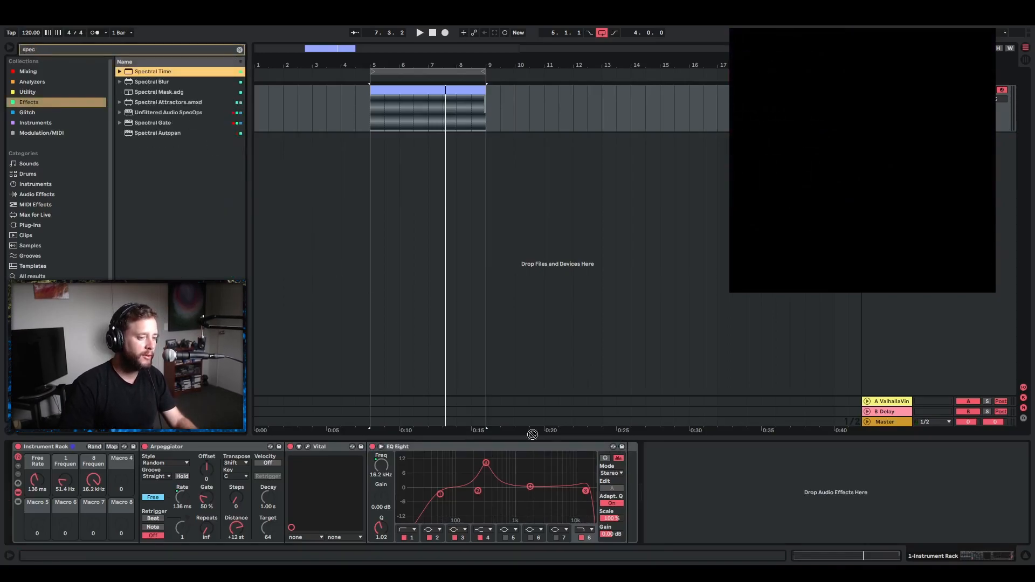
pyautogui.moveTo(626, 478); pyautogui.dragTo(626, 478)
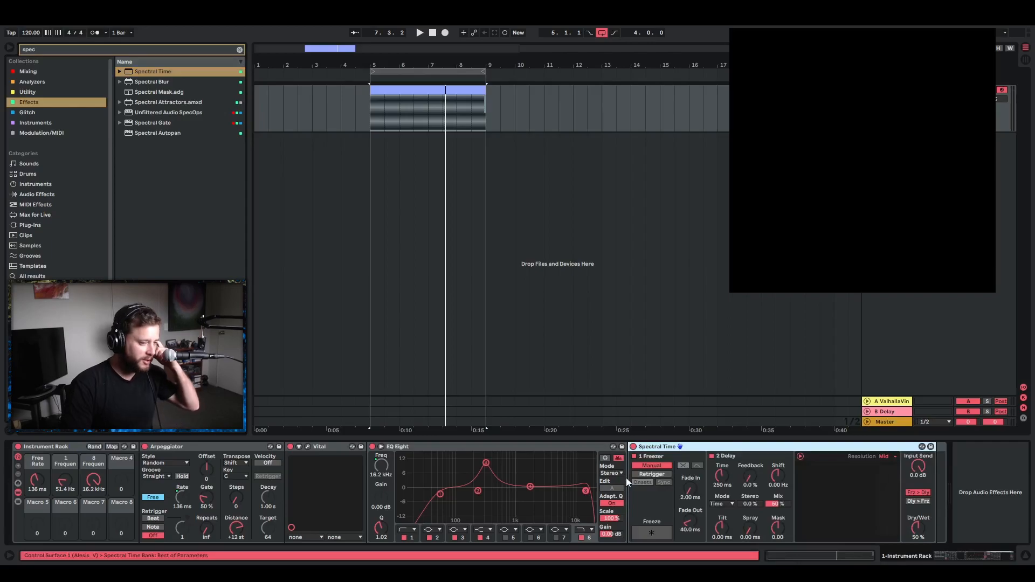
pyautogui.press('space')
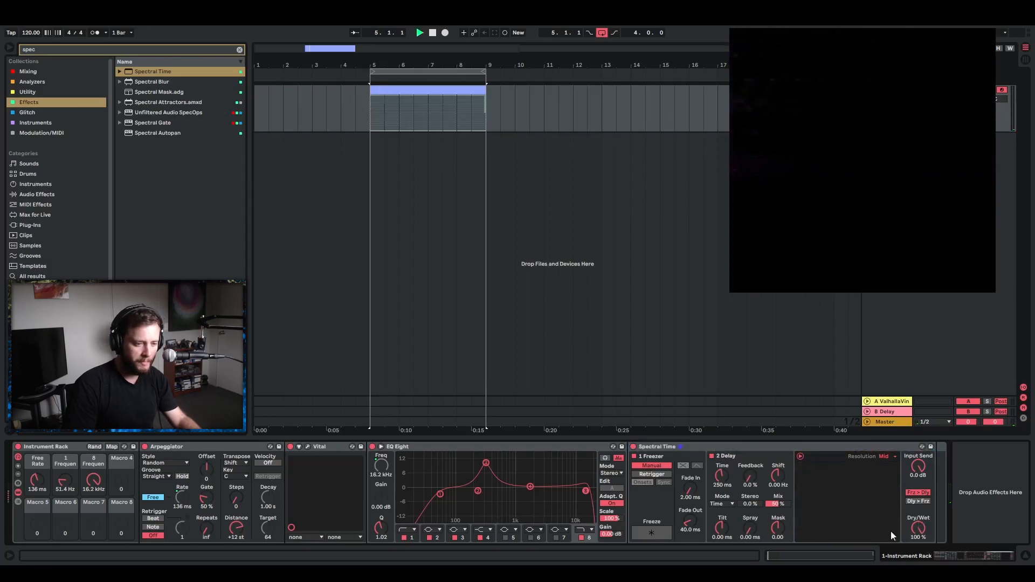
pyautogui.click(712, 455)
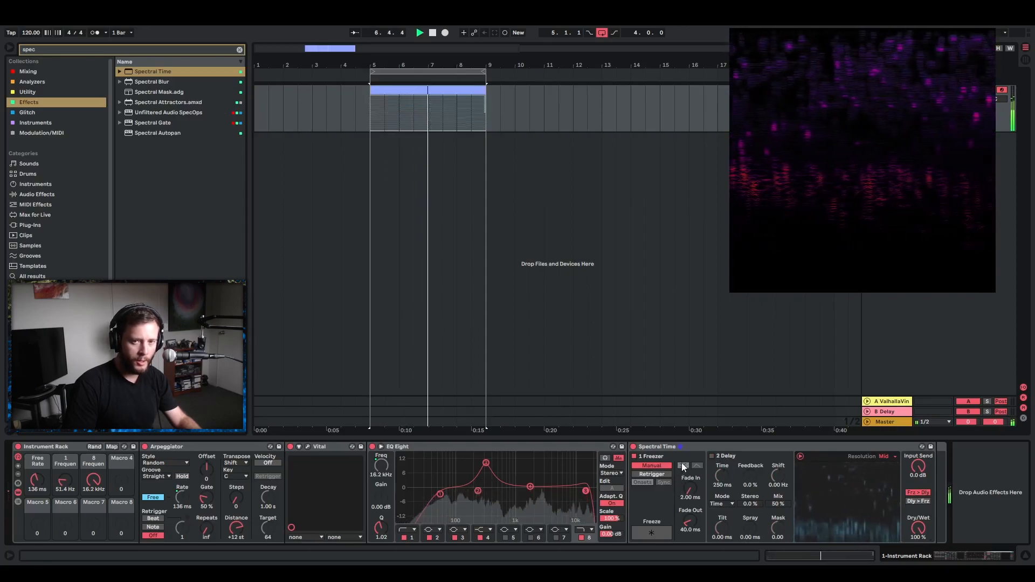
pyautogui.click(966, 492)
pyautogui.press('space')
pyautogui.press('space')
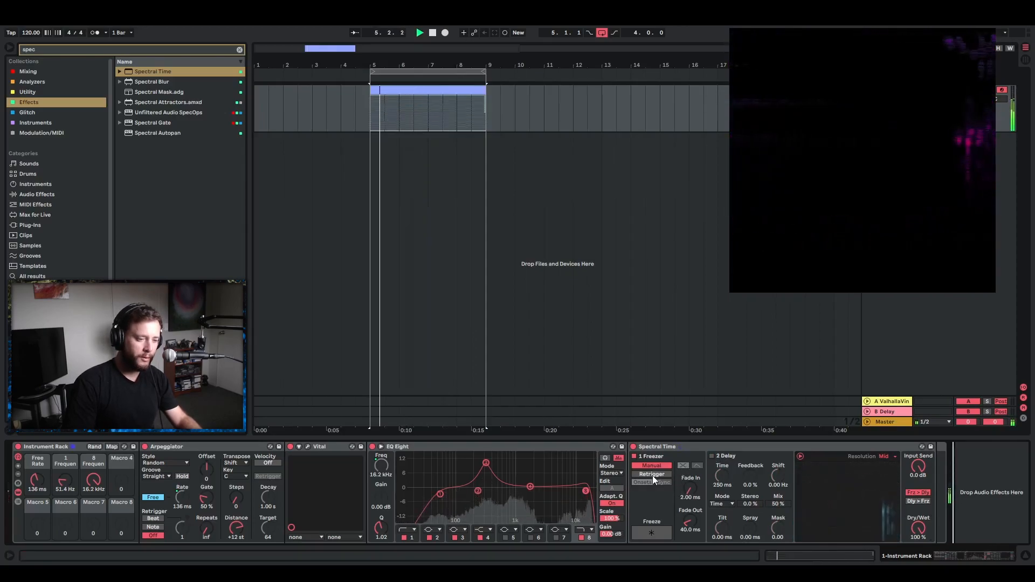
# Switch the Spectral Time Freezer to Retrigger with Onsets, turn Freeze on and set Sensitivity to 77%.
pyautogui.click(653, 475)
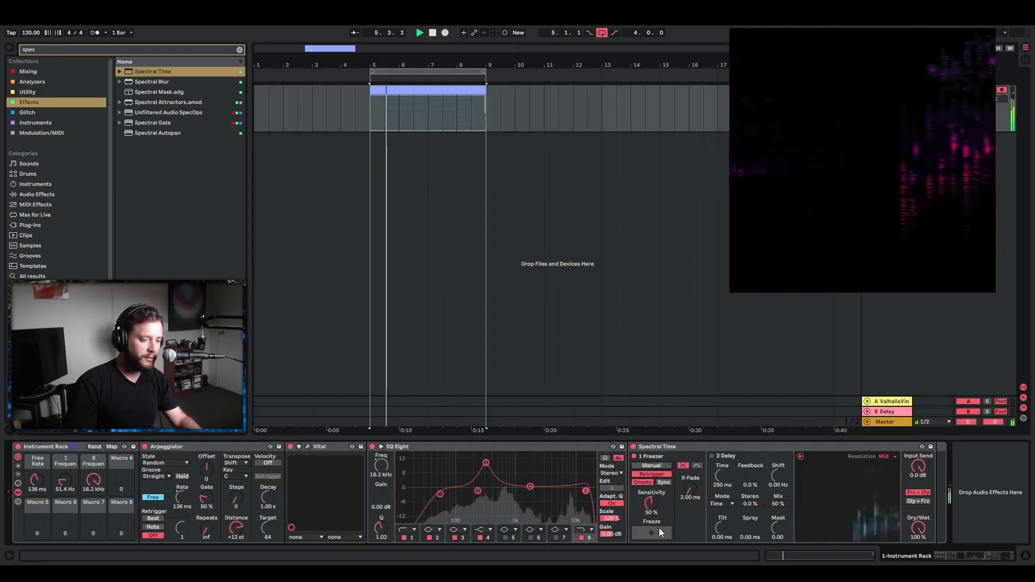
pyautogui.moveTo(657, 511); pyautogui.dragTo(657, 496)
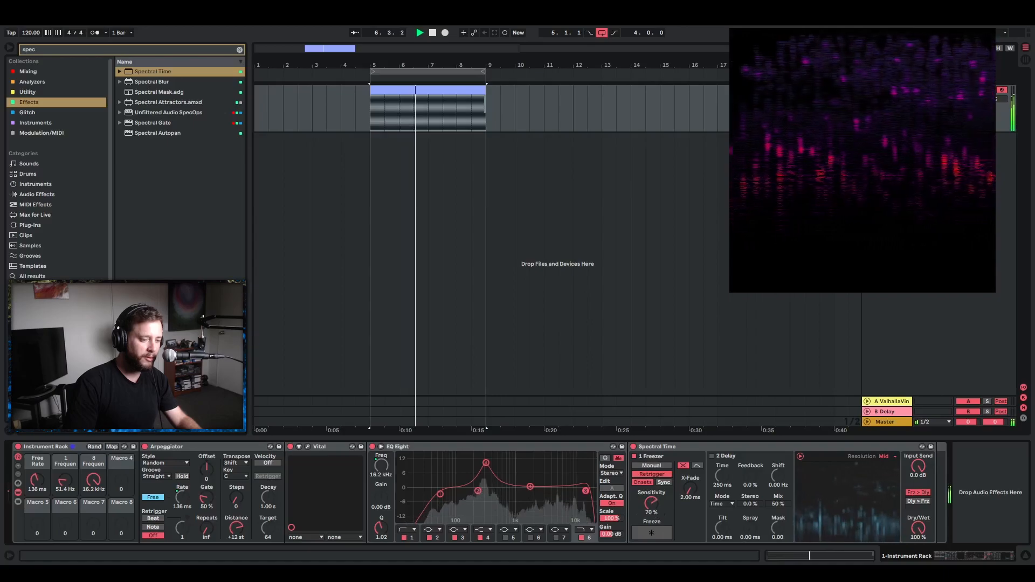
pyautogui.click(652, 535)
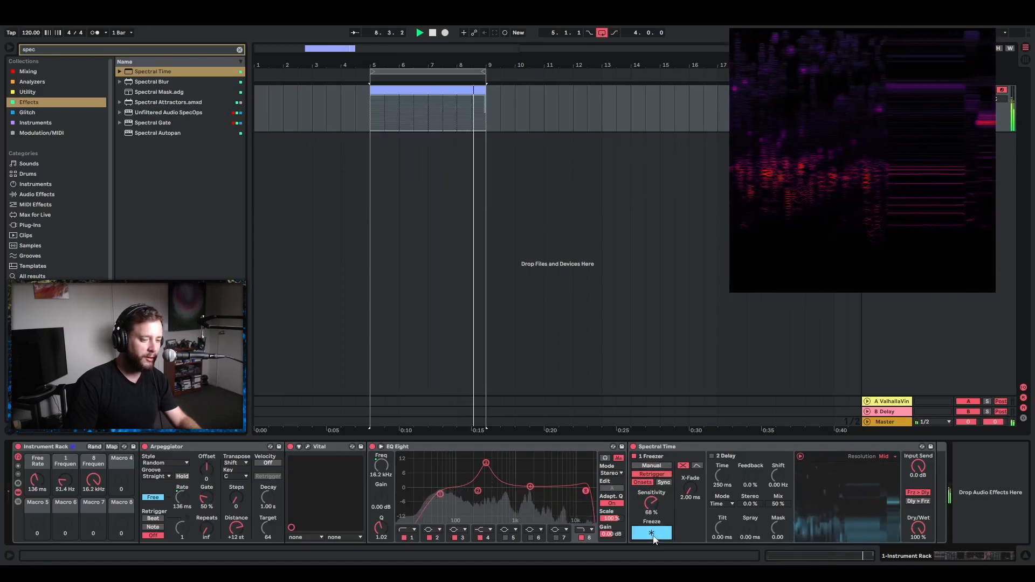
pyautogui.moveTo(652, 504); pyautogui.dragTo(652, 501)
# Switch the Freezer to separate fade-in and fade-out, set Fade Out to 130 ms and the Spectral Time resolution to High.
pyautogui.click(697, 466)
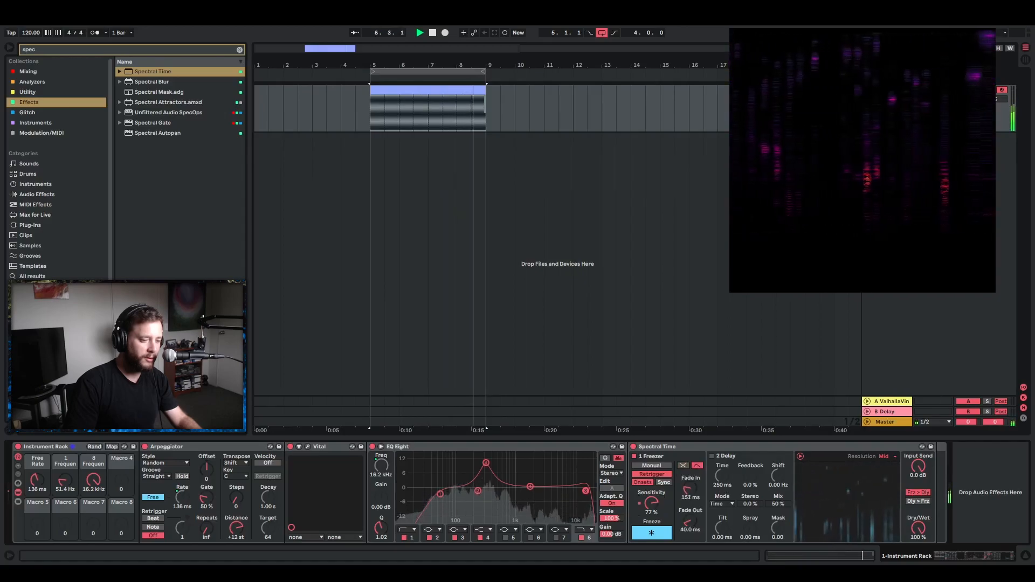
pyautogui.moveTo(688, 522); pyautogui.dragTo(688, 535)
pyautogui.click(886, 458)
pyautogui.click(885, 463)
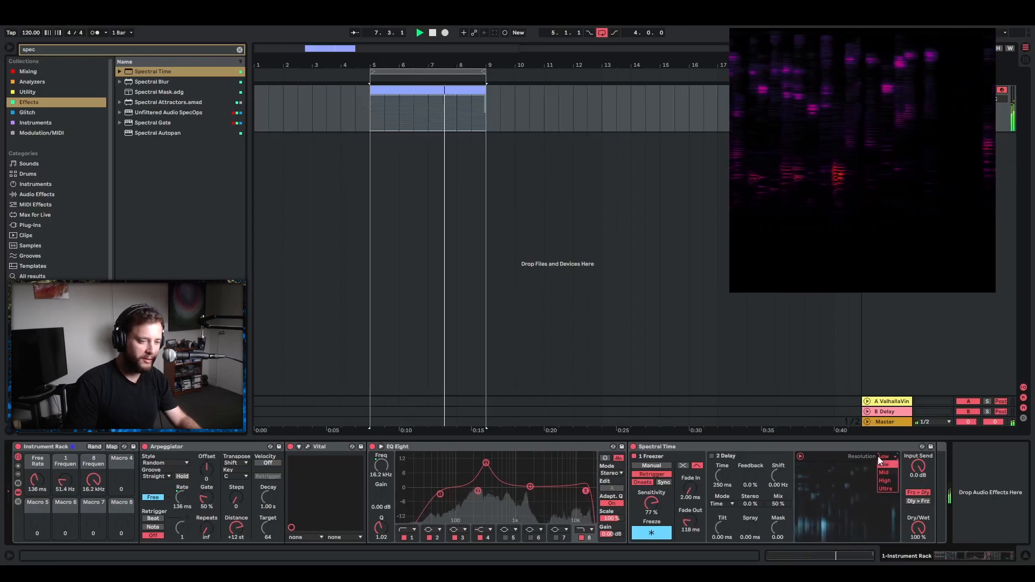
pyautogui.click(889, 489)
pyautogui.click(889, 456)
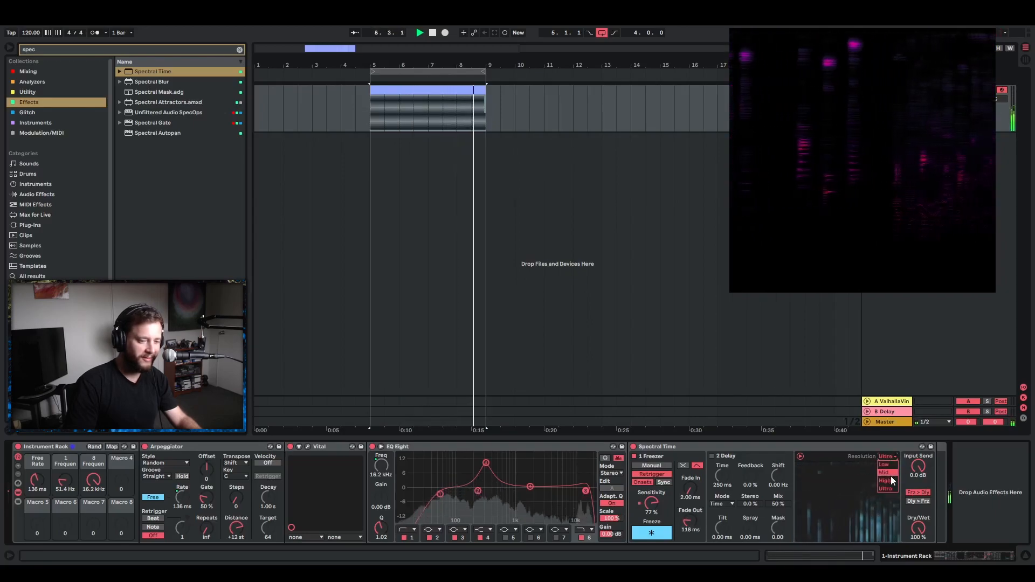
pyautogui.click(891, 481)
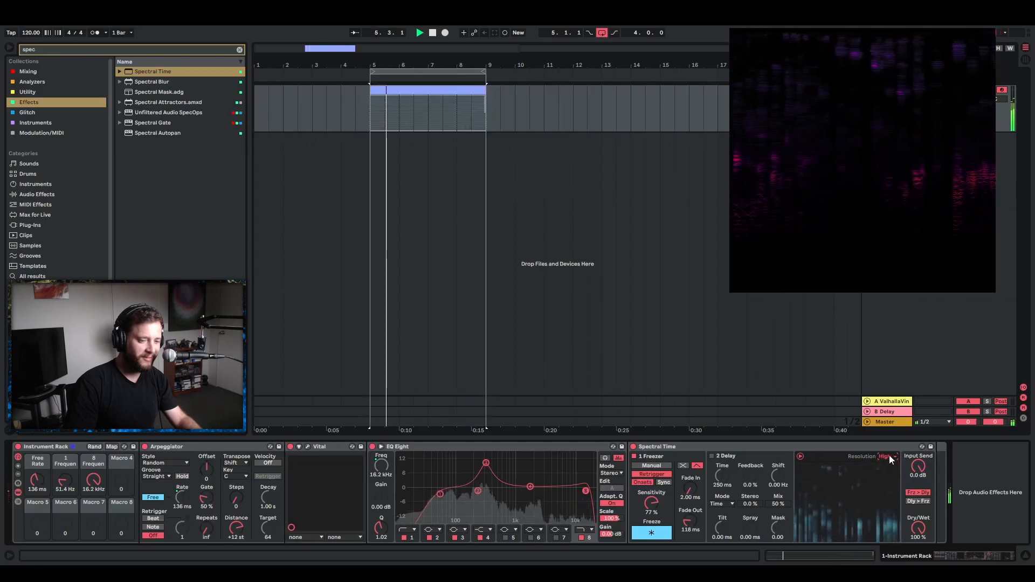
pyautogui.moveTo(688, 521); pyautogui.dragTo(687, 542)
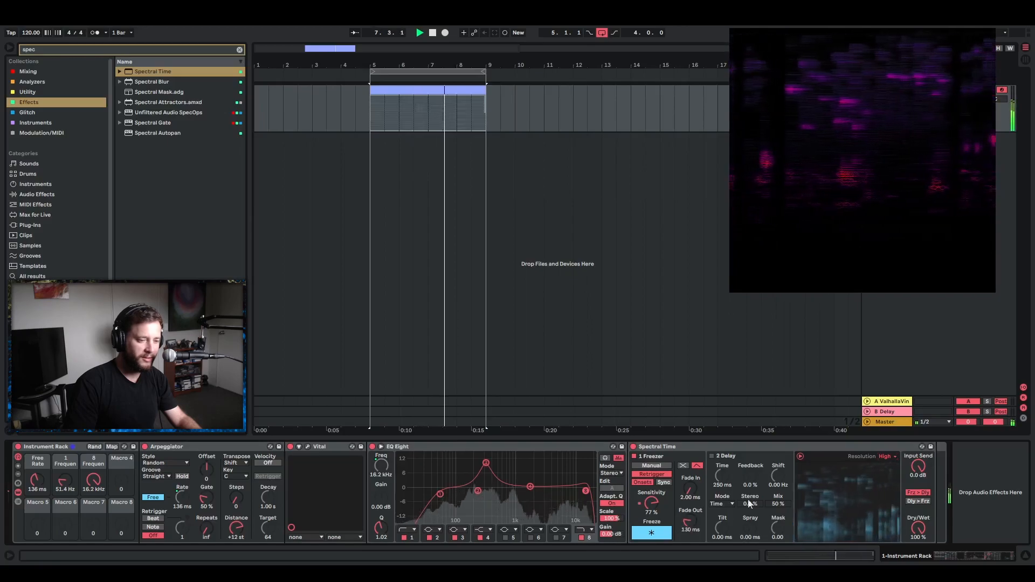
# Turn on the Spectral Time Delay and set Time to 518 ms, Feedback to 45%, Tilt to 114 ms and Shift to -6.17 Hz.
pyautogui.click(713, 456)
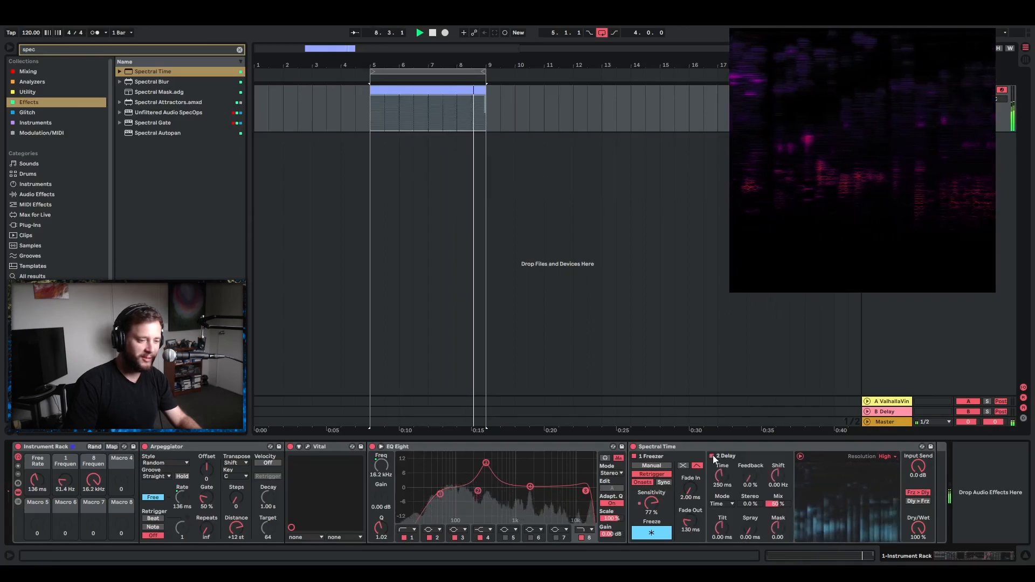
pyautogui.moveTo(724, 476)
pyautogui.mouseDown()
pyautogui.moveTo(724, 496)
pyautogui.moveTo(724, 453)
pyautogui.moveTo(724, 492)
pyautogui.mouseUp()
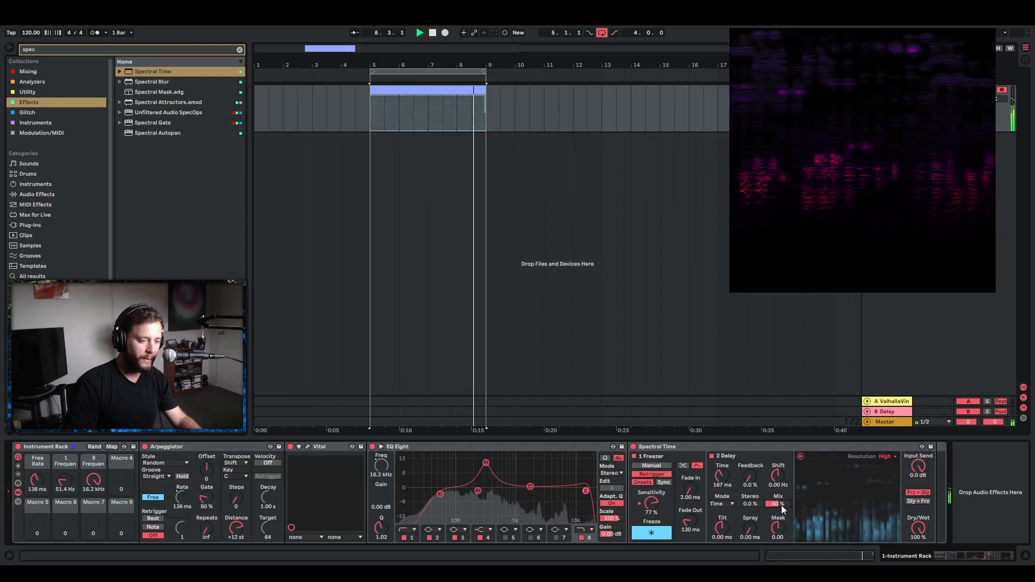
pyautogui.moveTo(722, 531); pyautogui.dragTo(742, 467)
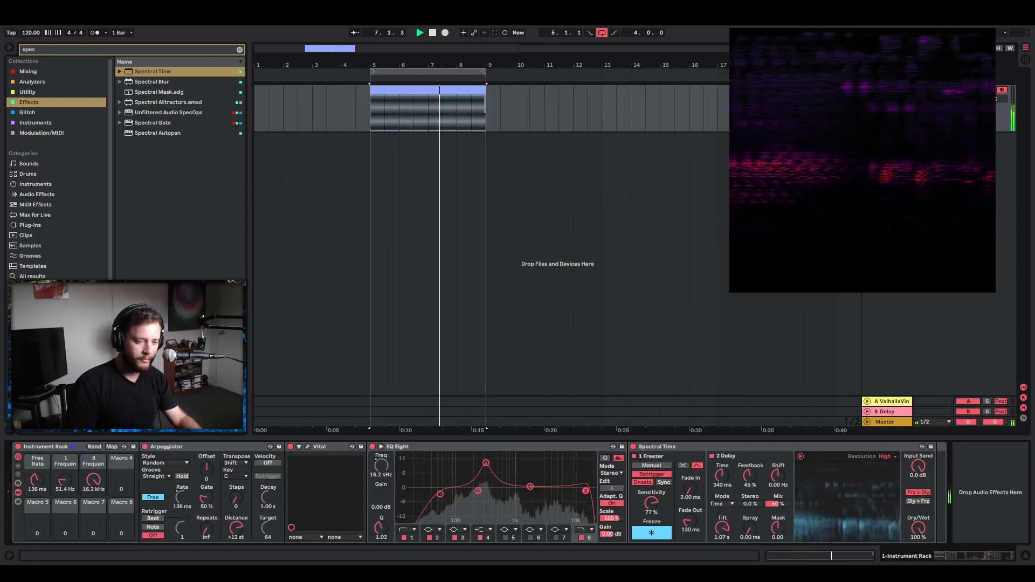
pyautogui.moveTo(722, 528); pyautogui.dragTo(722, 511)
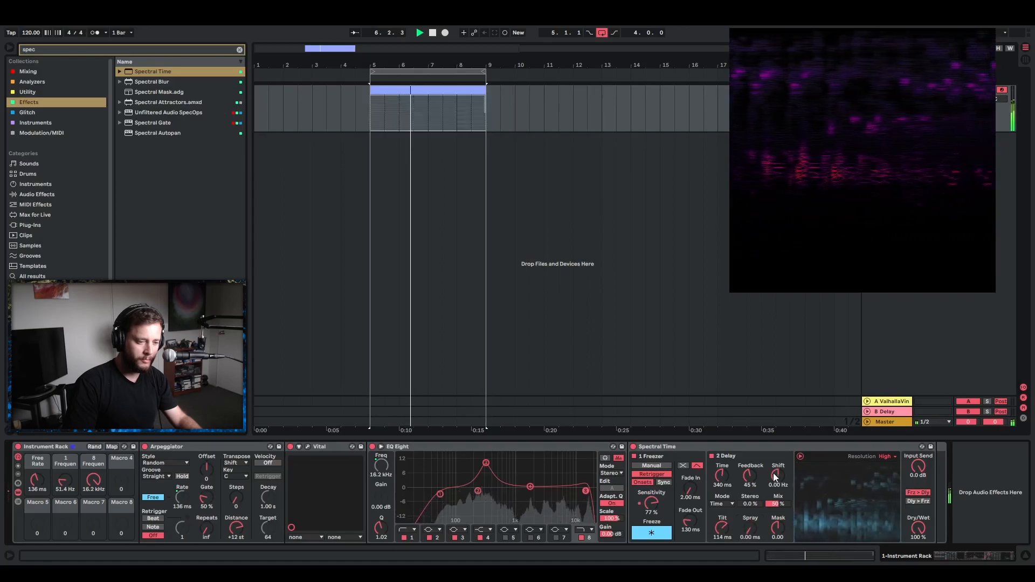
pyautogui.moveTo(778, 476); pyautogui.dragTo(779, 488)
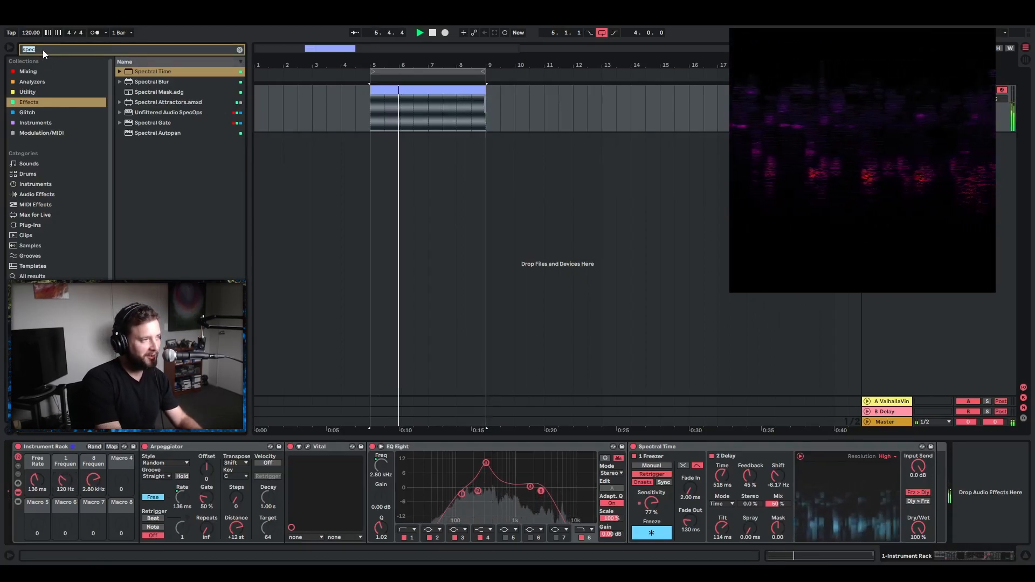
# Add the OTT preset after Spectral Time with Amount 34%, Time 324% and high, mid and low outputs of 12.5, 4.90 and 11.4 dB.
pyautogui.write('ott')
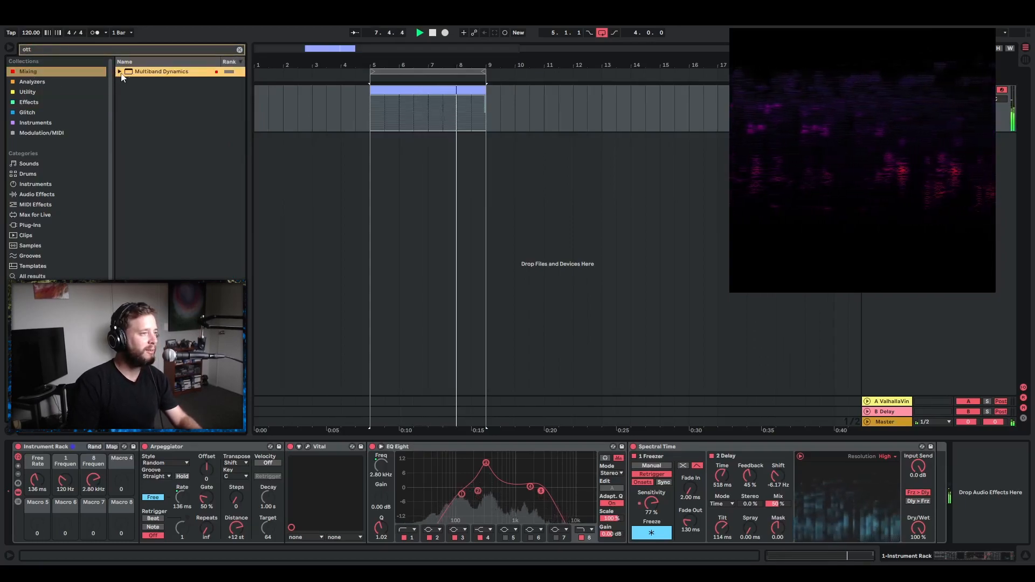
pyautogui.moveTo(137, 80)
pyautogui.mouseDown()
pyautogui.moveTo(944, 478)
pyautogui.moveTo(934, 475)
pyautogui.mouseUp()
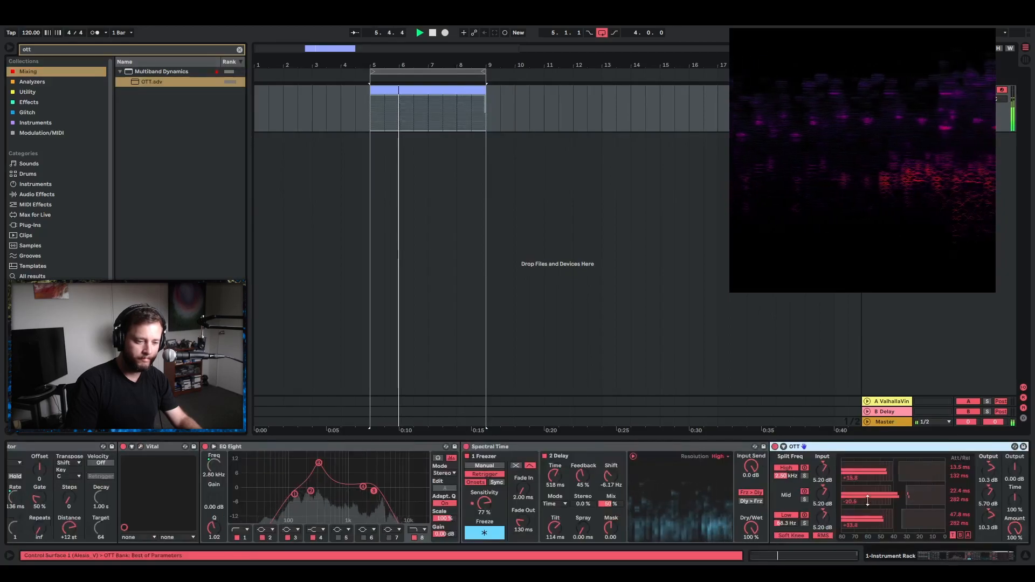
pyautogui.moveTo(1016, 530); pyautogui.dragTo(1015, 564)
pyautogui.moveTo(1016, 499); pyautogui.dragTo(1015, 475)
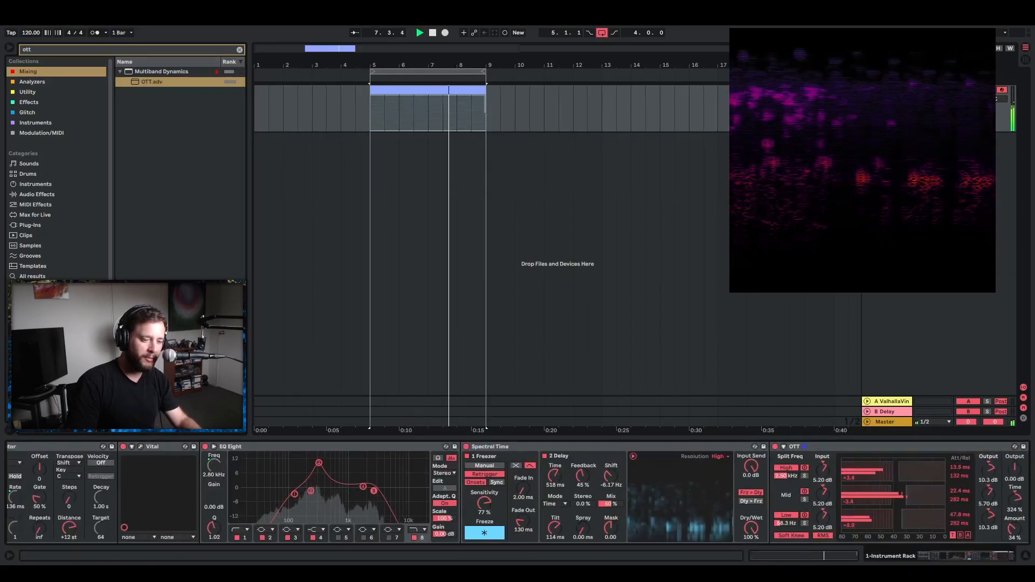
pyautogui.click(988, 556)
pyautogui.moveTo(919, 479); pyautogui.dragTo(920, 514)
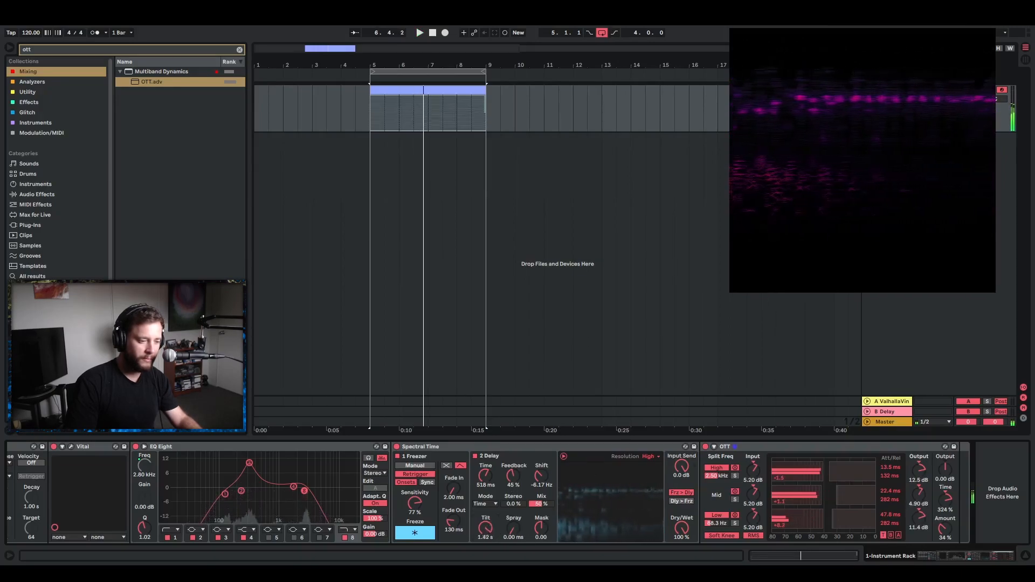
# Set the Spectral Time Delay's Tilt to 46.6 ms, Feedback to 77% and Shift to -14.0 Hz.
pyautogui.moveTo(485, 528); pyautogui.dragTo(485, 523)
pyautogui.moveTo(541, 475); pyautogui.dragTo(517, 474)
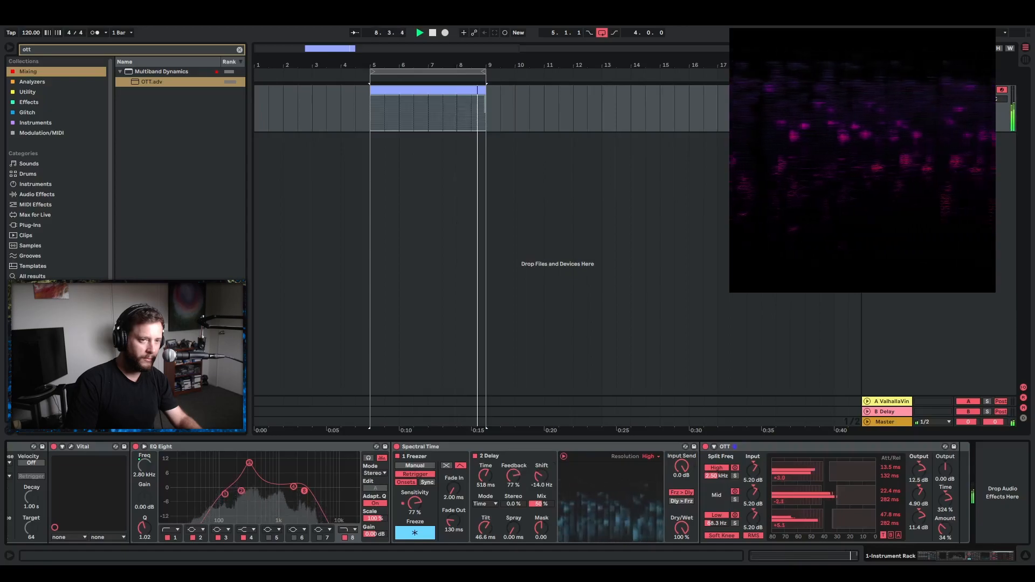